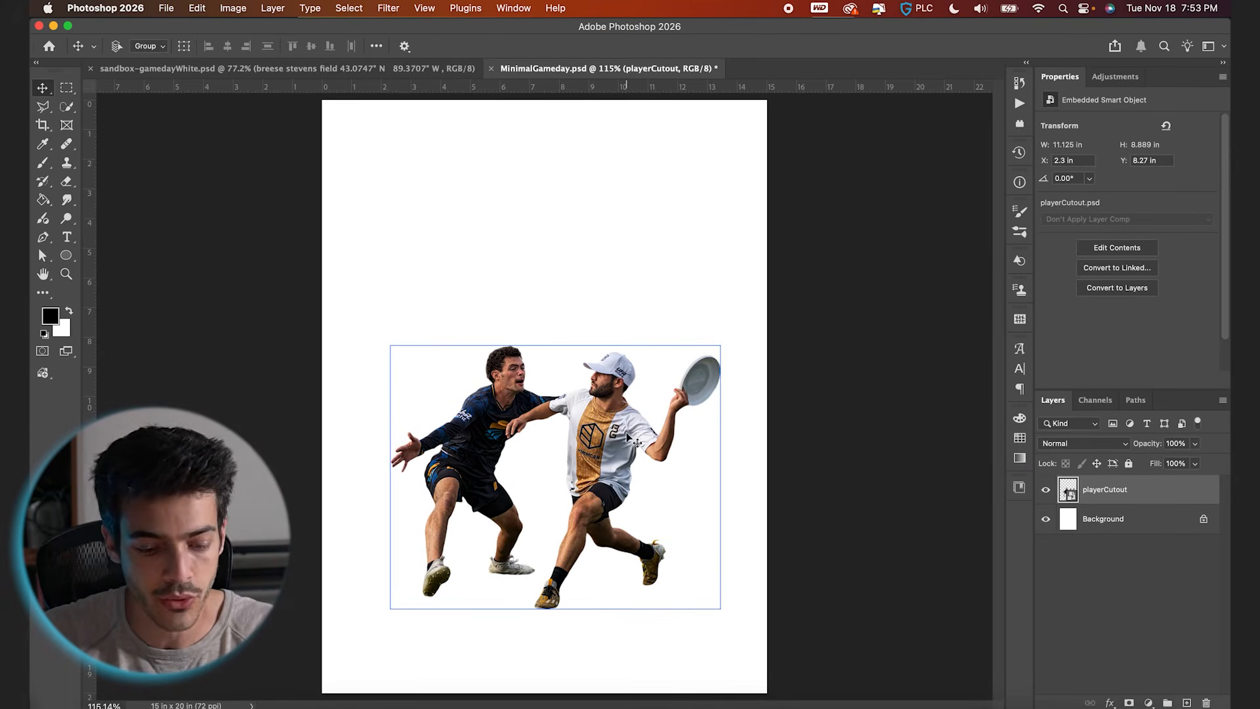
Center the player cutout horizontally on the canvas and move it slightly down to a Y position of 8.58 in
key("super+a")
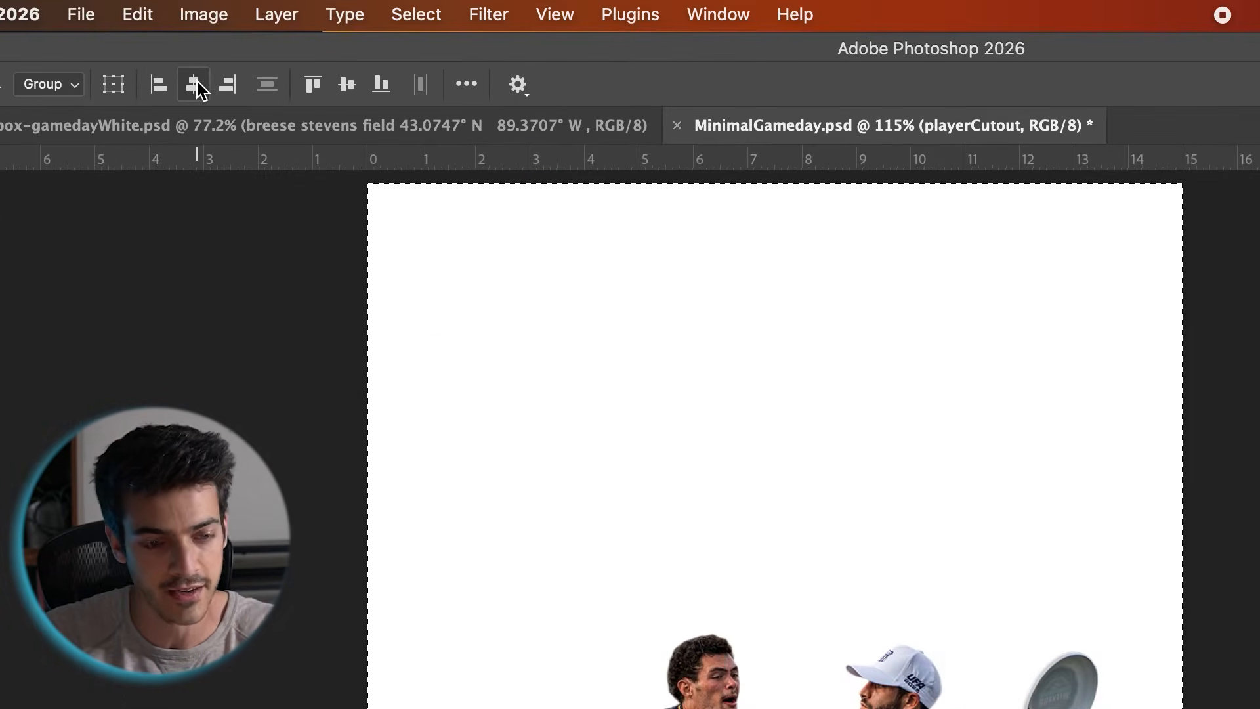
left_click(197, 81)
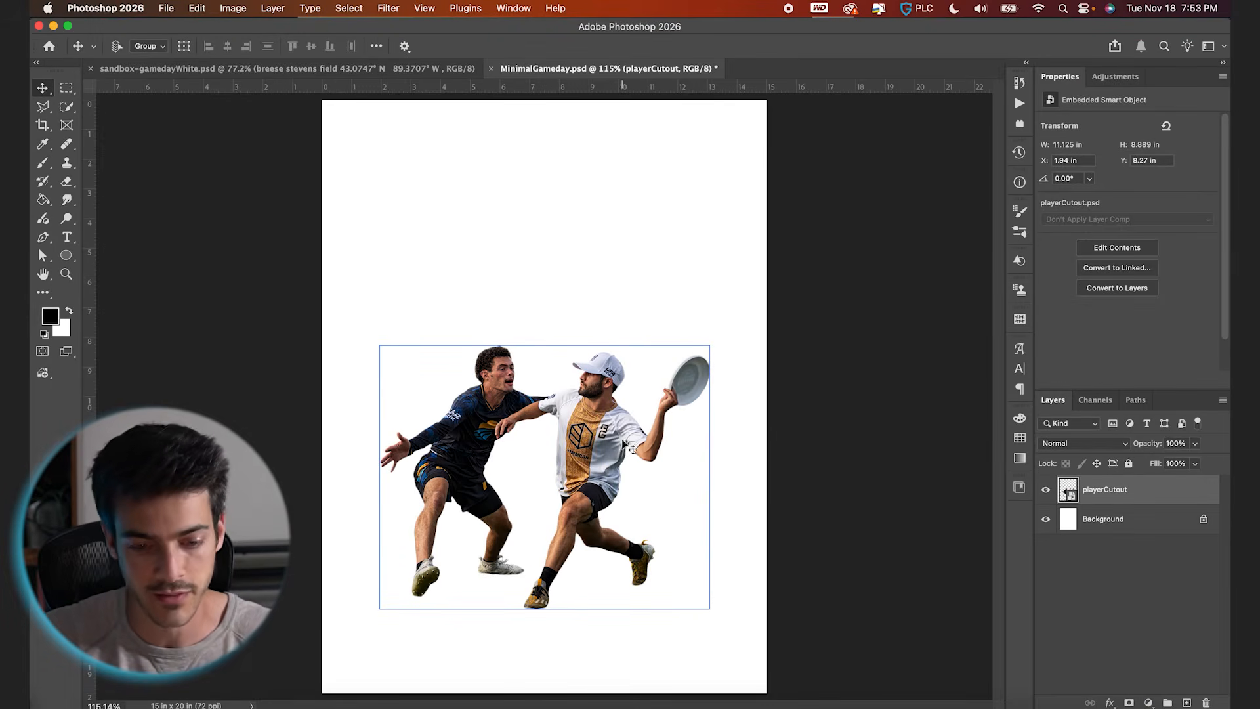
left_click_drag(619, 433, 619, 442)
Create a new empty layer and place it directly beneath the playerCutout layer
scroll(596, 557, "up", 5)
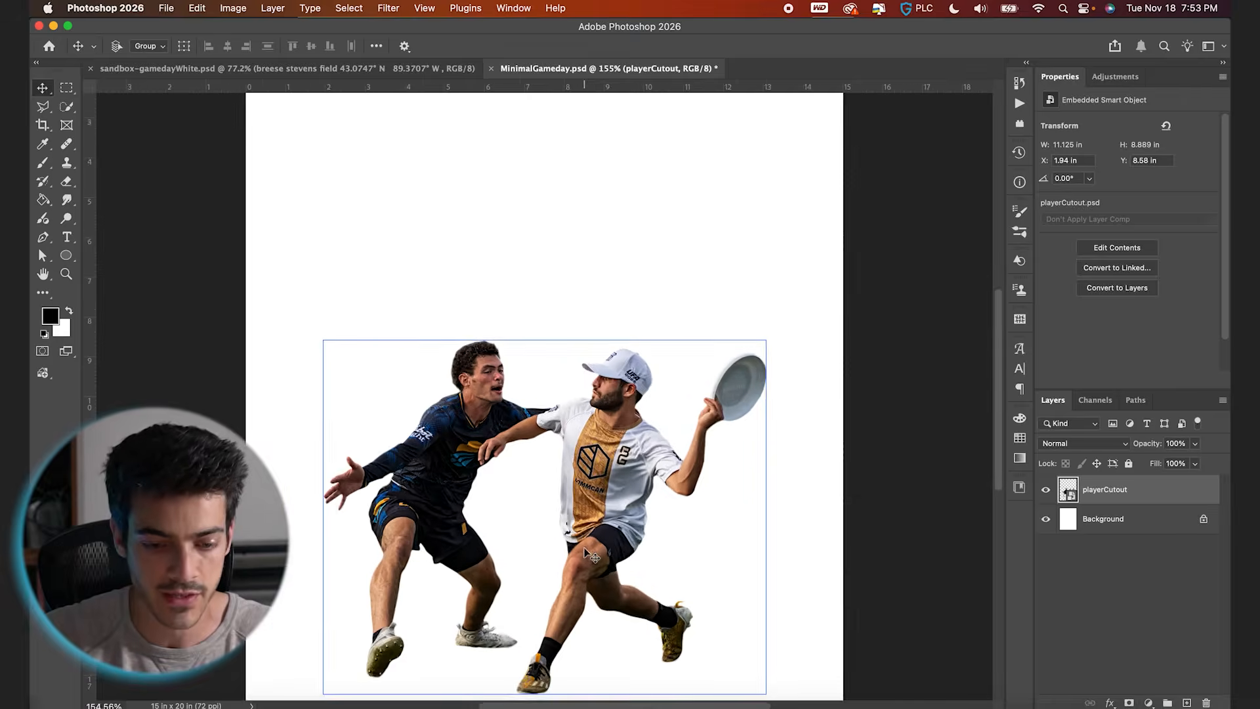
scroll(834, 582, "down", 4)
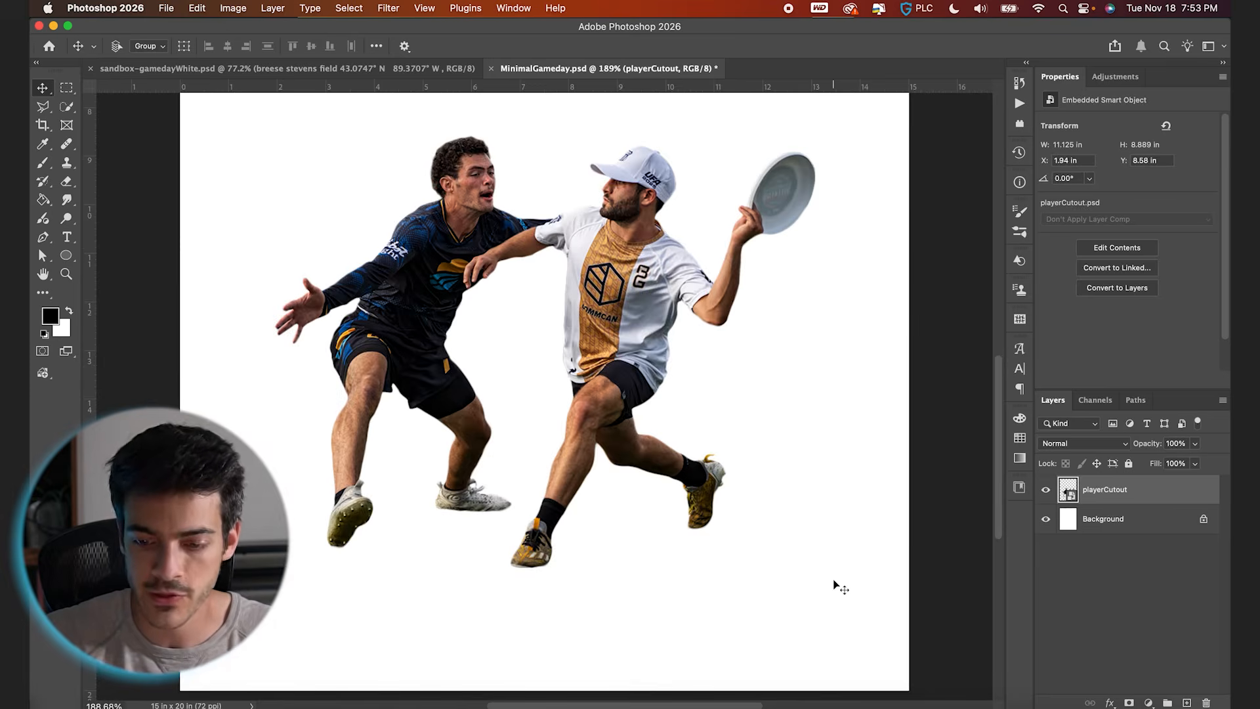
key("super+shift+alt+n")
left_click_drag(1068, 493, 1074, 525)
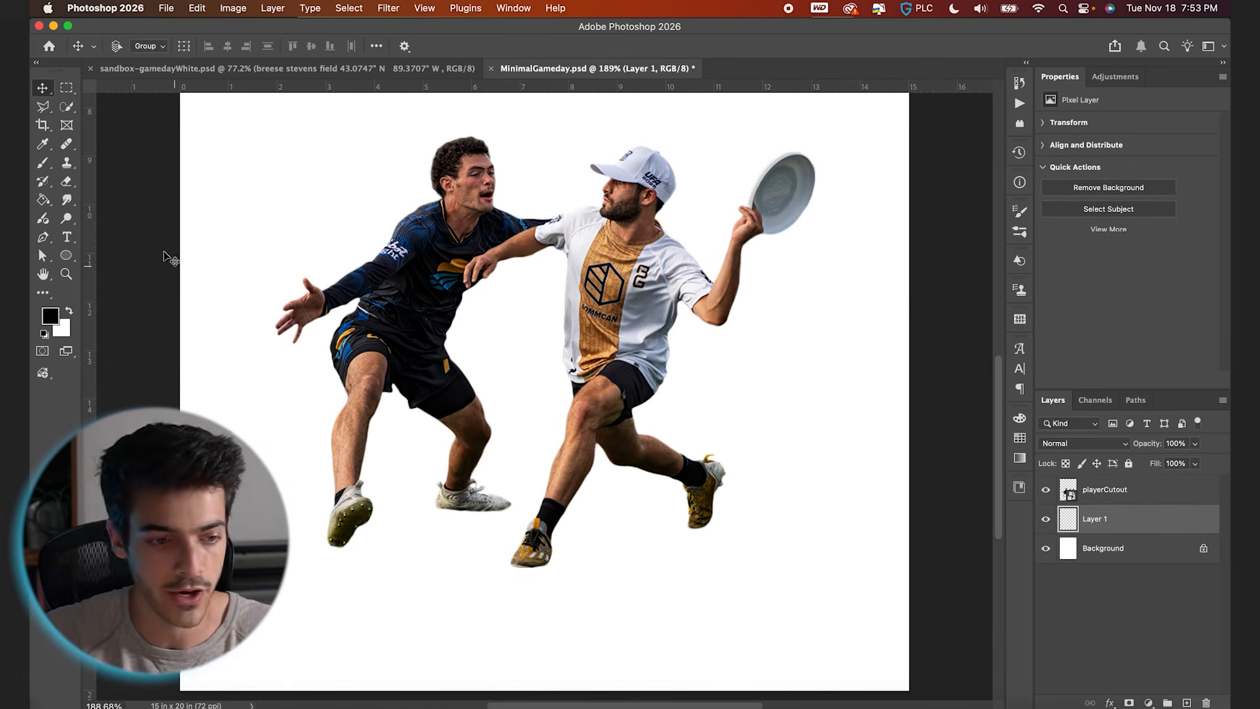
Set up the Brush tool with black, a flattened soft tip at 0% hardness, and 7% flow
left_click(43, 164)
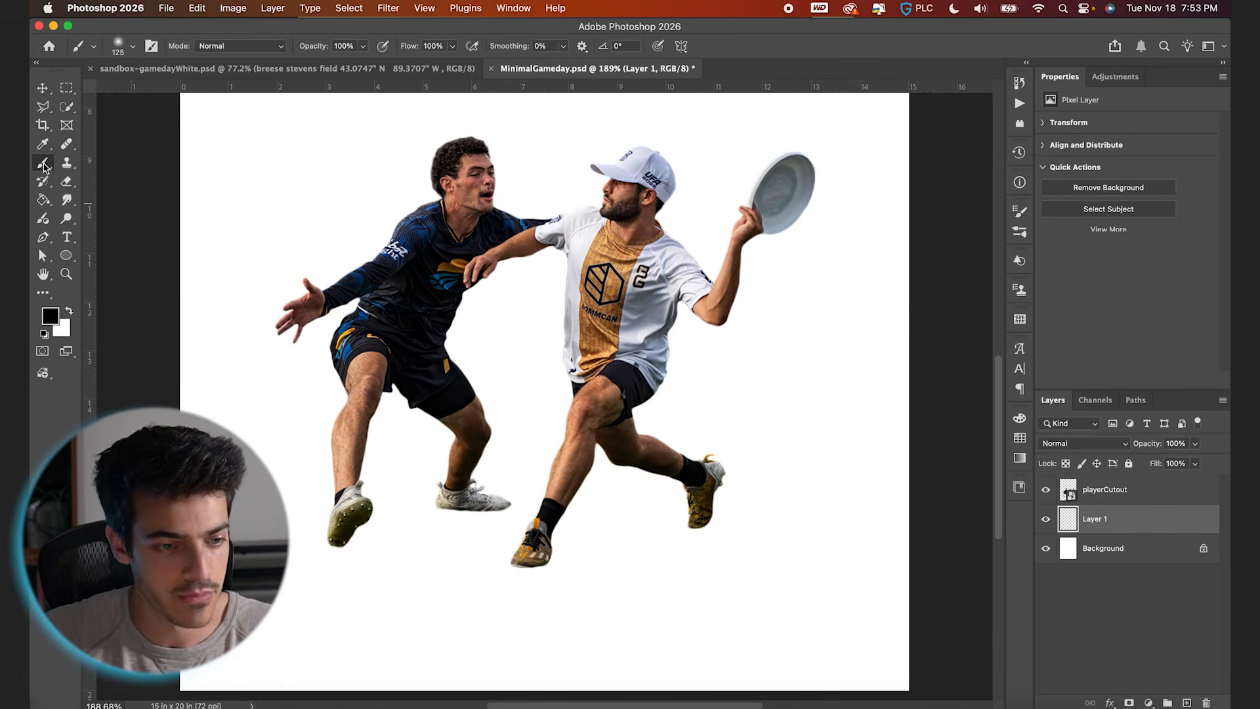
left_click(51, 317)
key("Return")
left_click(132, 48)
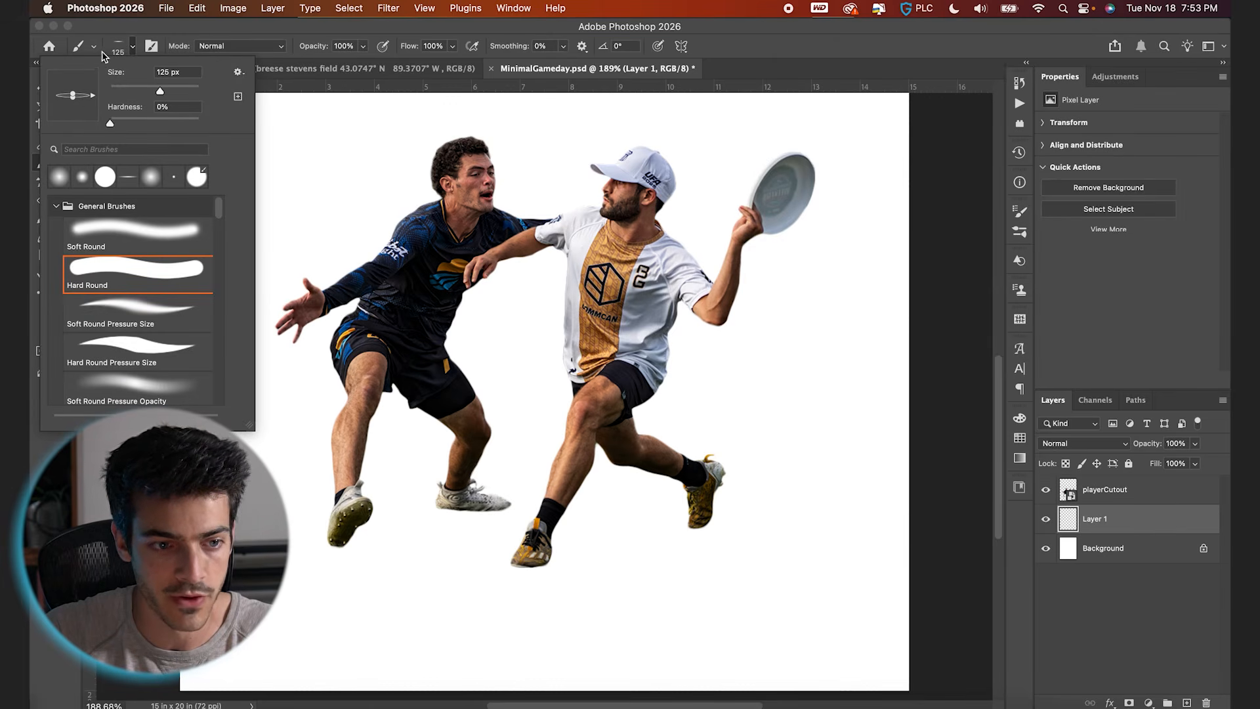
left_click_drag(410, 47, 384, 48)
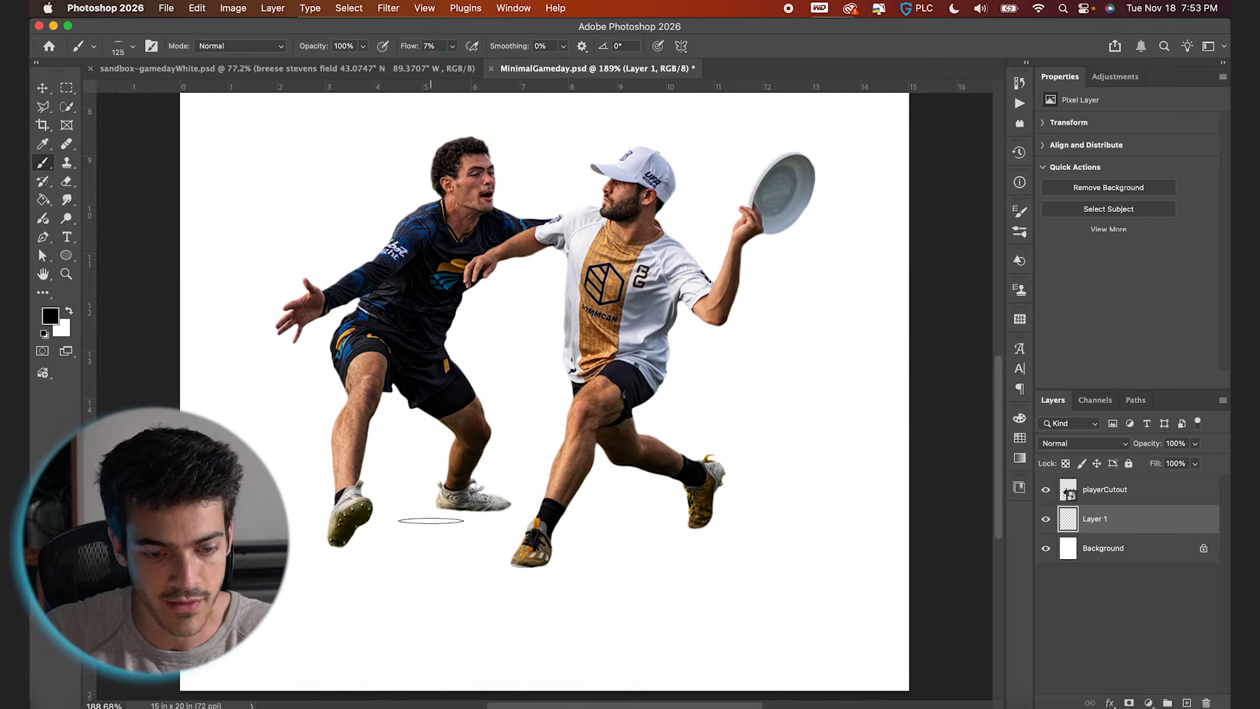
Paint a thin contact shadow beneath the dark-kit player's flat white shoe with an 80 px brush
scroll(430, 521, "up", 4)
scroll(431, 521, "down", 2)
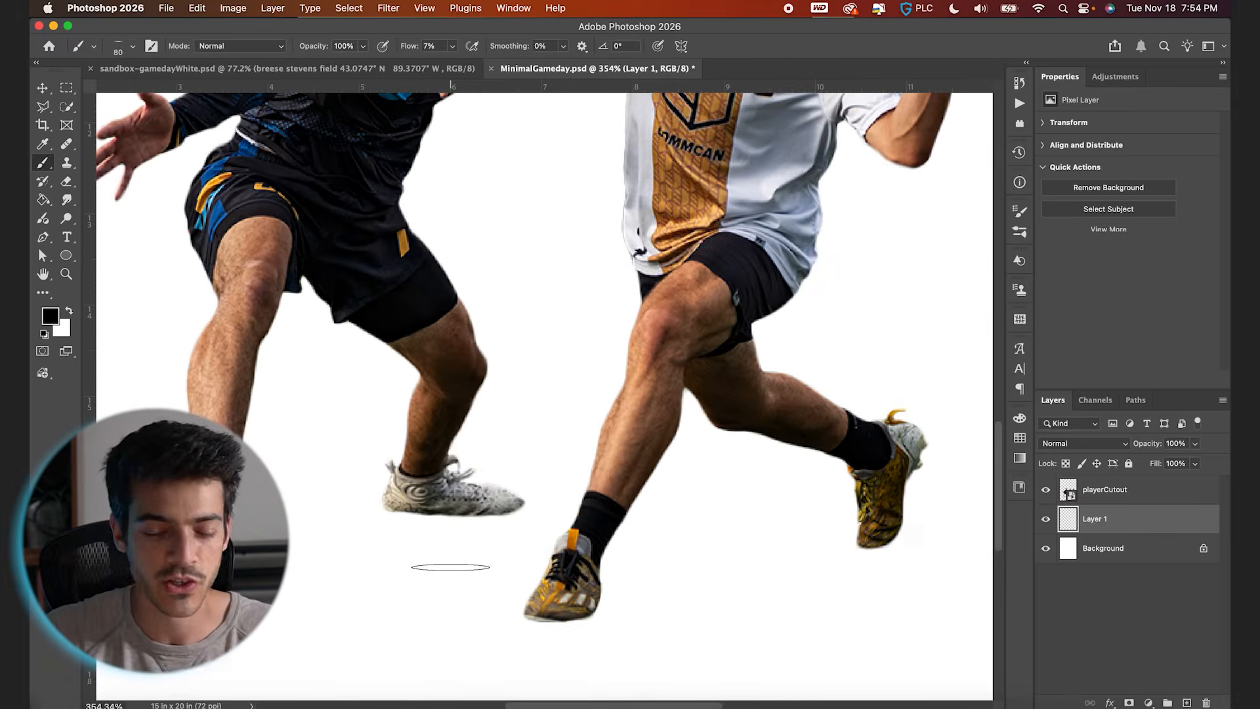
scroll(451, 567, "up", 1)
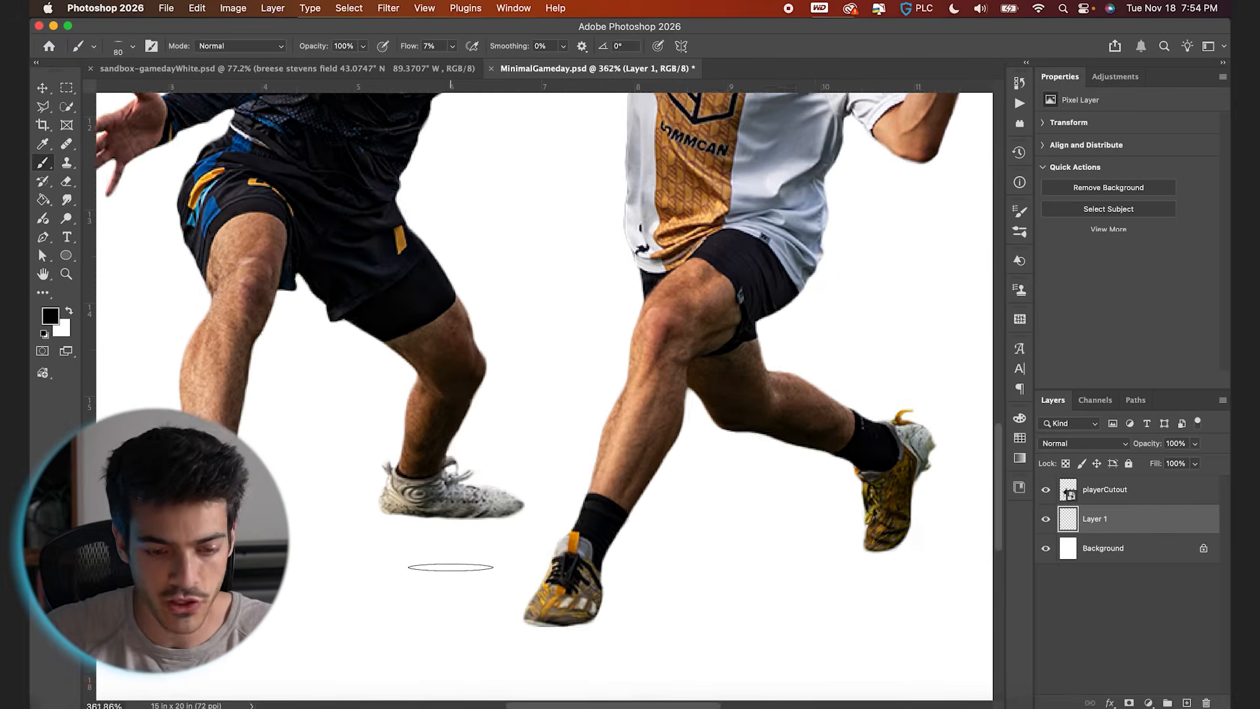
scroll(451, 567, "up", 1)
scroll(451, 567, "left", 3)
scroll(451, 567, "down", 2)
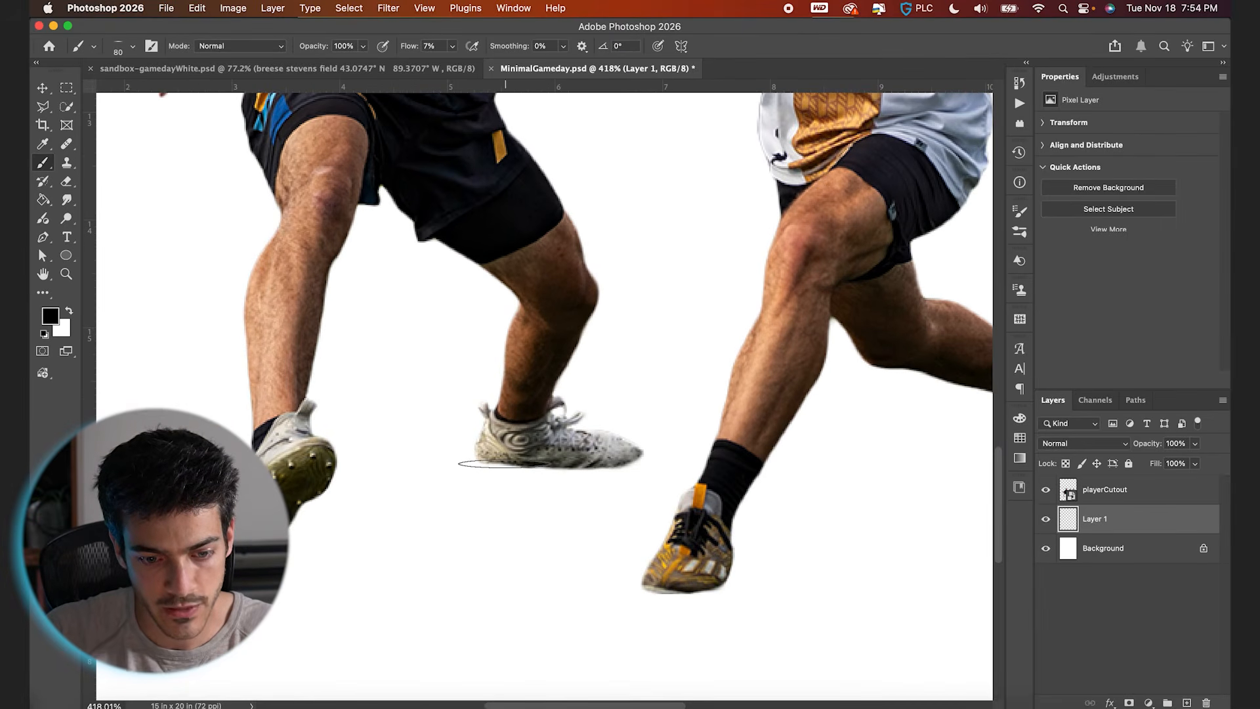
mouse_move(506, 464)
left_mouse_down()
mouse_move(637, 462)
mouse_move(476, 465)
mouse_move(631, 472)
mouse_move(570, 471)
left_mouse_up()
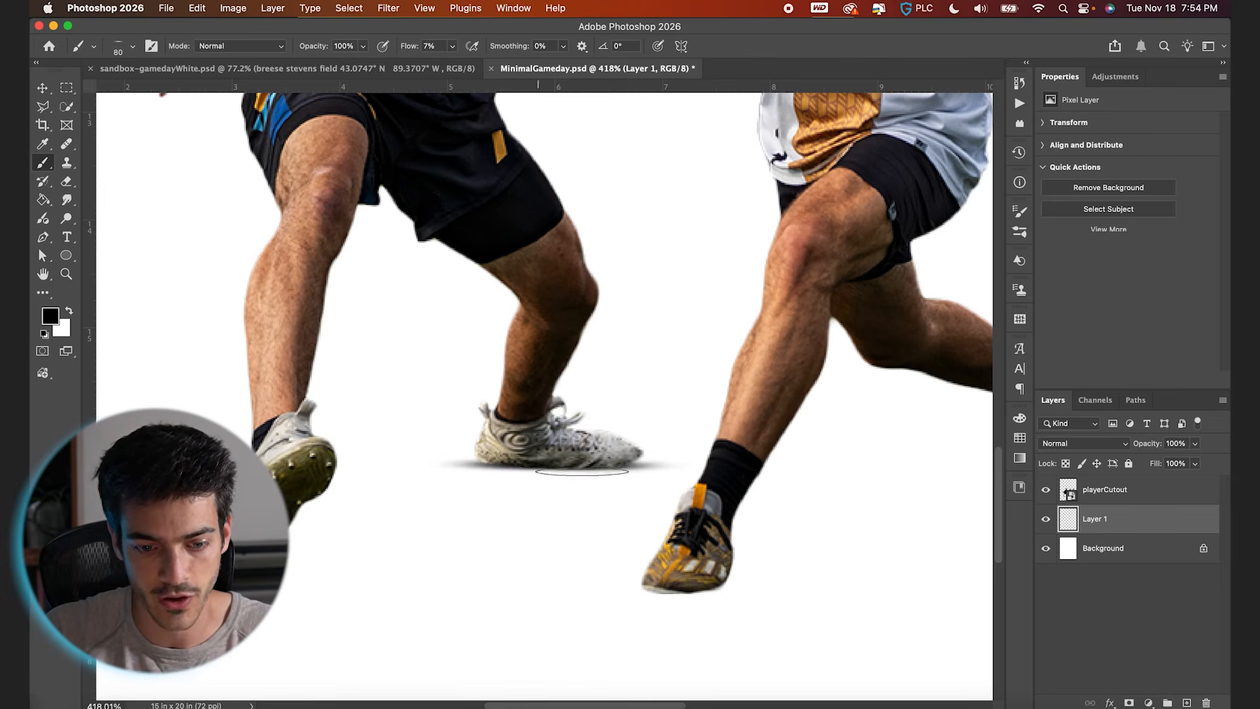
Paint a contact shadow beneath the white-shirt player's front shoe with a 60 px brush
scroll(657, 584, "right", 3)
scroll(657, 584, "down", 1)
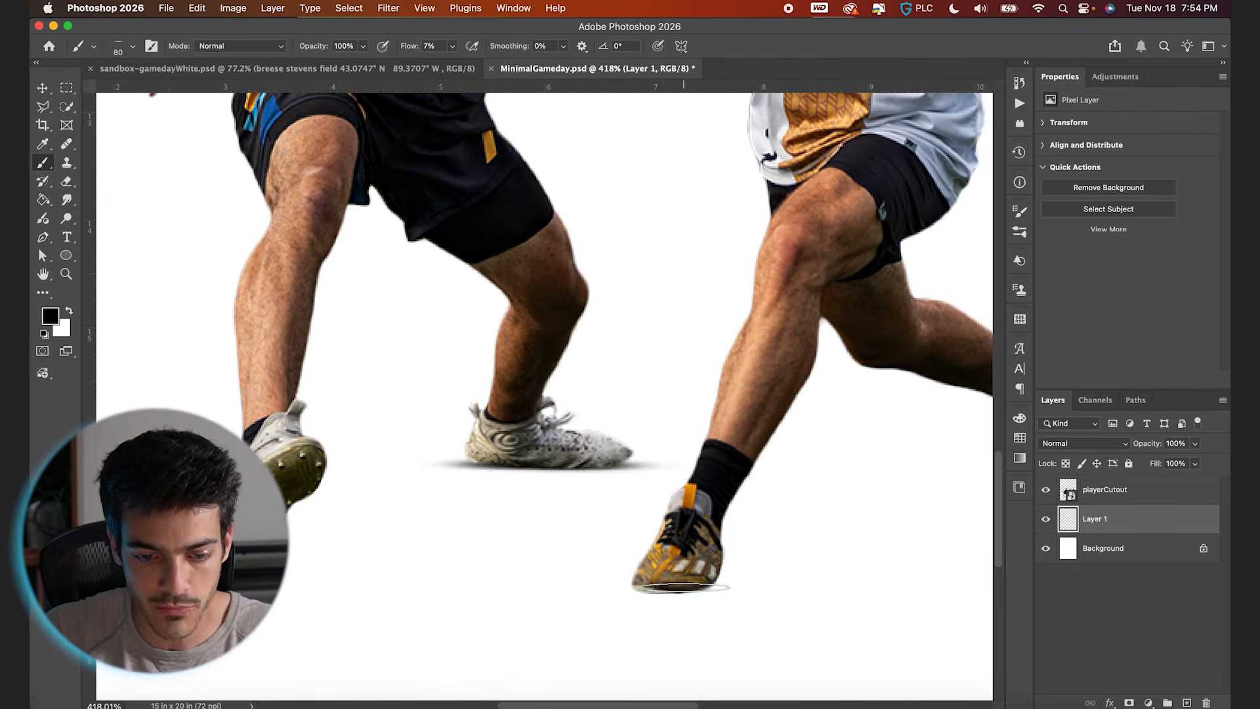
scroll(532, 550, "up", 3)
key("bracketleft")
key("bracketleft")
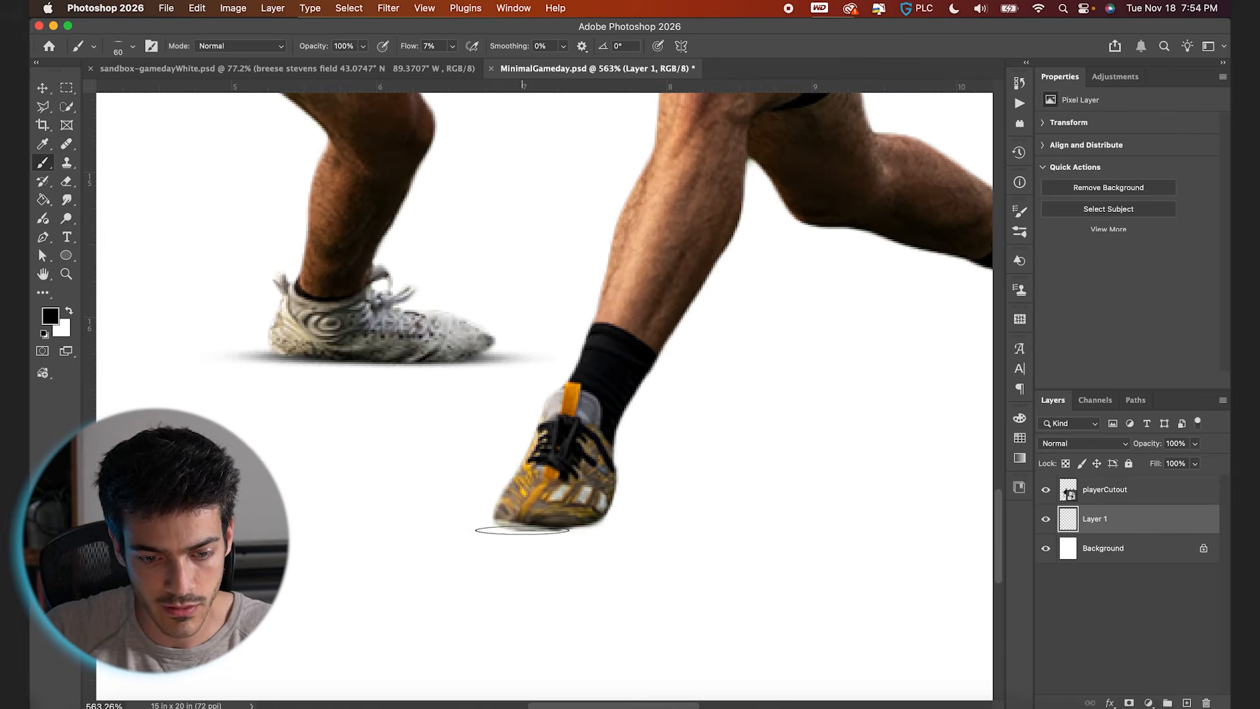
left_click_drag(565, 525, 578, 526)
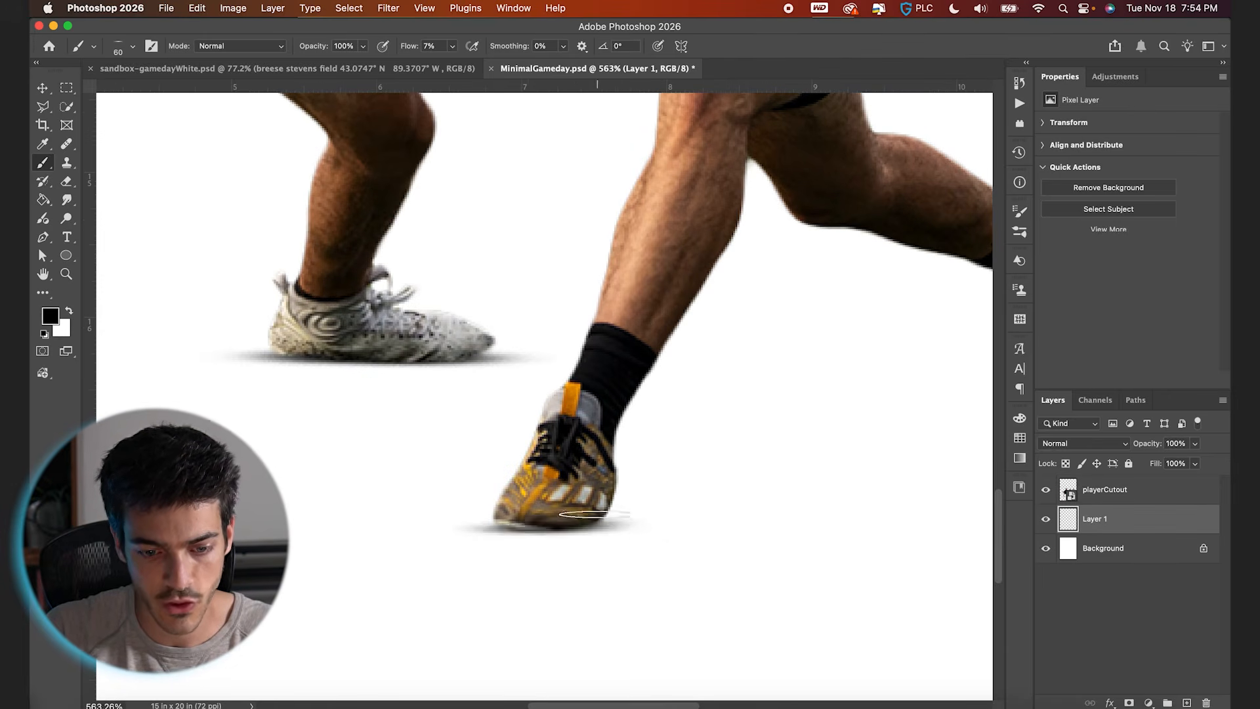
Paint small contact shadows beneath the thrower's rear shoe and the defender's tilted shoe with a 40 px brush
scroll(575, 522, "down", 3)
scroll(593, 490, "right", 5)
scroll(740, 444, "up", 2)
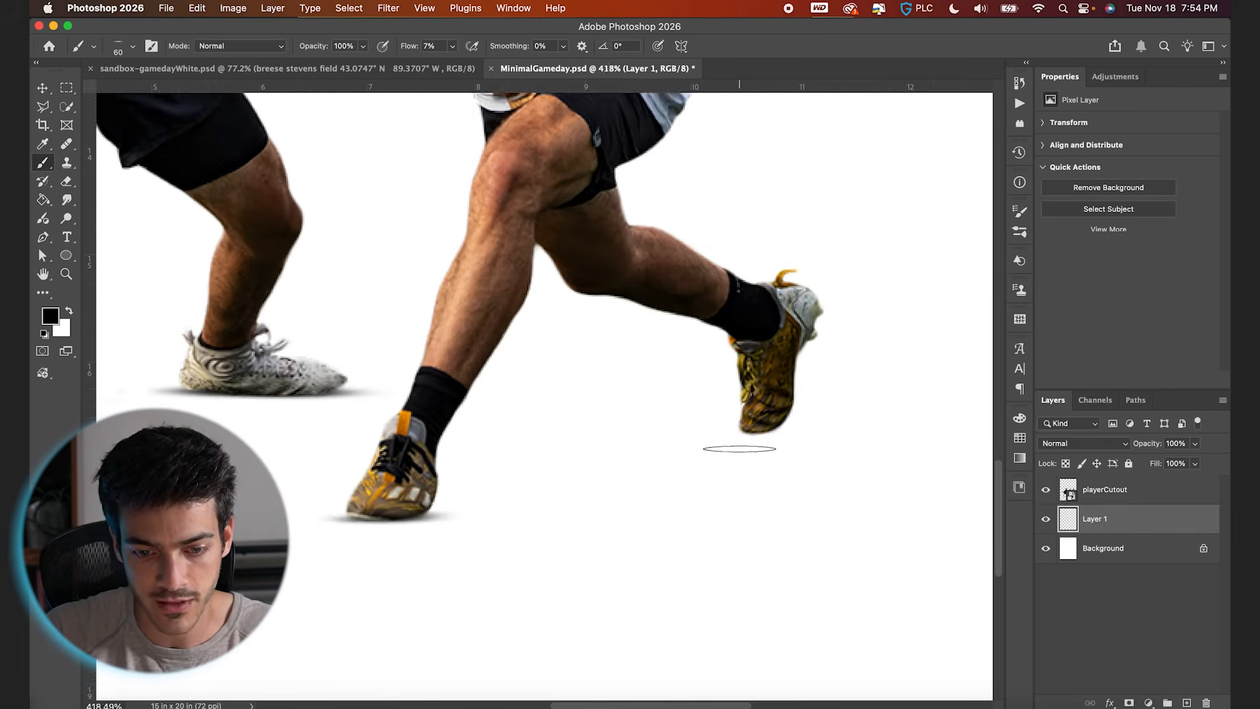
key("bracketleft")
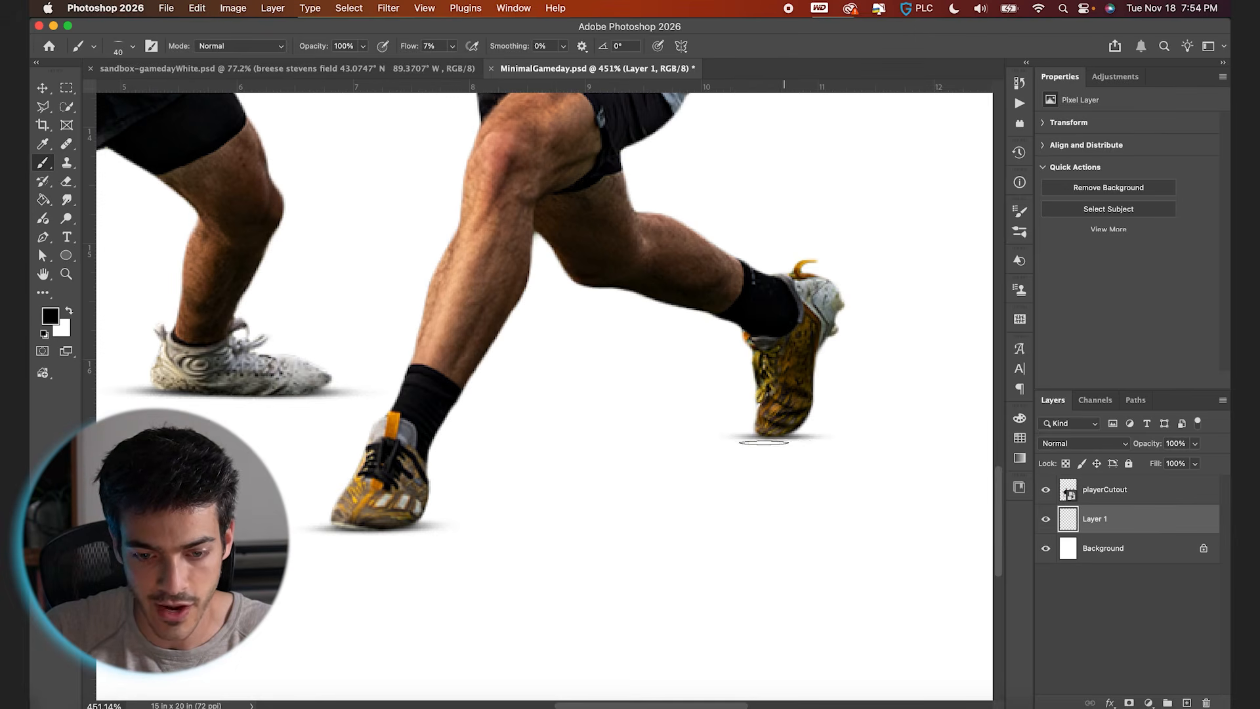
scroll(763, 442, "left", 15)
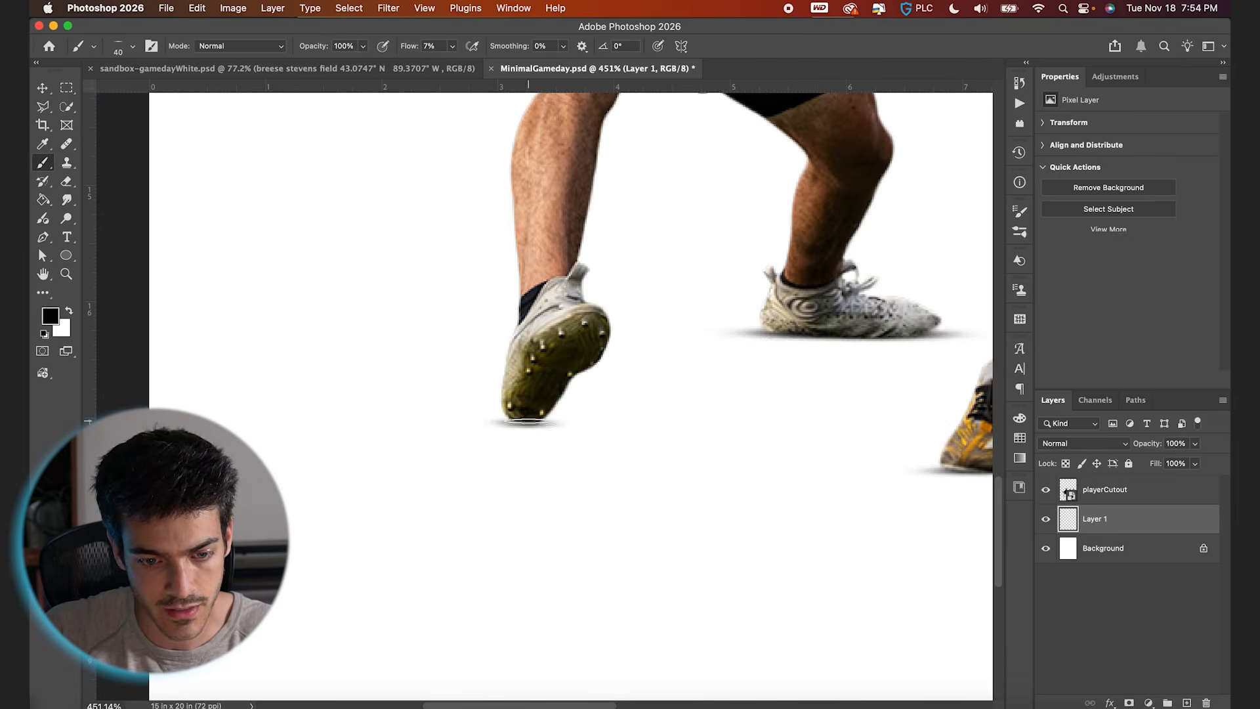
On a new layer above the contact shadows, paint wider soft shadows beneath the thrower's two shoes with a 200 px brush
scroll(540, 428, "down", 5)
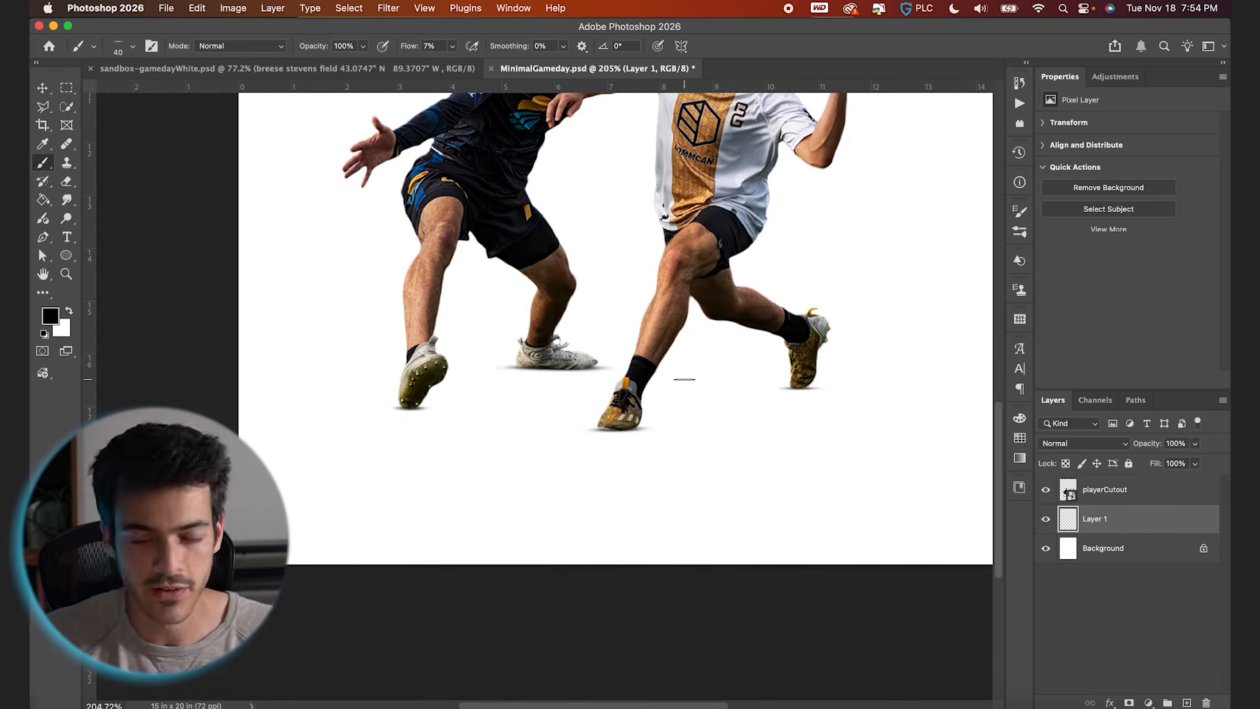
key("super+alt+shift+n")
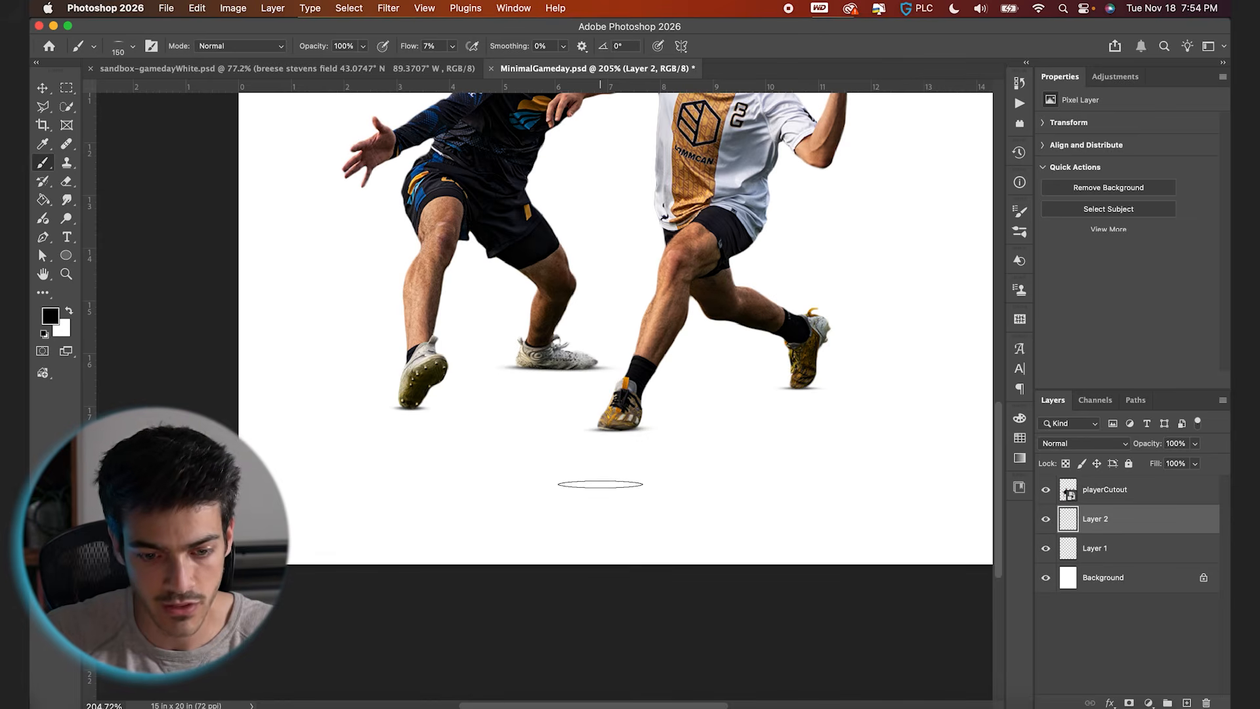
scroll(601, 485, "up", 3)
scroll(599, 481, "right", 3)
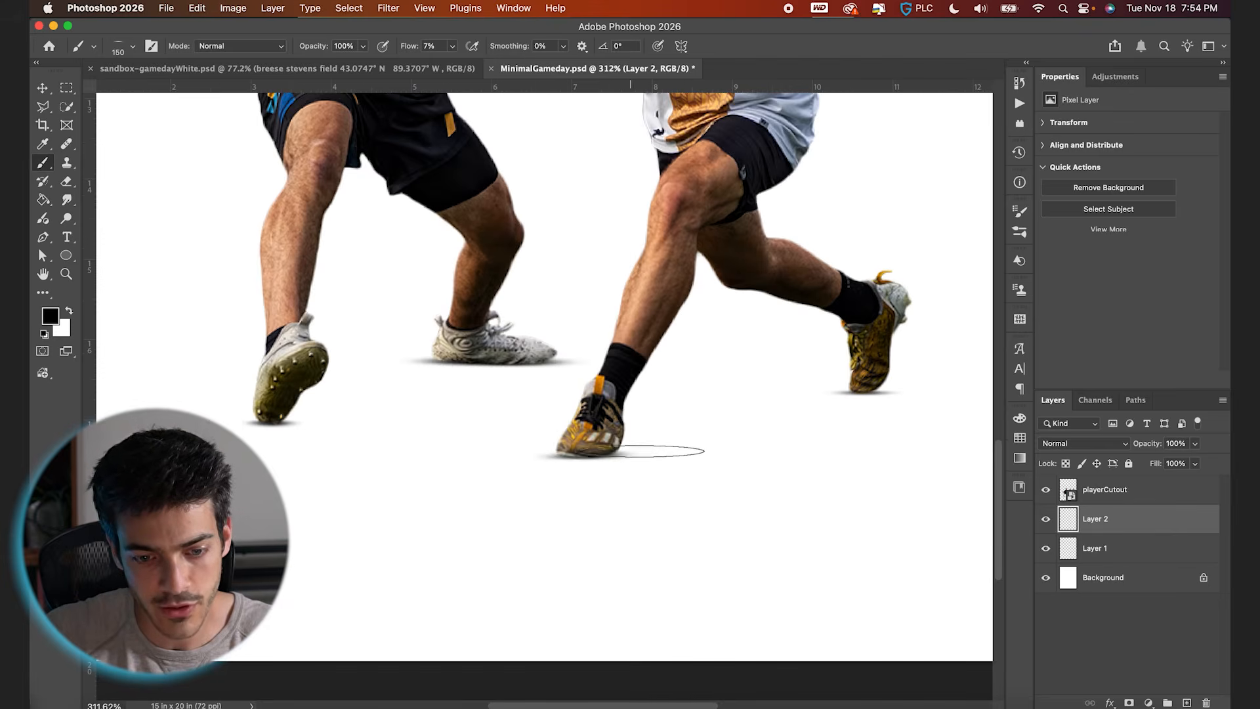
key("bracketright")
key("bracketright")
left_click_drag(608, 457, 624, 454)
key("super+z")
scroll(791, 444, "right", 3)
scroll(791, 445, "up", 1)
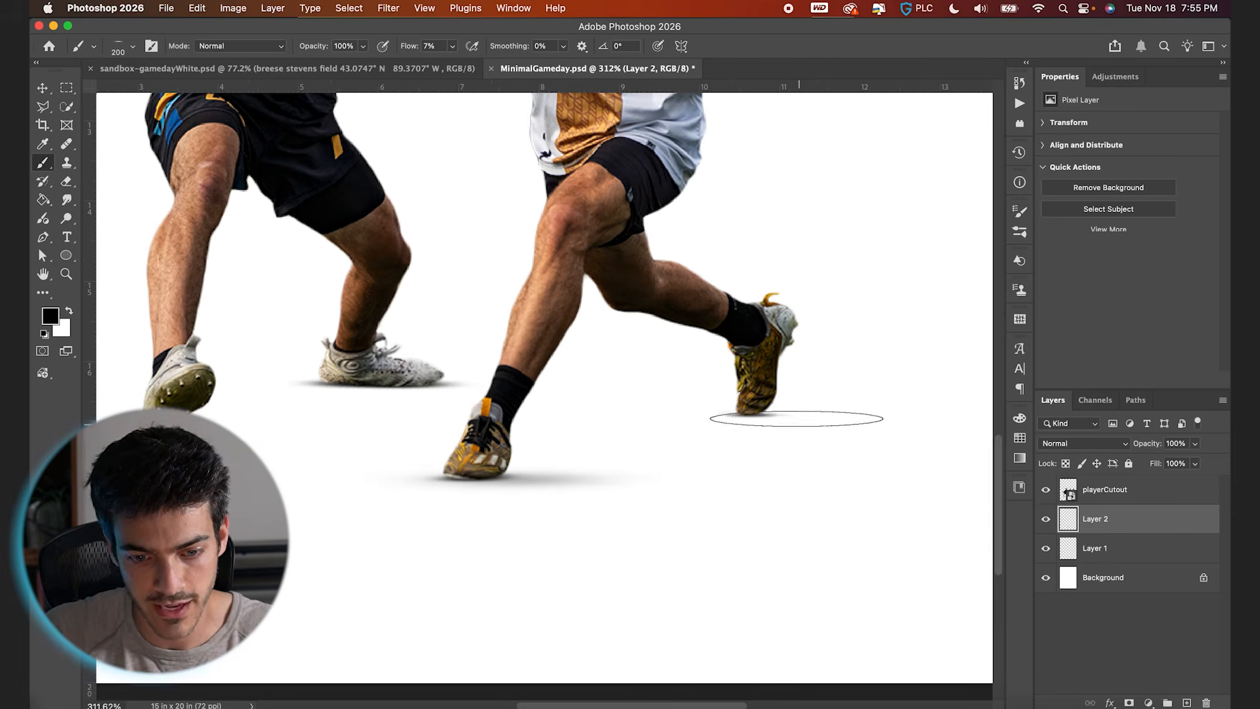
Paint matching wide soft shadows beneath the dark-kit defender's shoes with the 200 px brush
scroll(632, 458, "left", 4)
left_click_drag(357, 446, 352, 444)
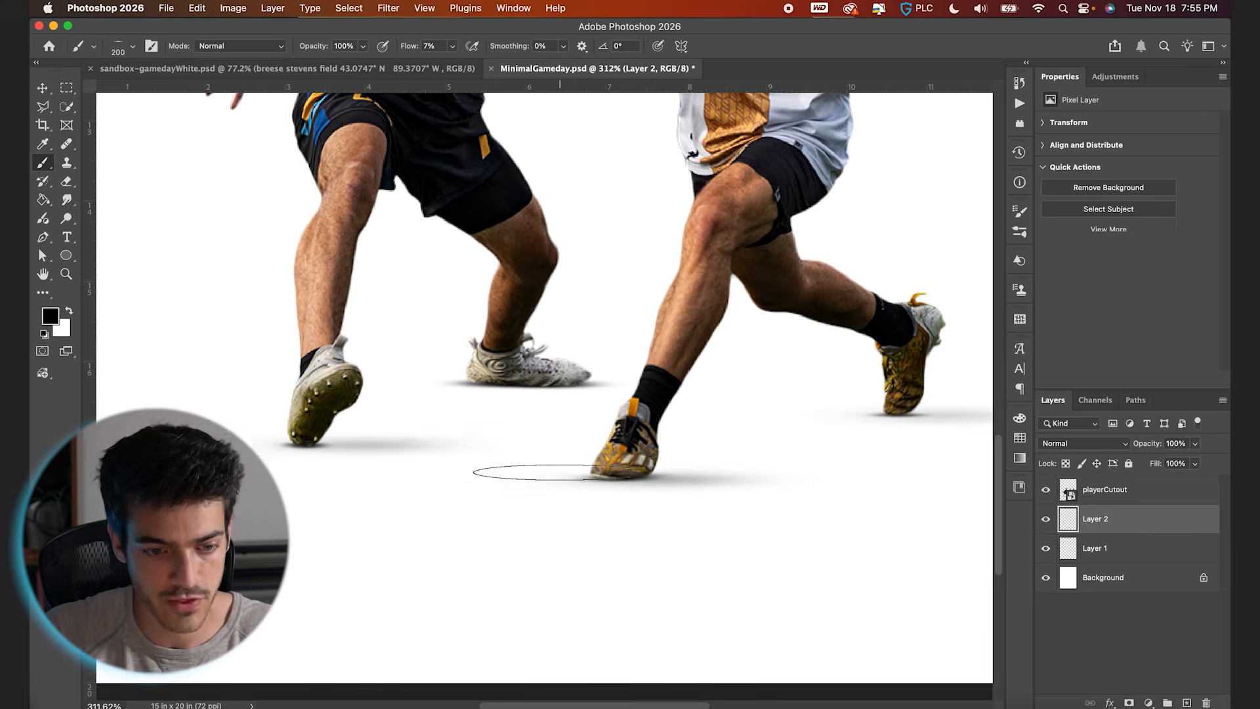
scroll(492, 467, "down", 5)
scroll(577, 454, "left", 1)
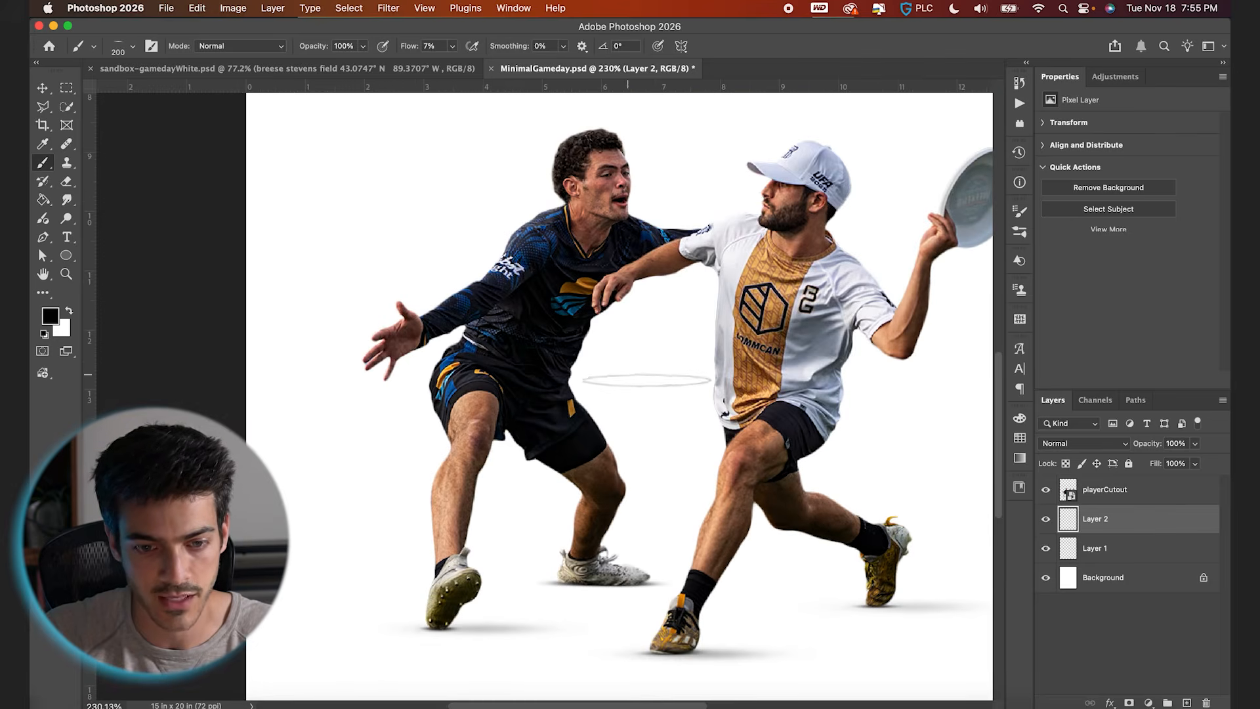
On another new layer, paint a broad faint ground shadow beneath both players with a 600 px brush
key("v")
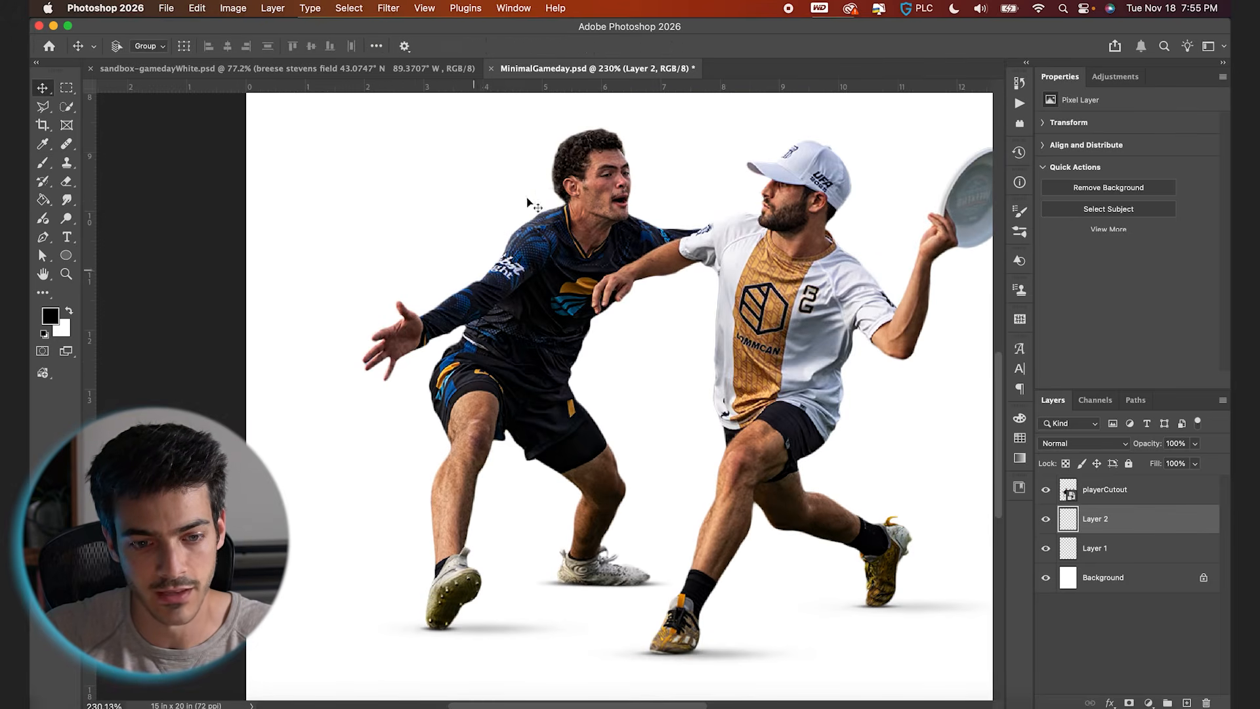
scroll(537, 229, "right", 1)
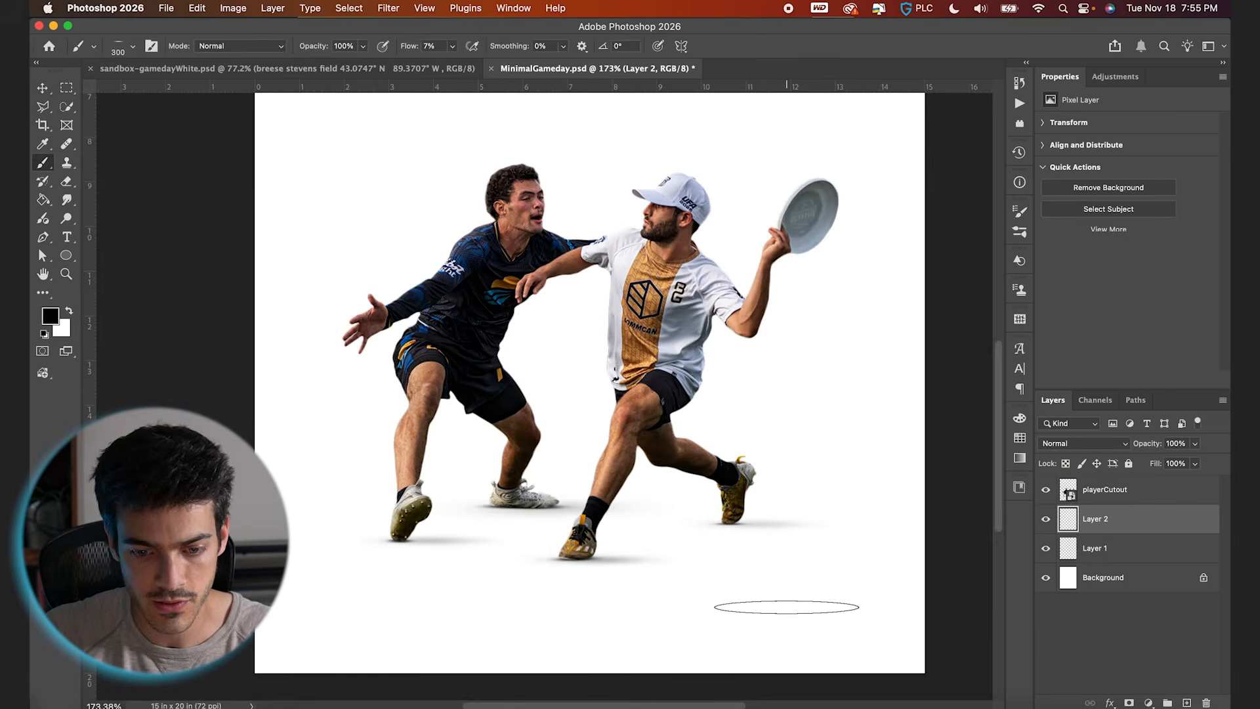
key("alt+shift+super+n")
key("bracketright")
key("bracketright")
key("bracketright")
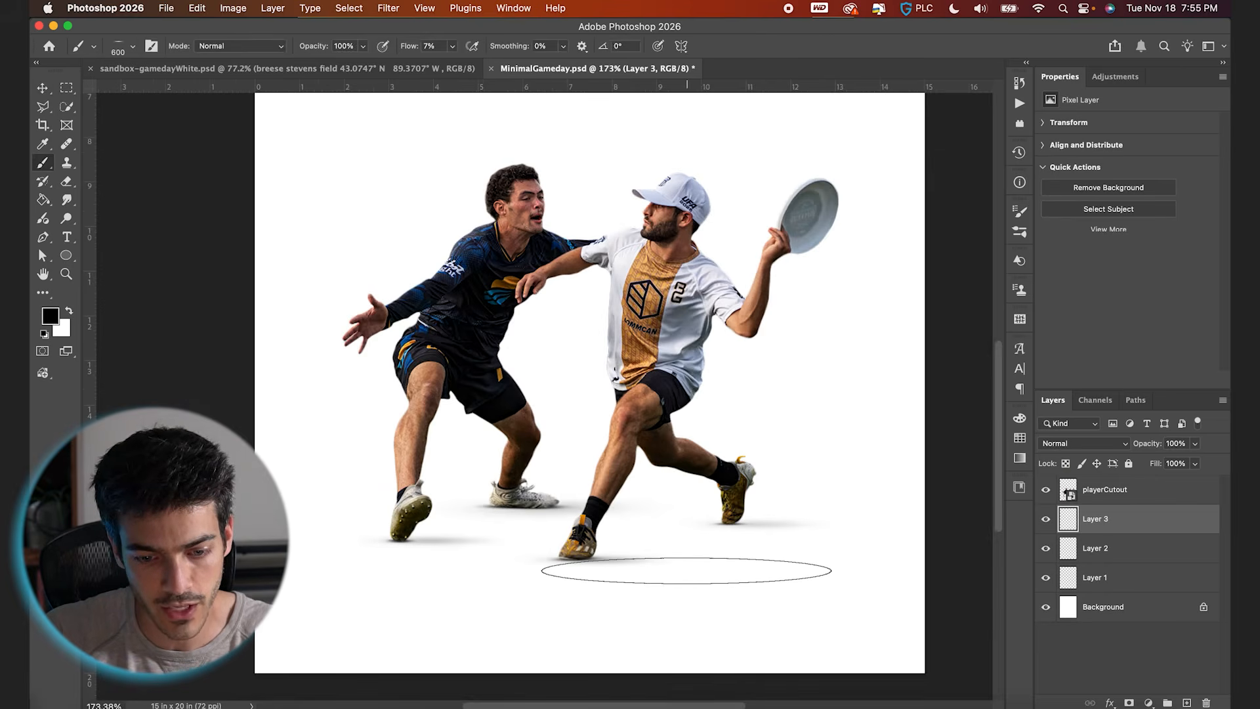
scroll(577, 514, "down", 1)
mouse_move(514, 516)
left_mouse_down()
mouse_move(606, 507)
mouse_move(640, 540)
mouse_move(620, 538)
mouse_move(600, 535)
mouse_move(681, 522)
left_mouse_up()
scroll(593, 515, "down", 2)
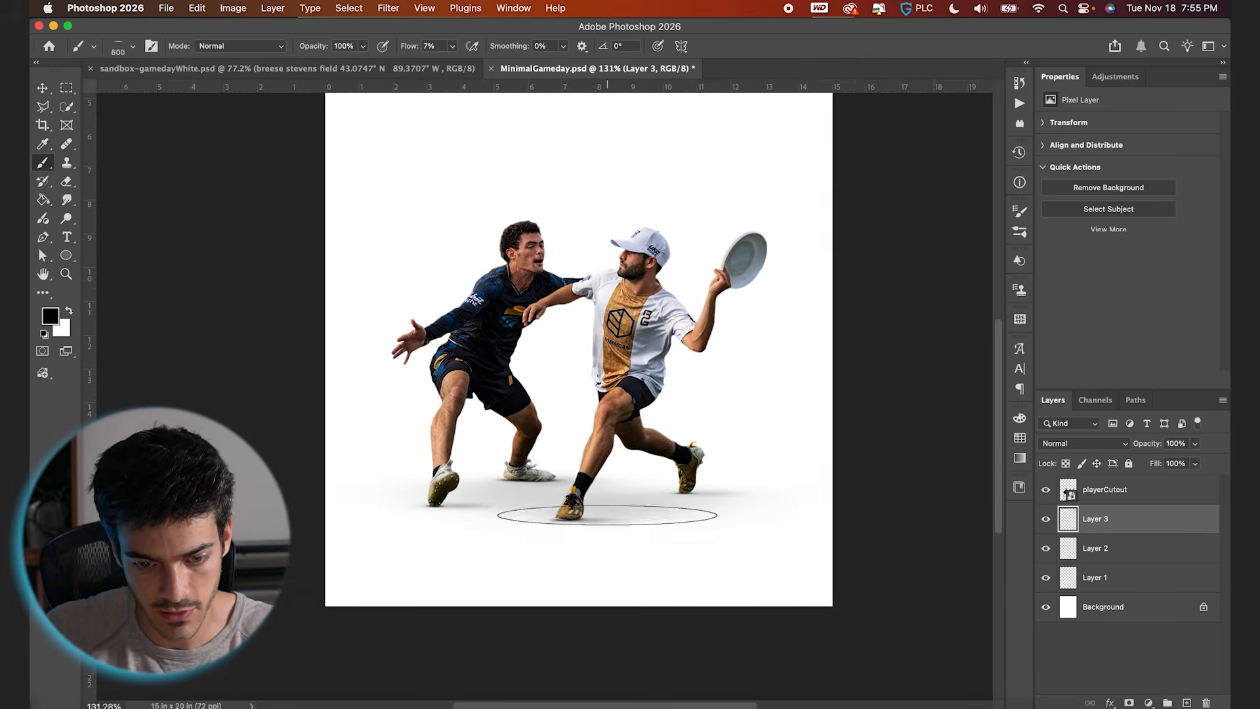
Add a fourth shadow layer and paint extra ground shadow near the thrower's rear foot with a 400 px brush
scroll(638, 546, "down", 1)
key("super+shift+alt+n")
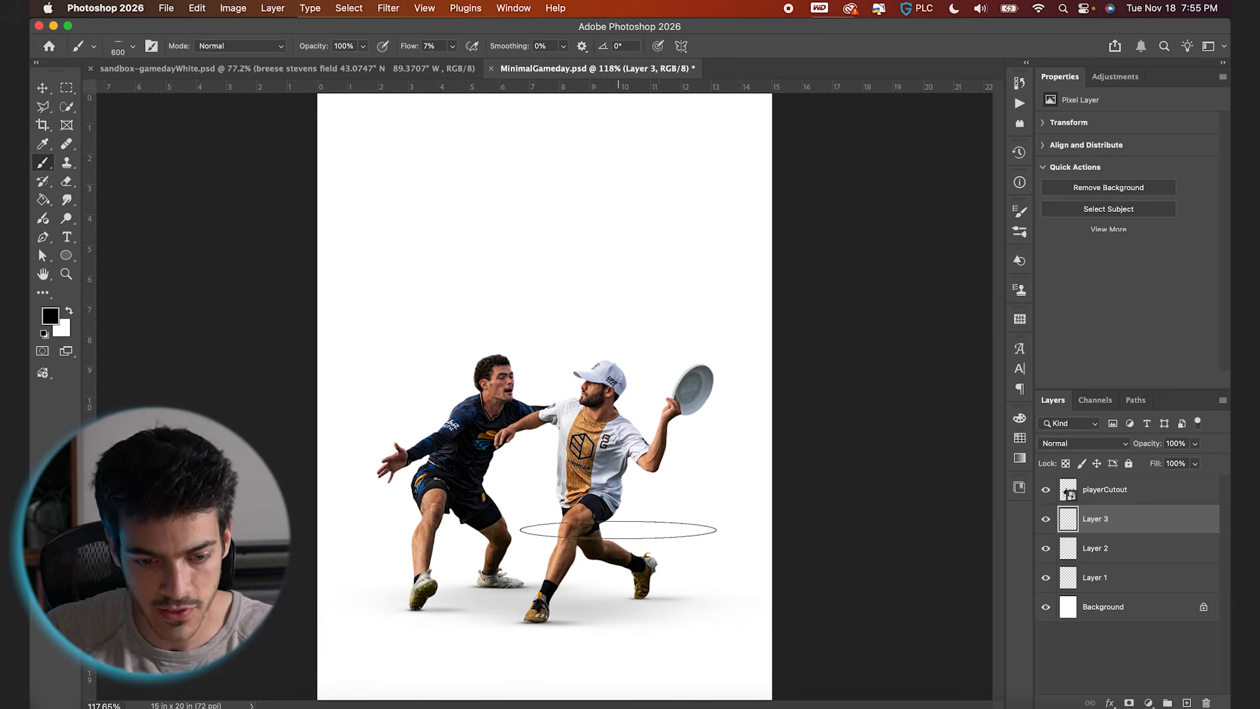
key("bracketleft")
key("bracketleft")
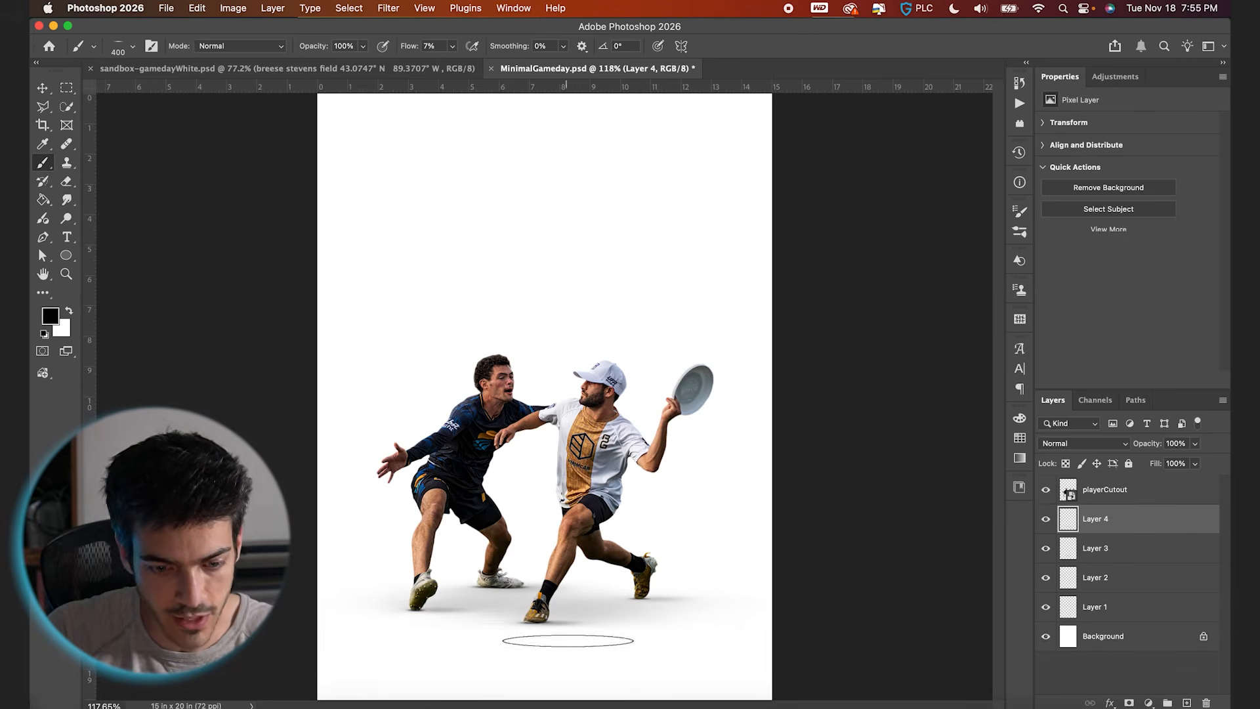
left_click(630, 598)
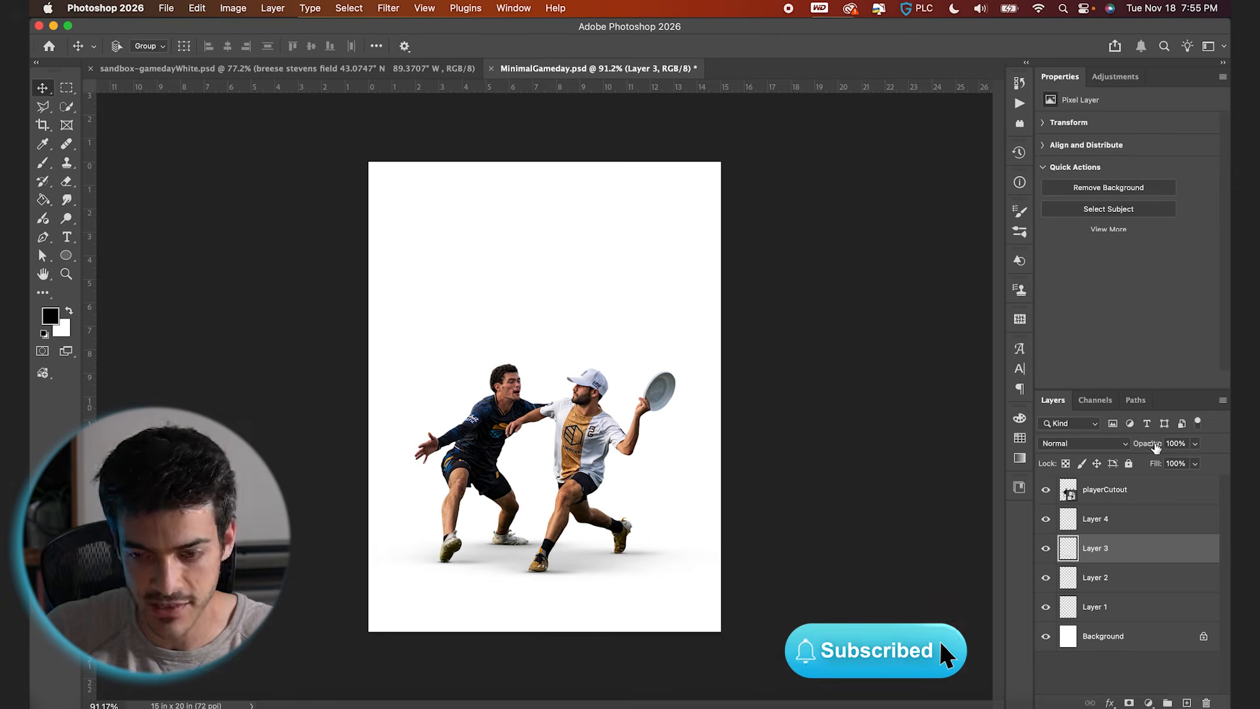
Lower the opacity of Layer 3's broad ground shadow to 60% and widen it with Free Transform
left_click_drag(1155, 446, 1140, 447)
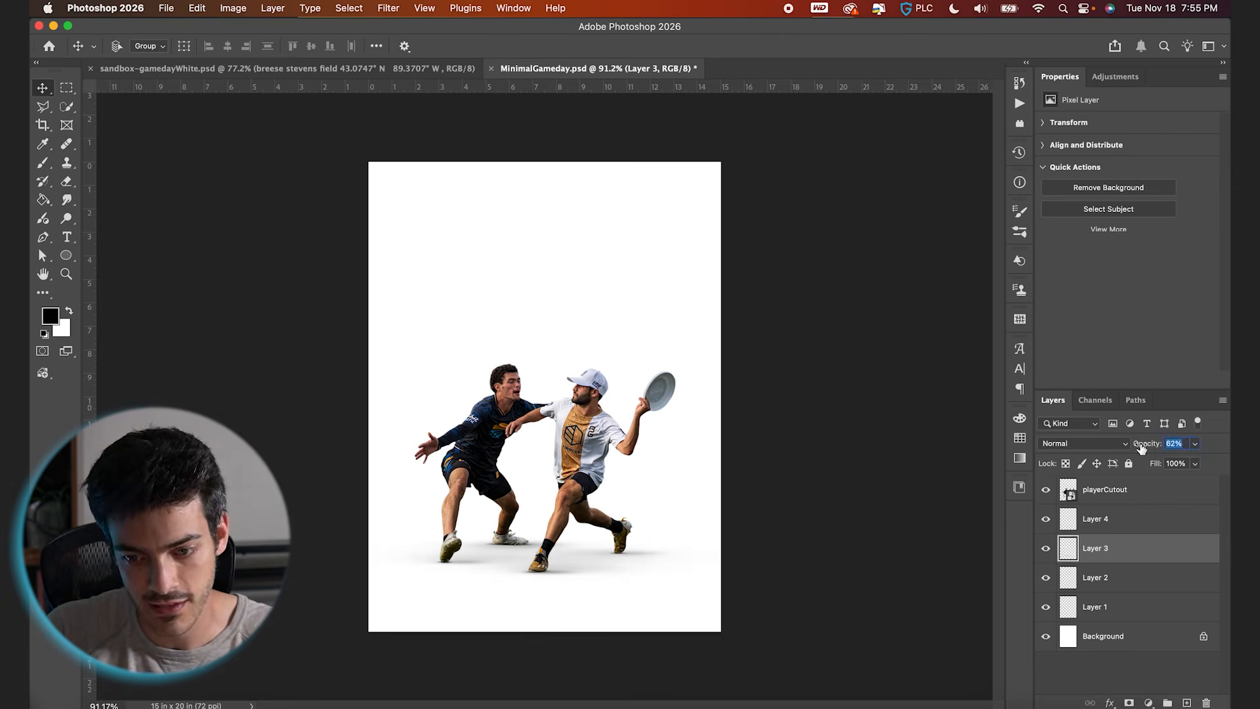
scroll(627, 590, "up", 3)
key("super+t")
left_click_drag(776, 603, 814, 602)
key("Return")
key("super+minus")
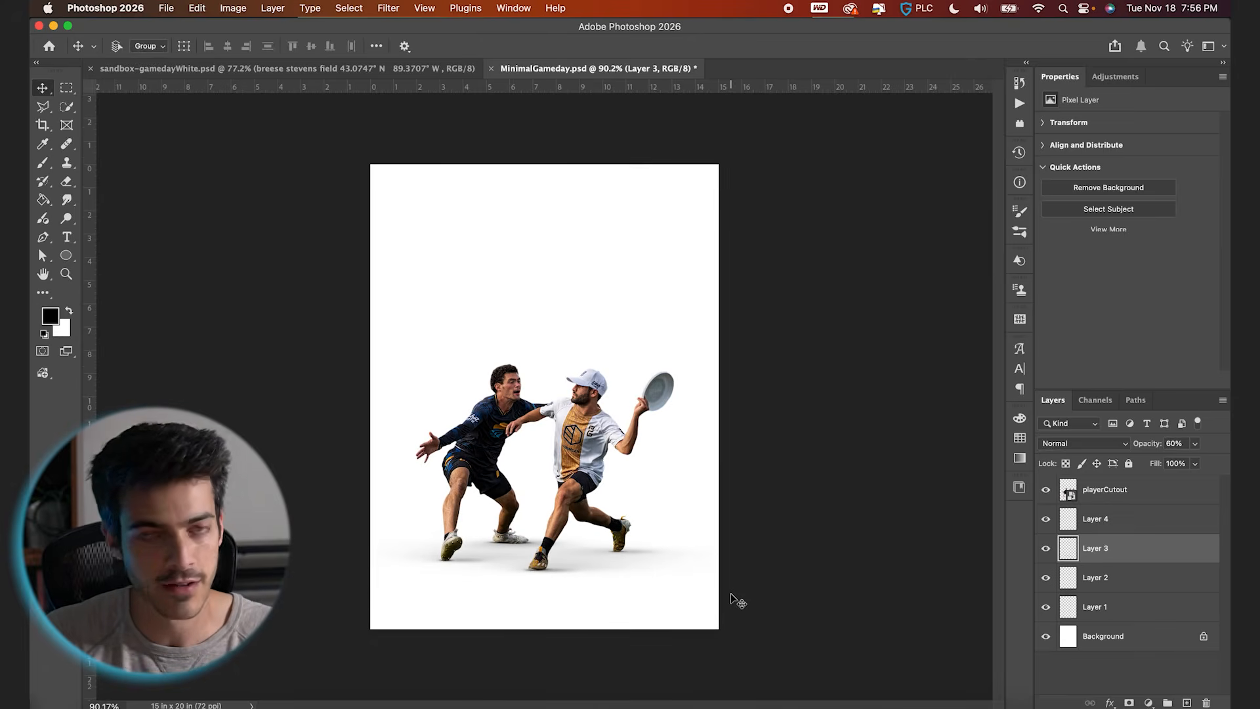
Apply the Camera Raw Filter to playerCutout with Exposure +0.85, Contrast +25, Highlights -24, Shadows +46, Whites +10 and Blacks -1
left_click(571, 443)
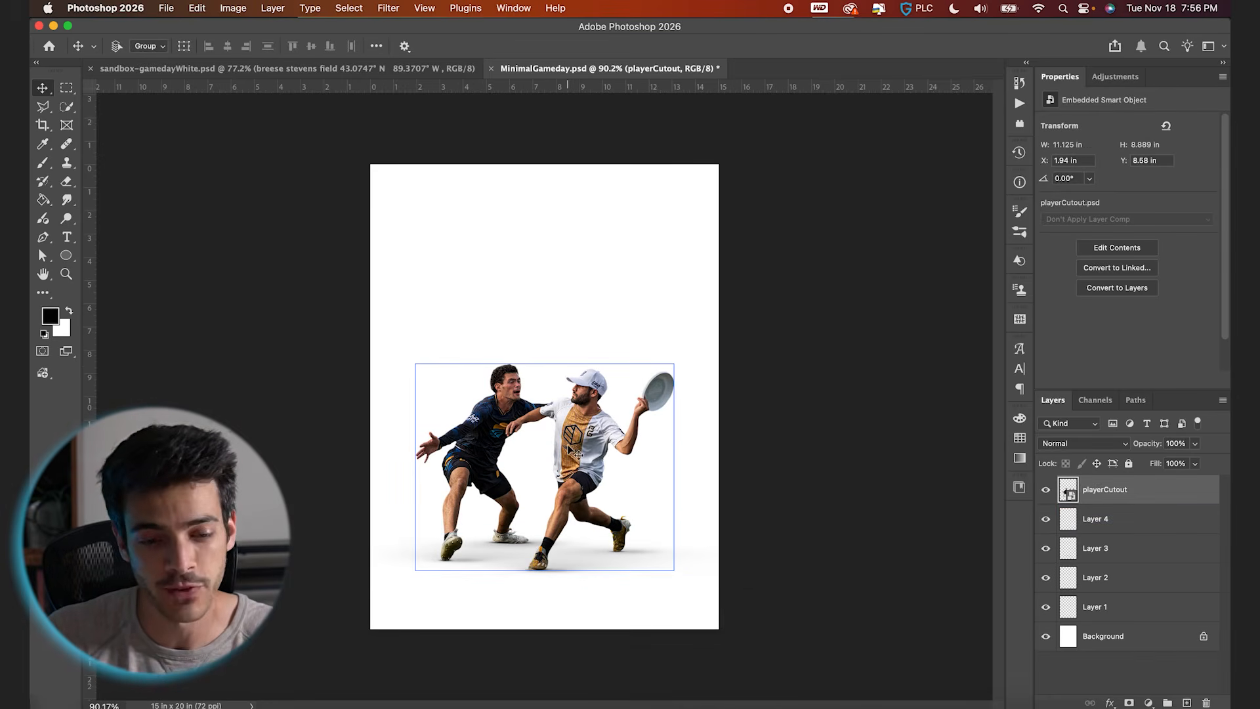
scroll(569, 445, "up", 3)
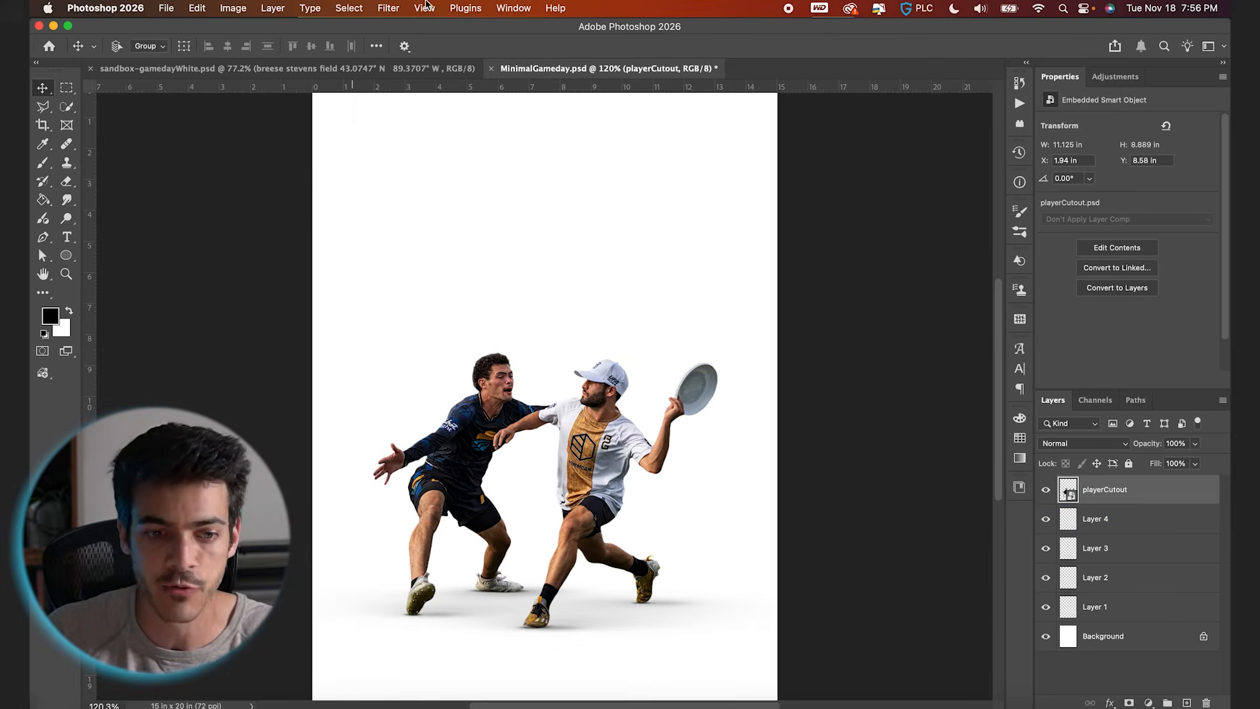
left_click(383, 6)
left_click(426, 155)
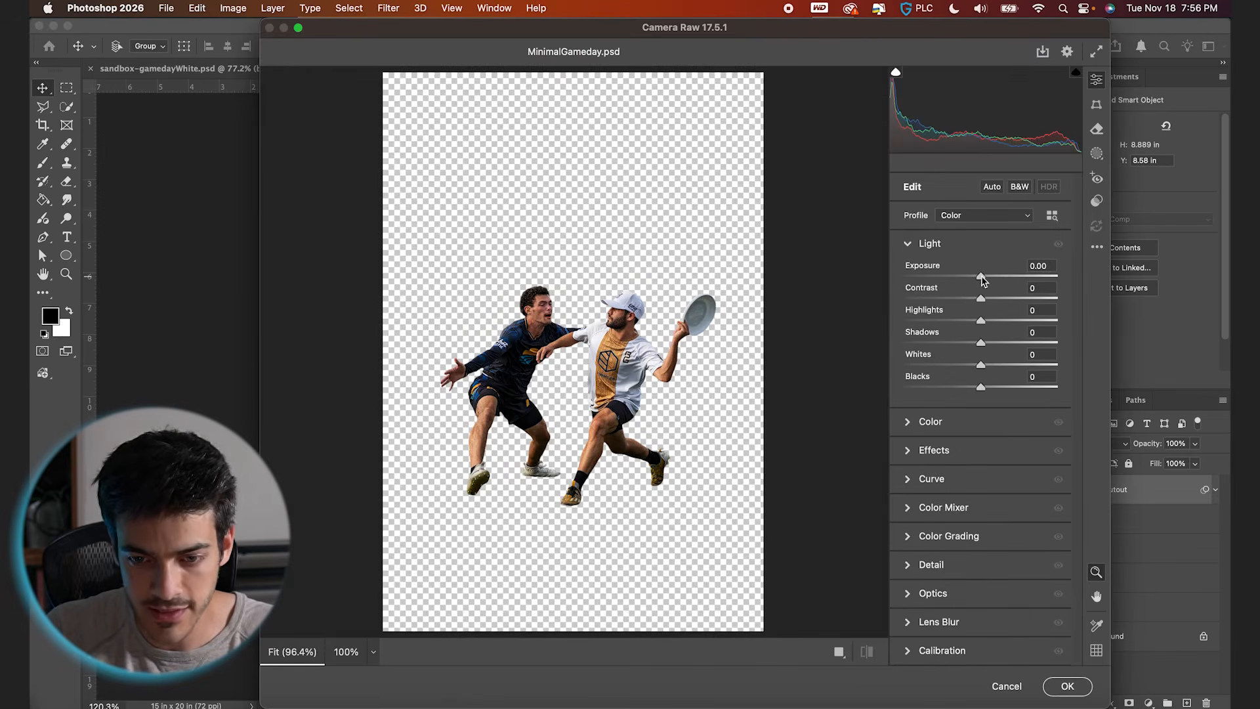
left_click_drag(982, 278, 1000, 299)
left_click_drag(980, 321, 1024, 348)
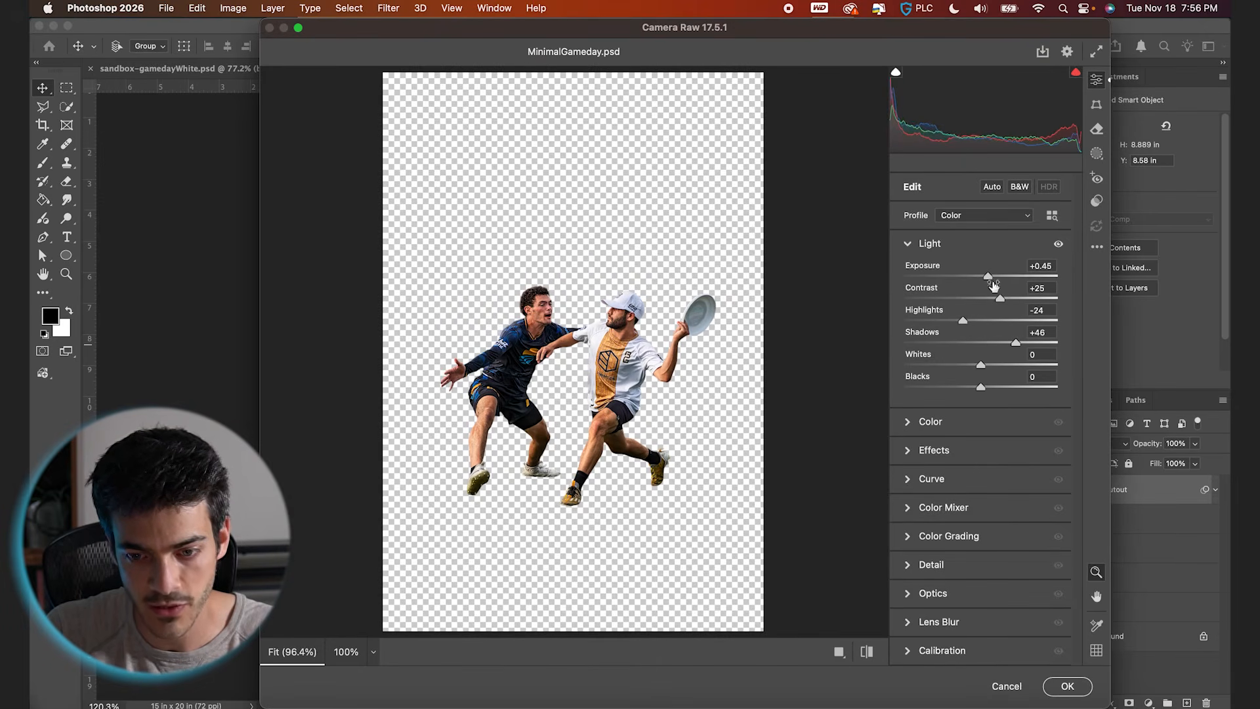
left_click_drag(989, 278, 996, 278)
scroll(782, 363, "up", 3)
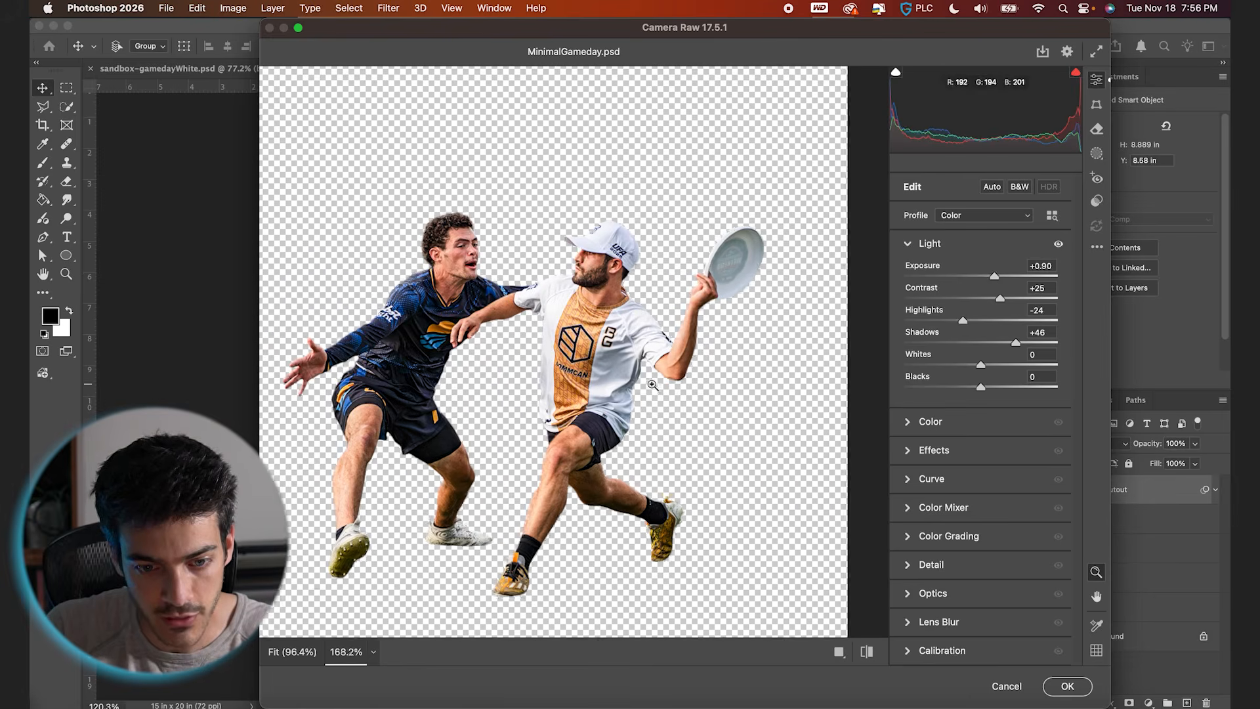
left_click_drag(981, 365, 989, 365)
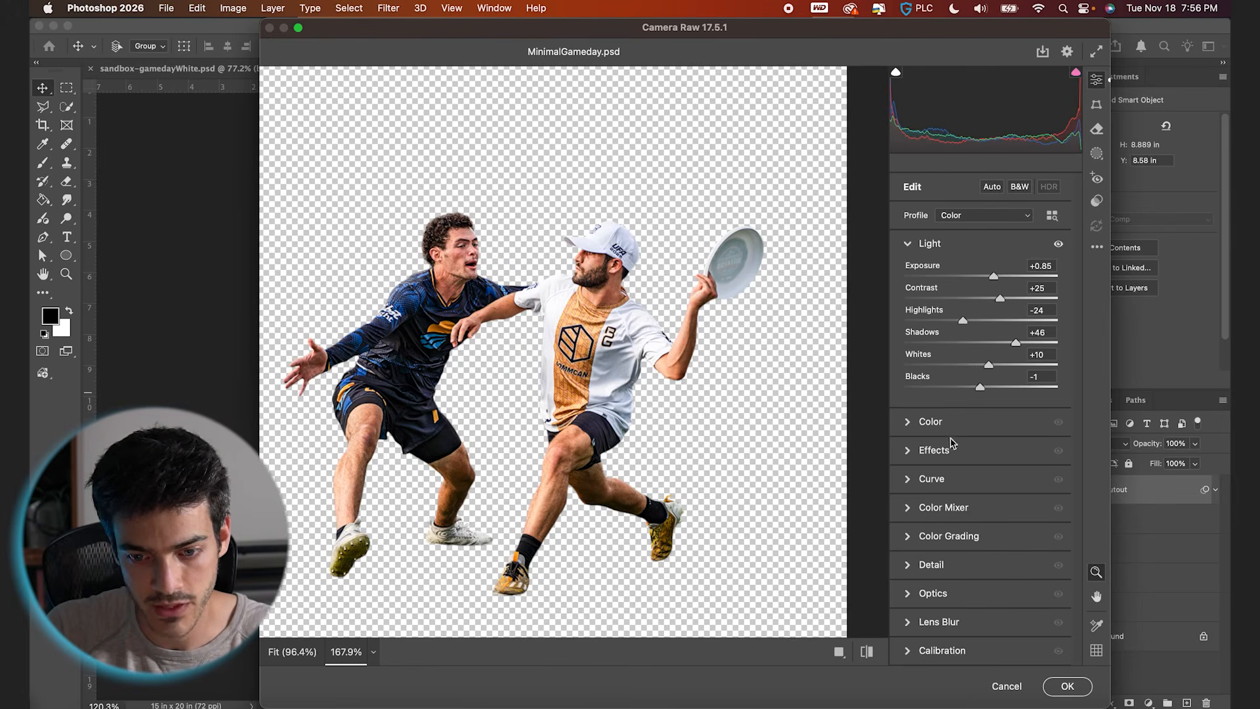
Raise the cutout's Camera Raw Texture to +13 and Clarity to +15
left_click(910, 450)
left_click_drag(982, 336, 994, 360)
scroll(996, 360, "down", 1)
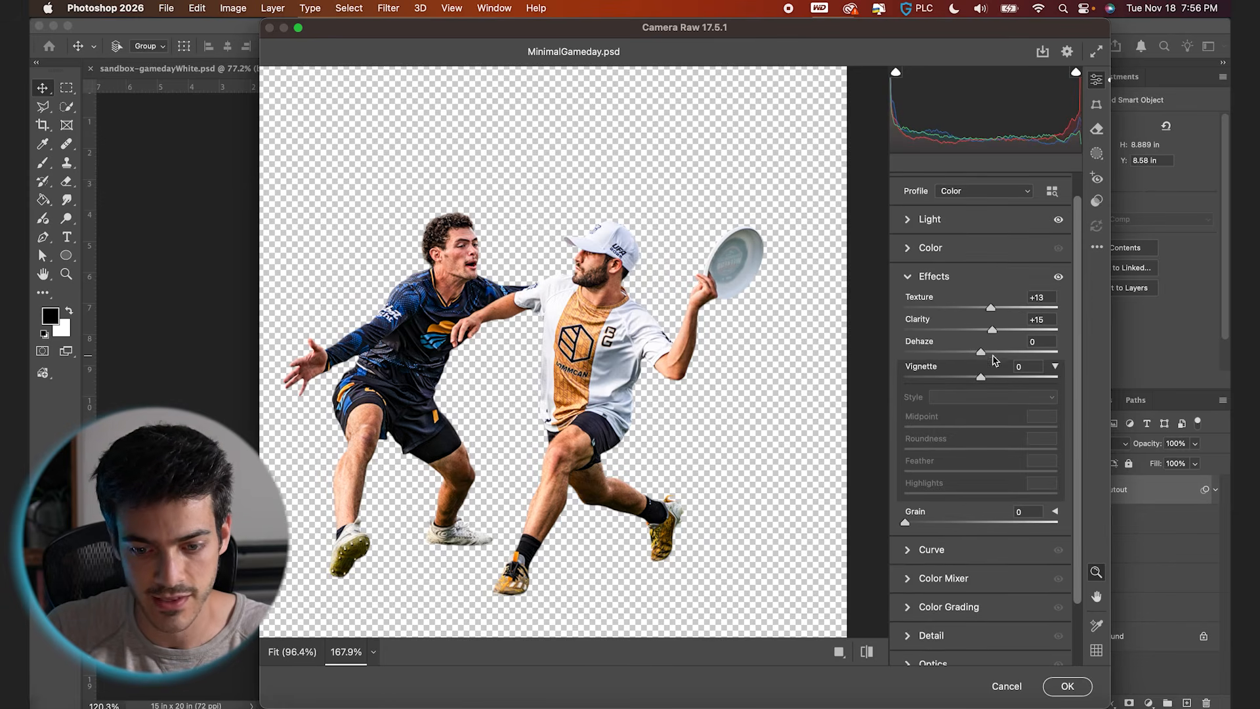
Set Noise Reduction to 30, inspect the players up close, and apply the Camera Raw edits
left_click(907, 640)
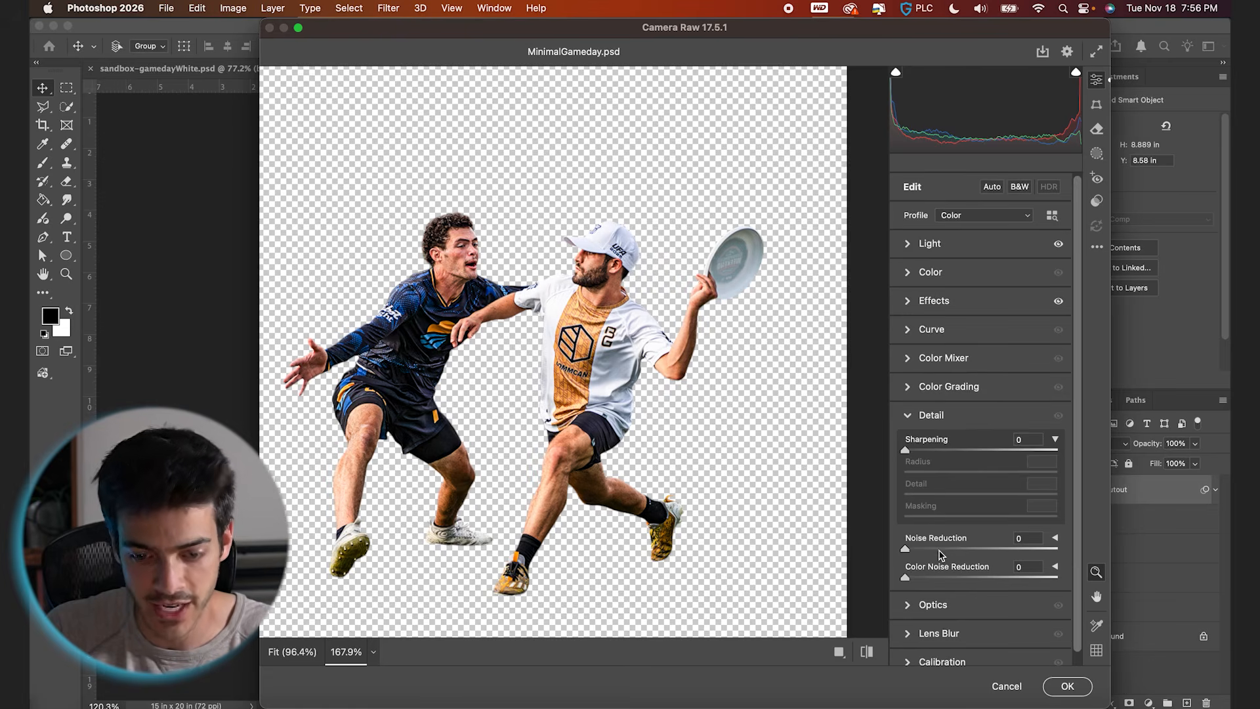
left_click_drag(952, 550, 951, 550)
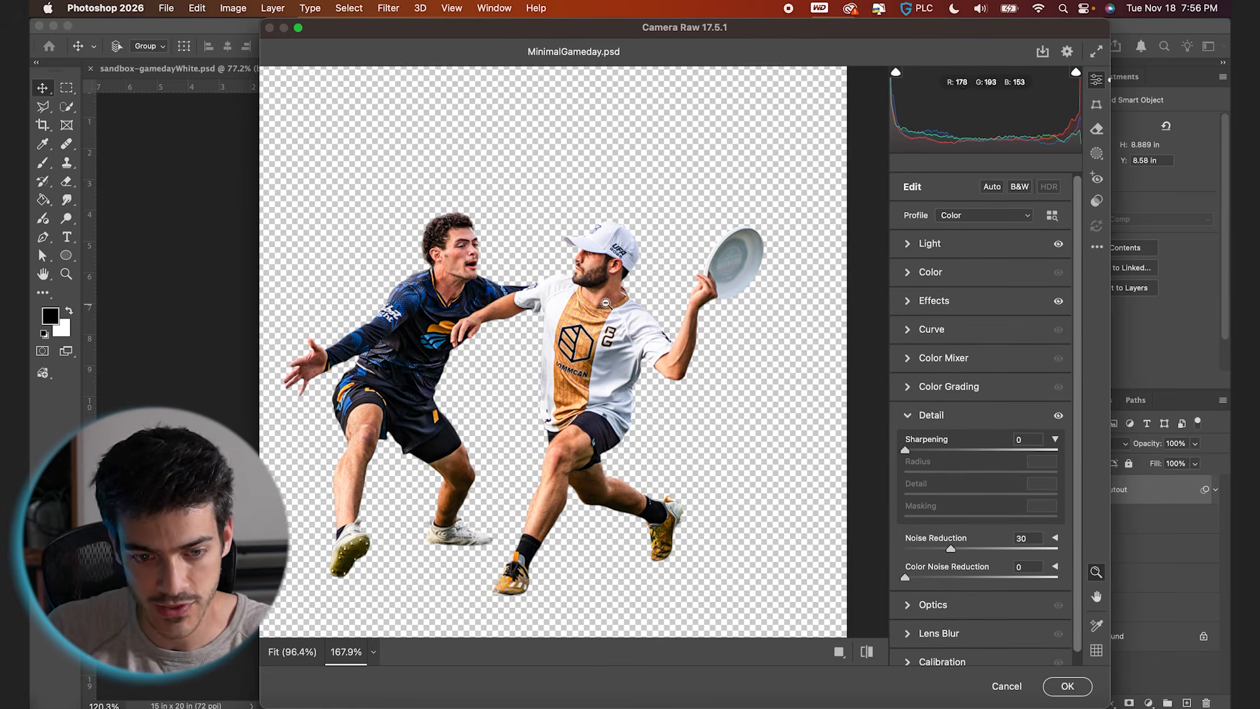
scroll(617, 315, "up", 5)
scroll(600, 286, "down", 5)
scroll(600, 285, "up", 2)
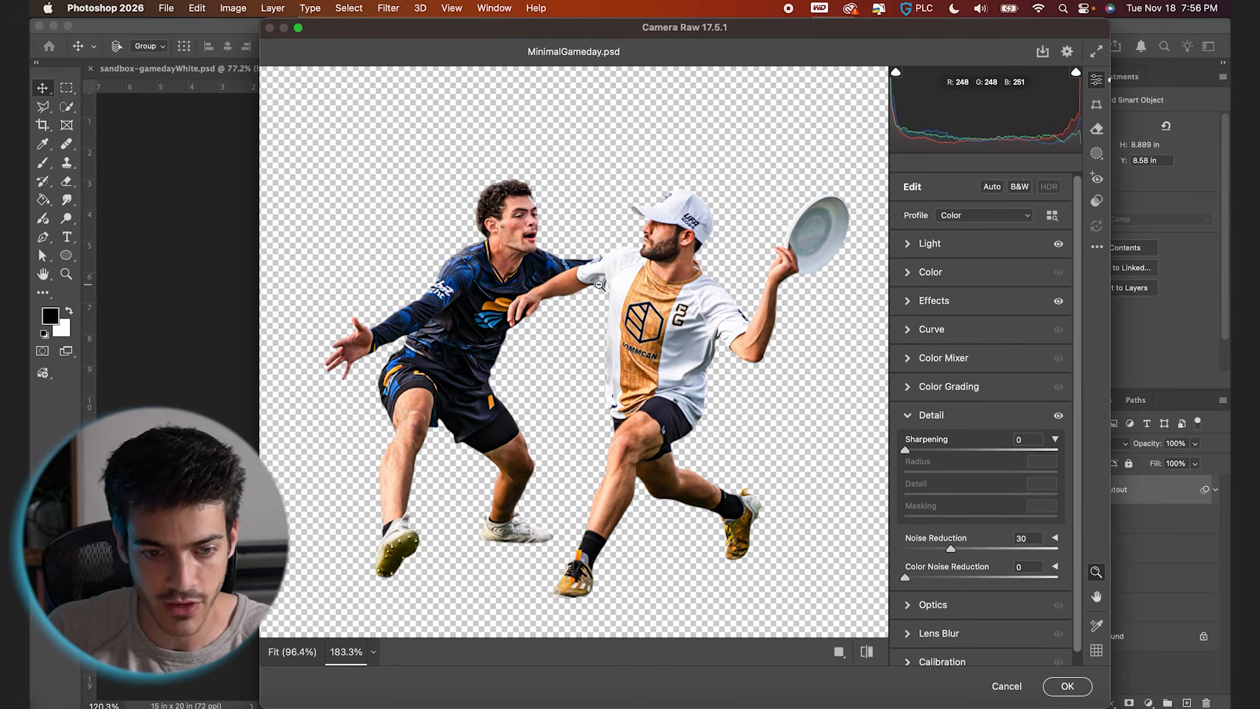
left_click(1064, 688)
Group the playerCutout layer with shadow Layers 1 to 4 and name the group Cutout
left_click(1103, 560)
left_click(1112, 648)
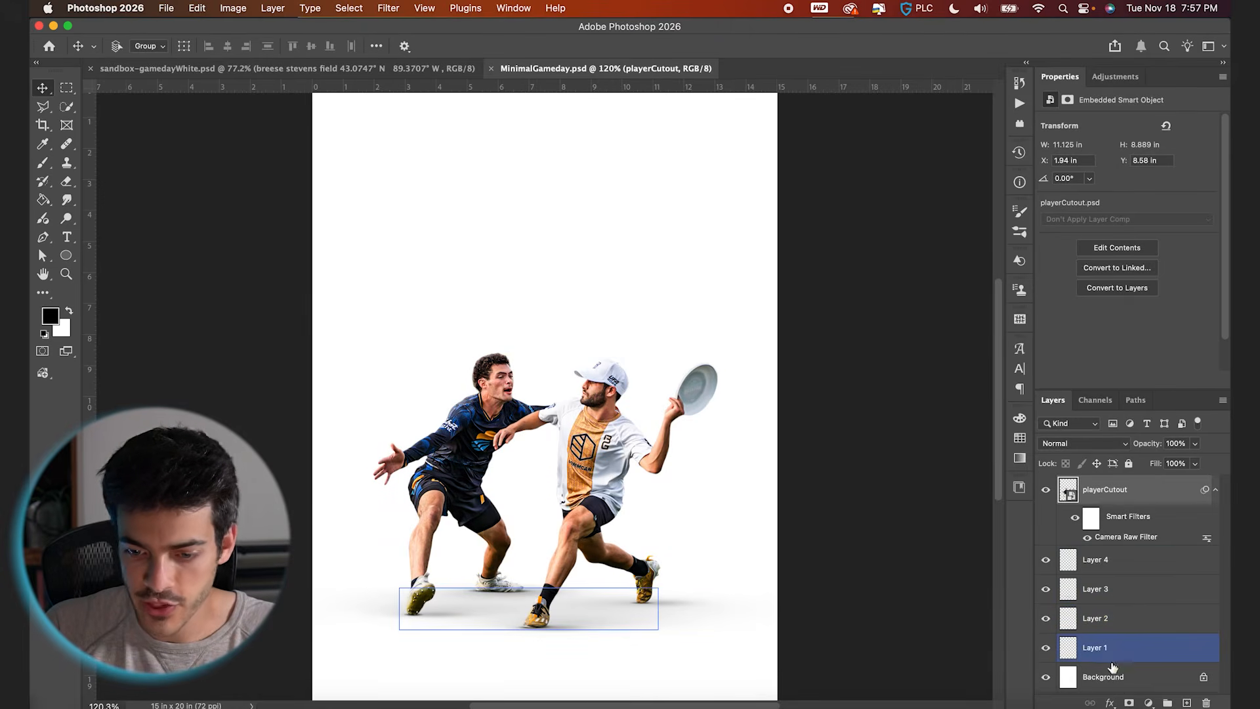
left_click(1116, 656, "shift")
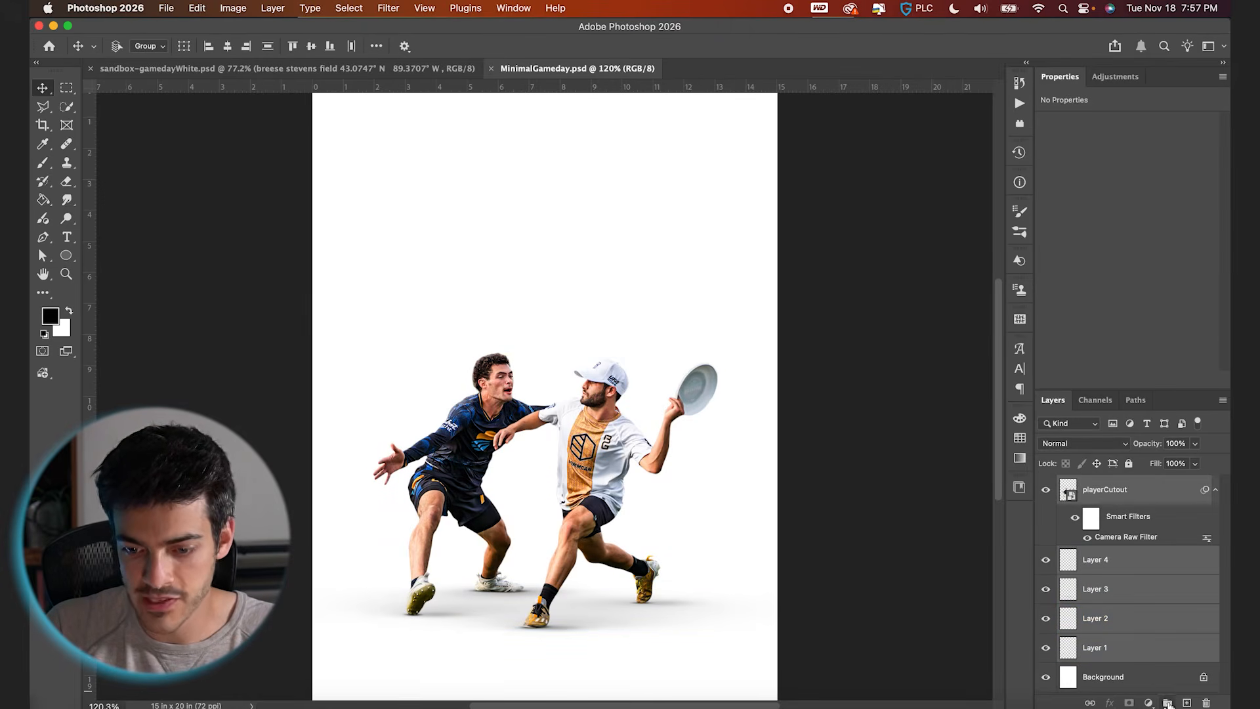
left_click(1168, 703)
type("Cutout")
key("Return")
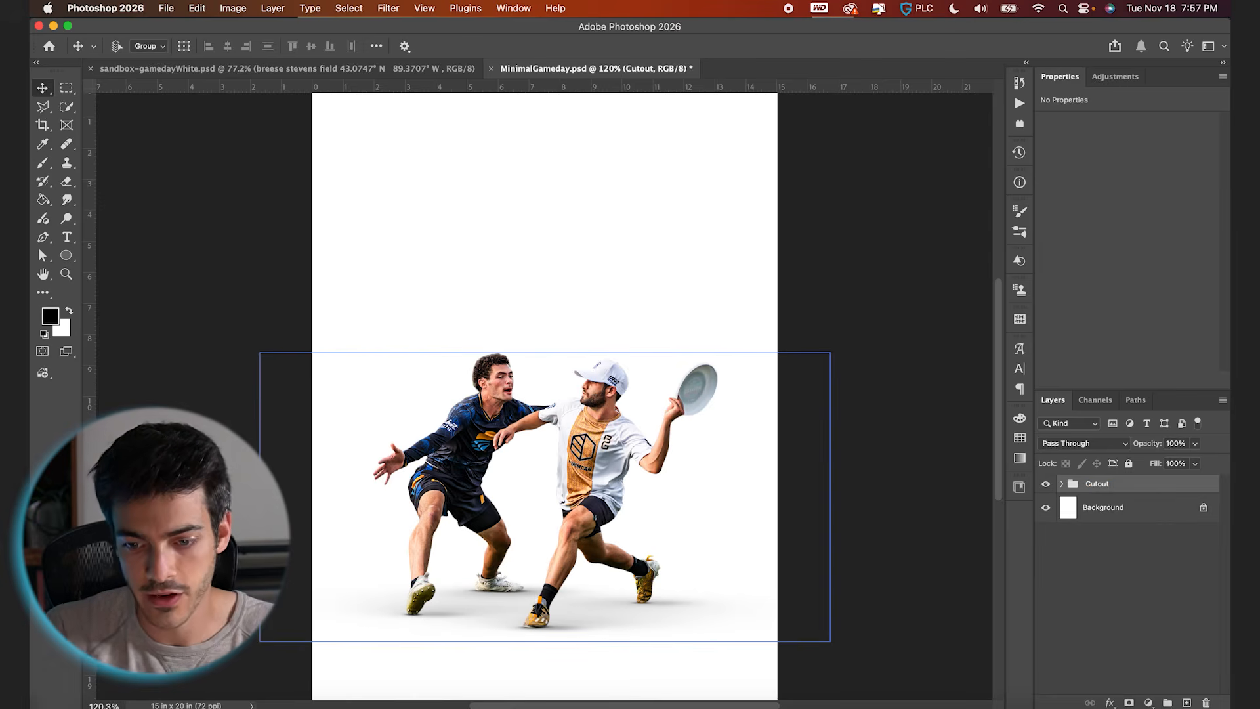
Add a white Inner Glow to playerCutout inside the Cutout group, using Overlay mode, 100% opacity and 16 px size
left_click(1062, 484)
left_click(1079, 509)
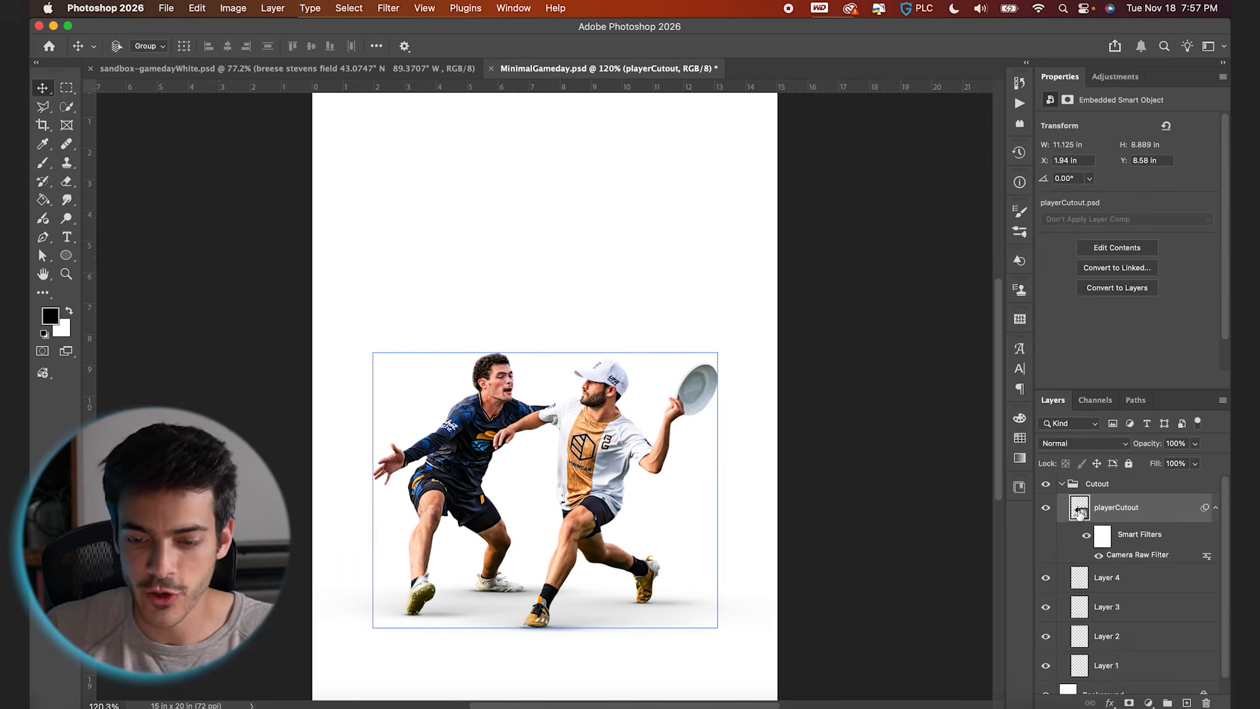
left_click(1110, 702)
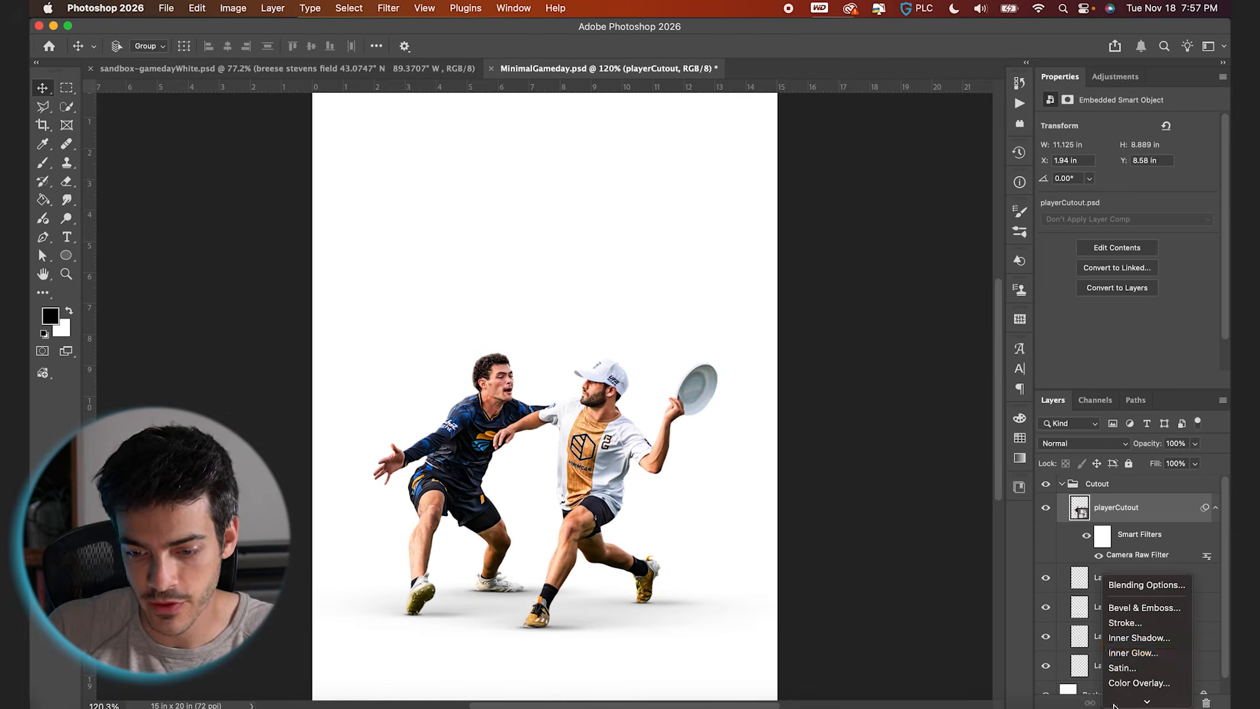
left_click(1134, 638)
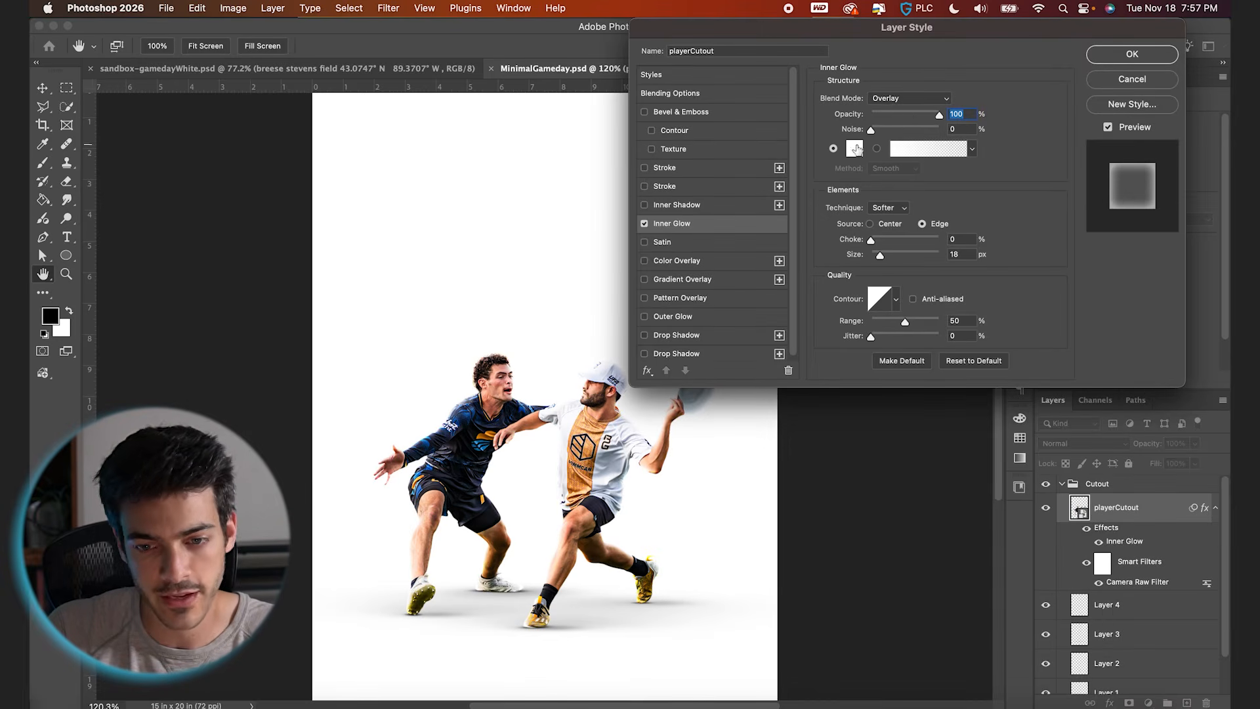
left_click(856, 148)
key("Return")
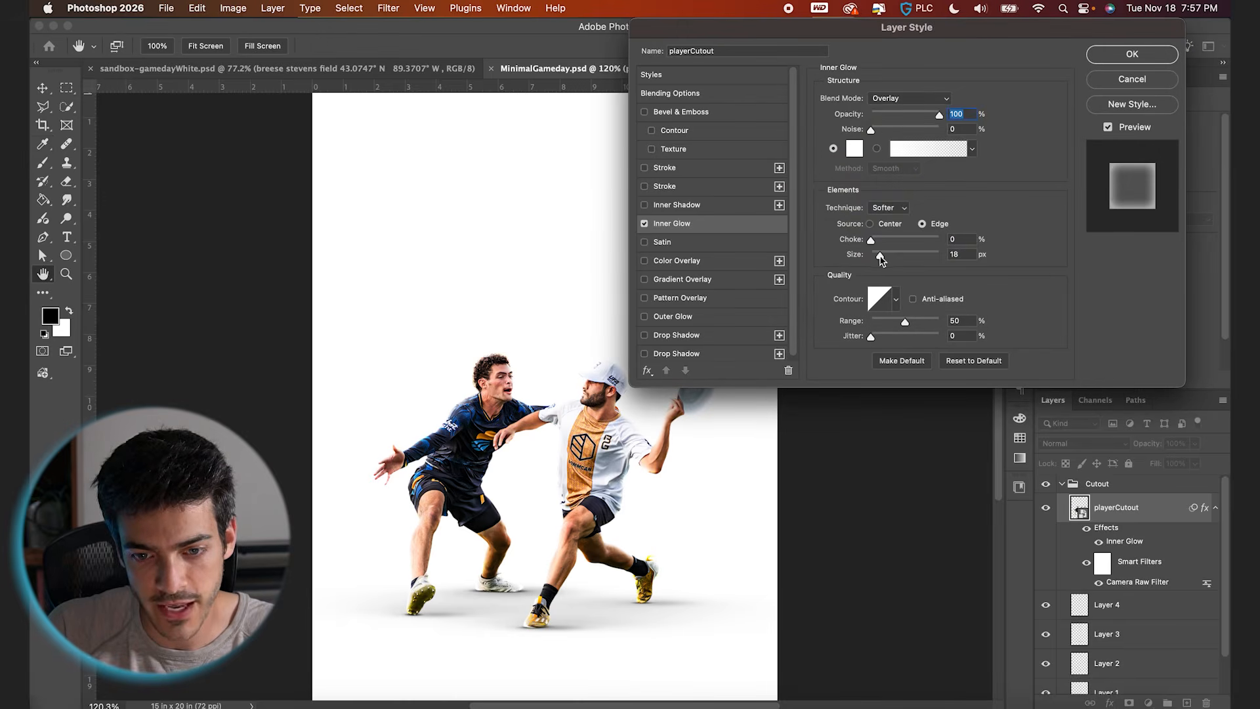
left_click_drag(880, 258, 884, 259)
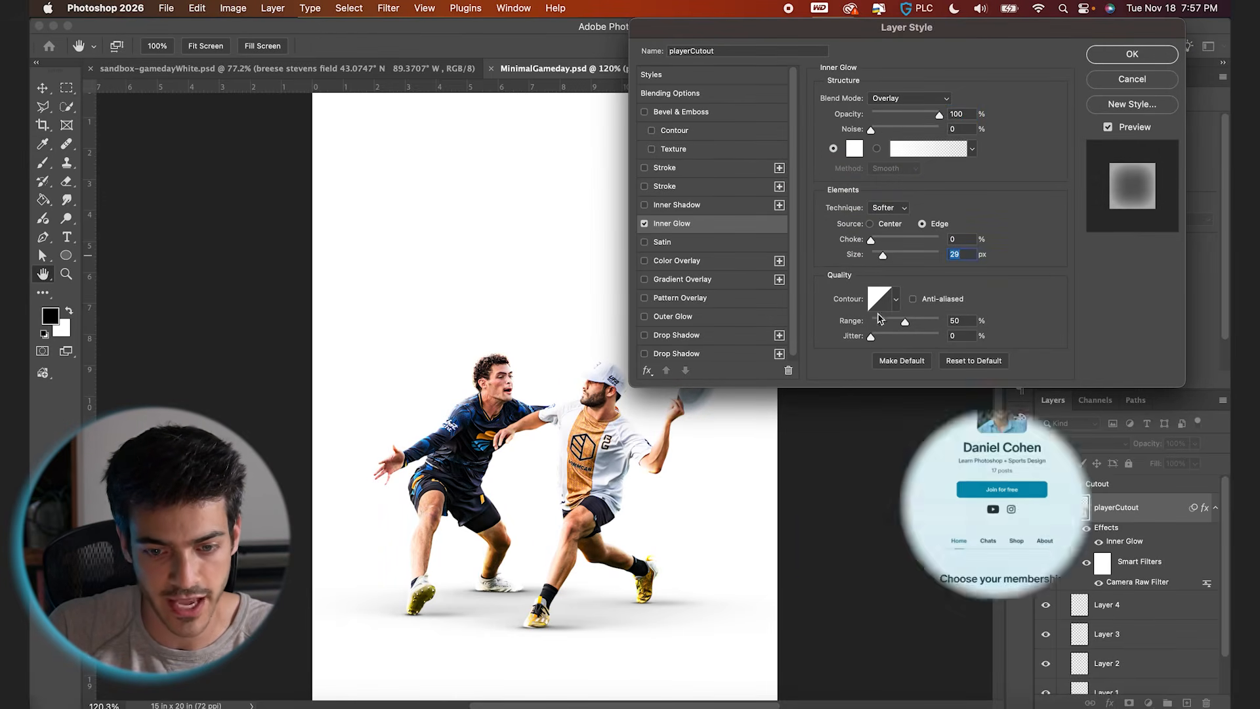
left_click_drag(883, 258, 881, 258)
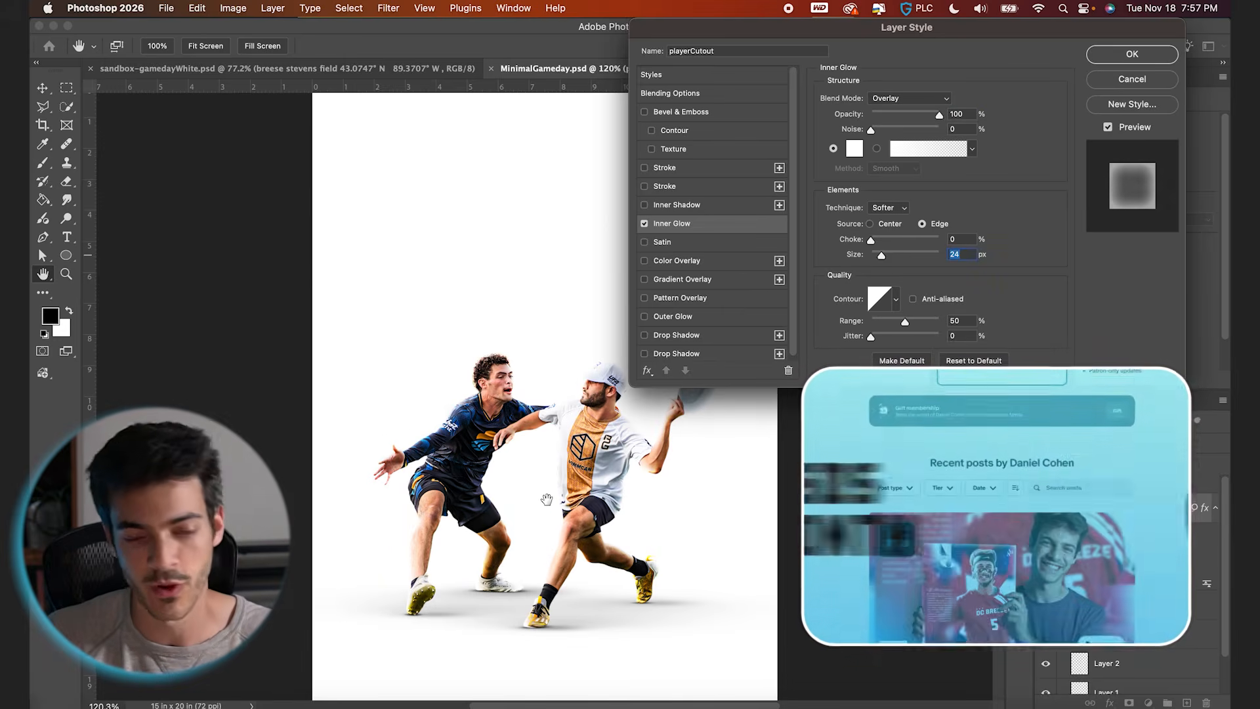
left_click_drag(882, 256, 880, 256)
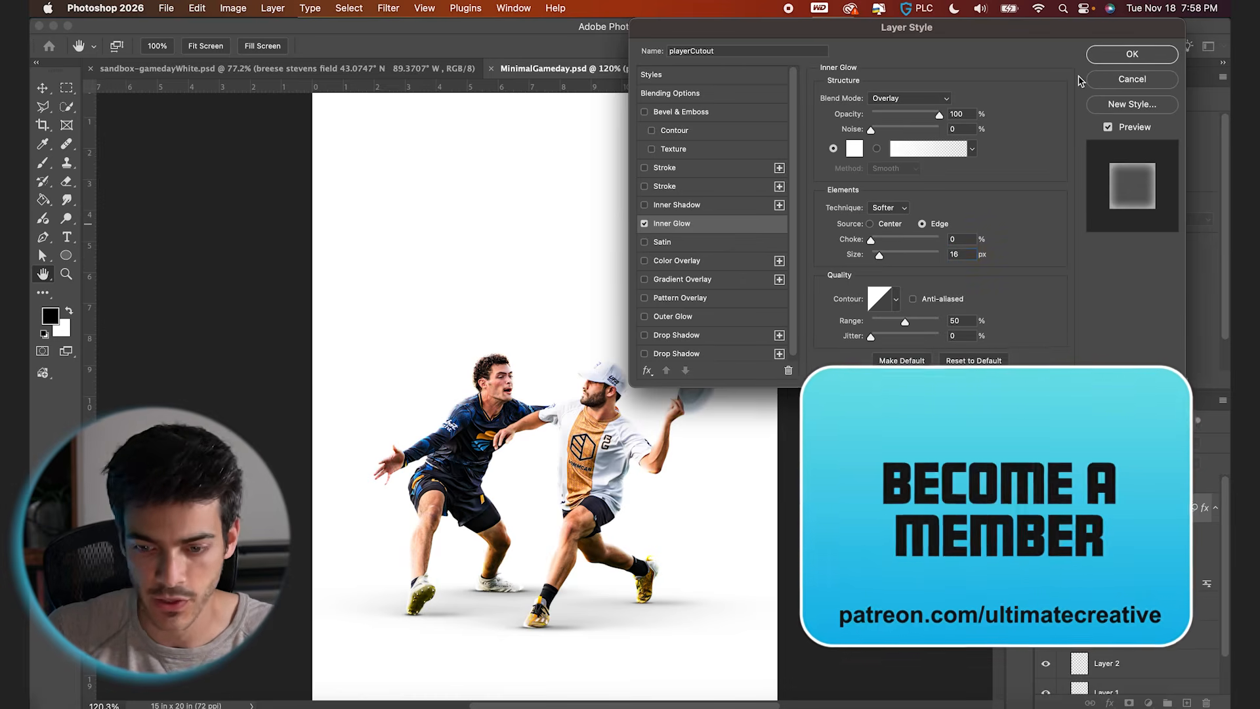
left_click(1119, 54)
Add a Hue/Saturation adjustment layer above playerCutout and clip it to that layer
left_click(1150, 704)
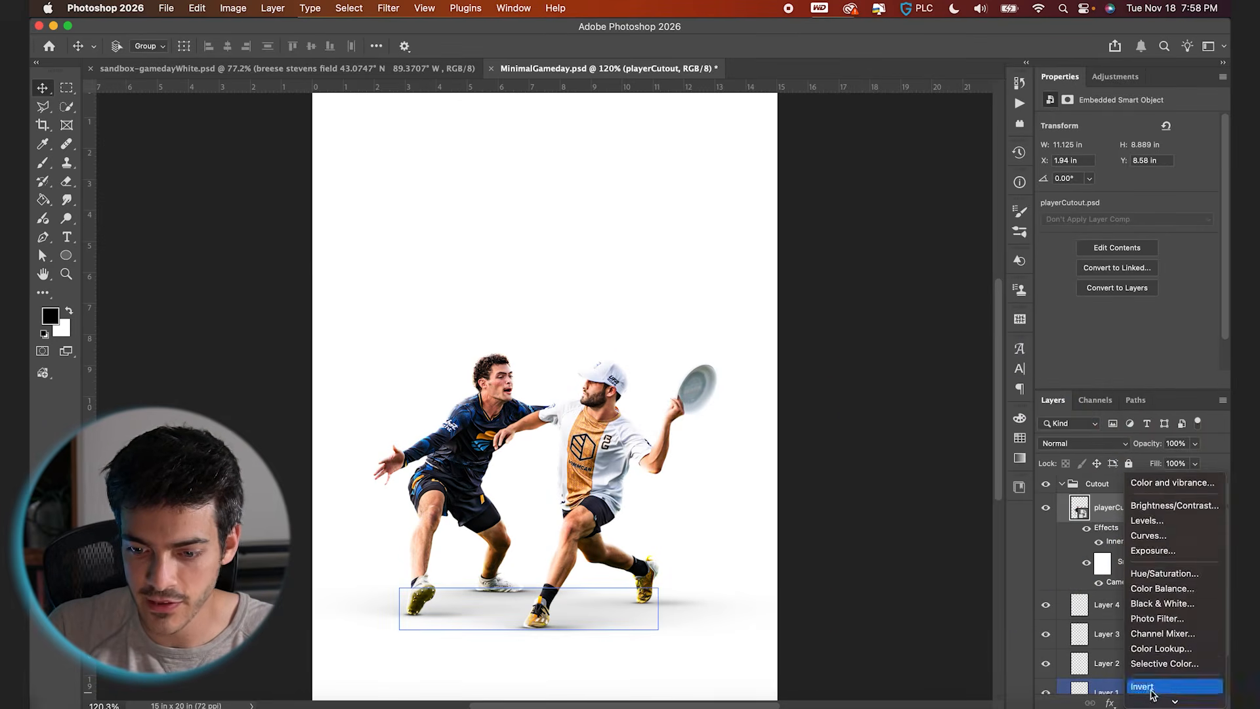
left_click(1166, 488)
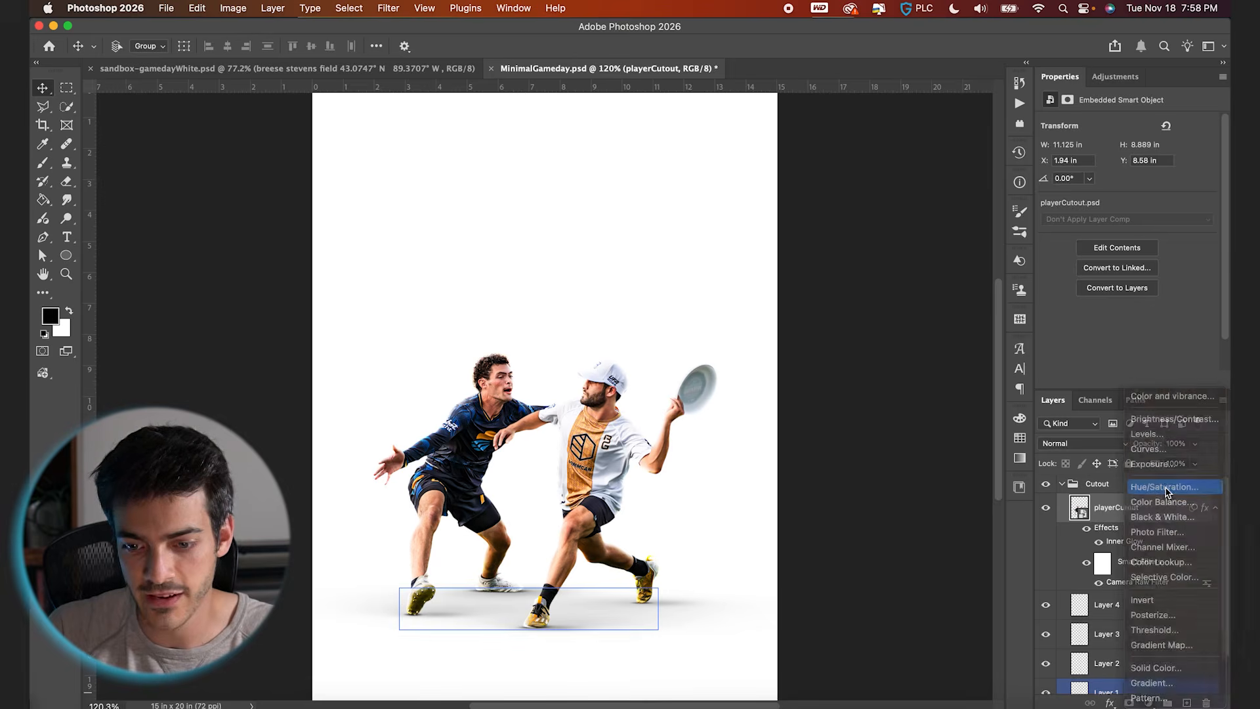
left_click(1082, 509)
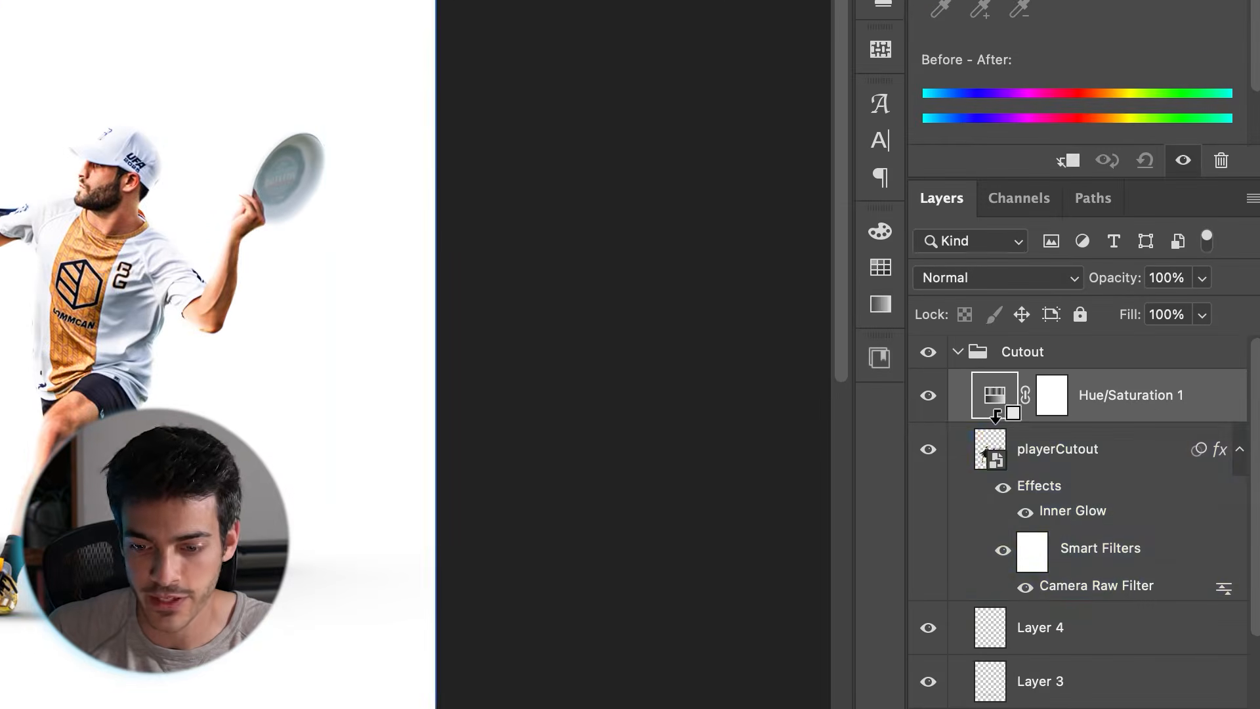
left_click(995, 416, "alt")
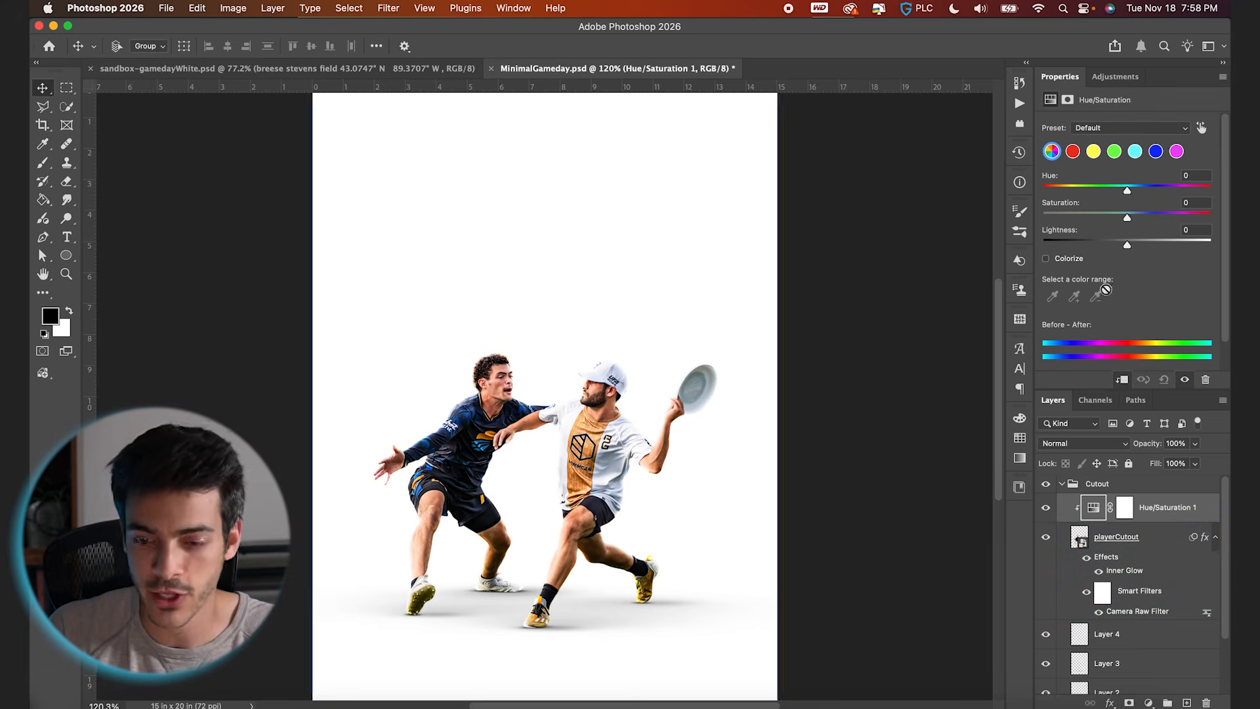
Set the Blues saturation to -100 in the clipped Hue/Saturation adjustment and test different Magentas saturation on the players
scroll(598, 359, "up", 2)
scroll(598, 359, "down", 2)
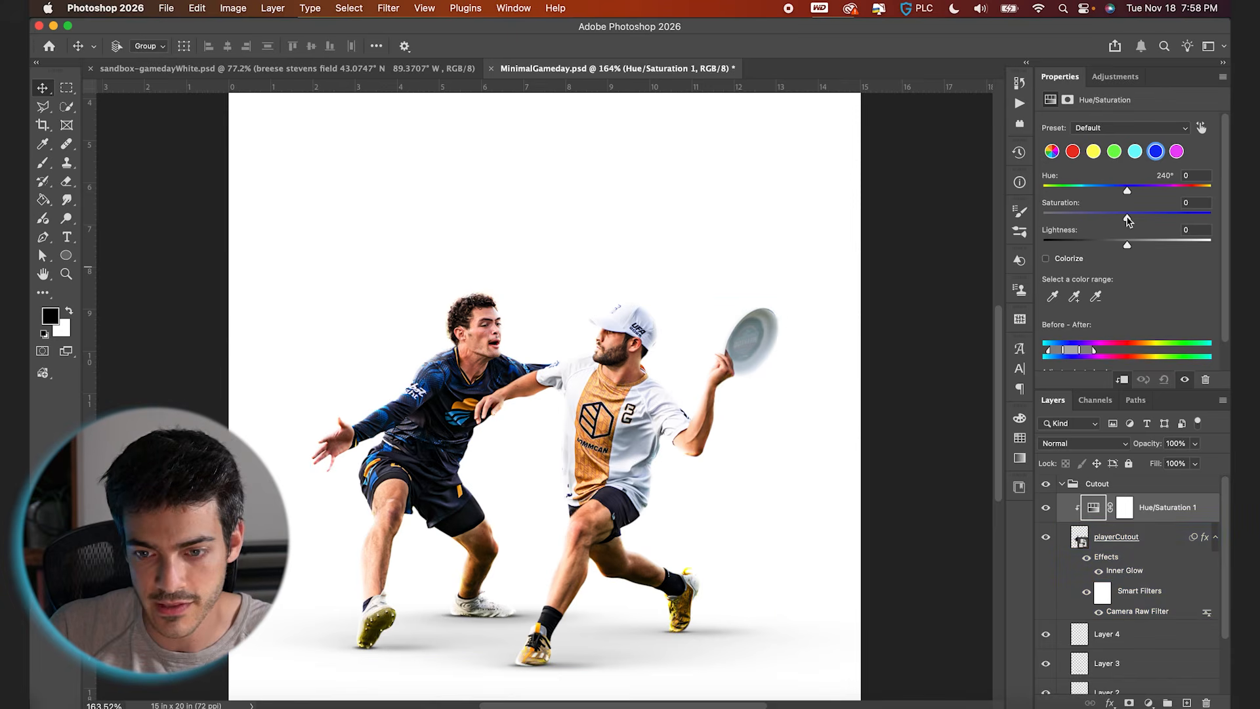
left_click_drag(1127, 218, 1011, 220)
left_click_drag(1128, 219, 954, 217)
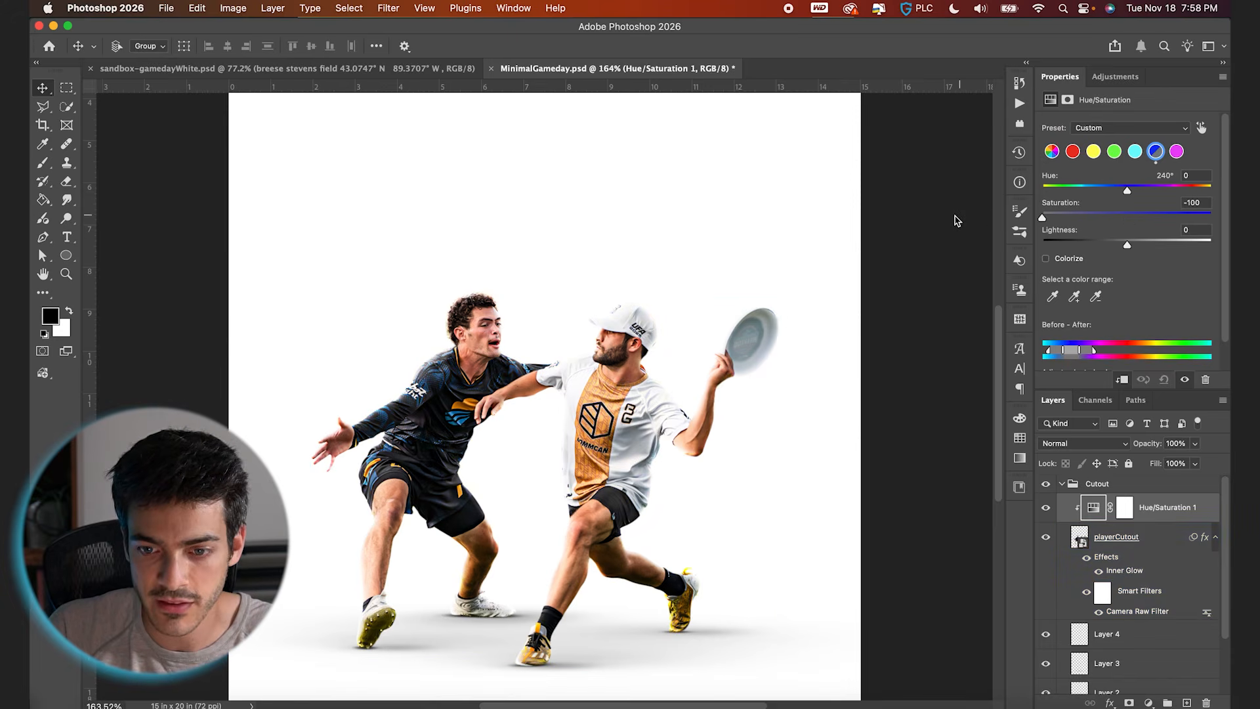
left_click(427, 423)
scroll(426, 423, "up", 1)
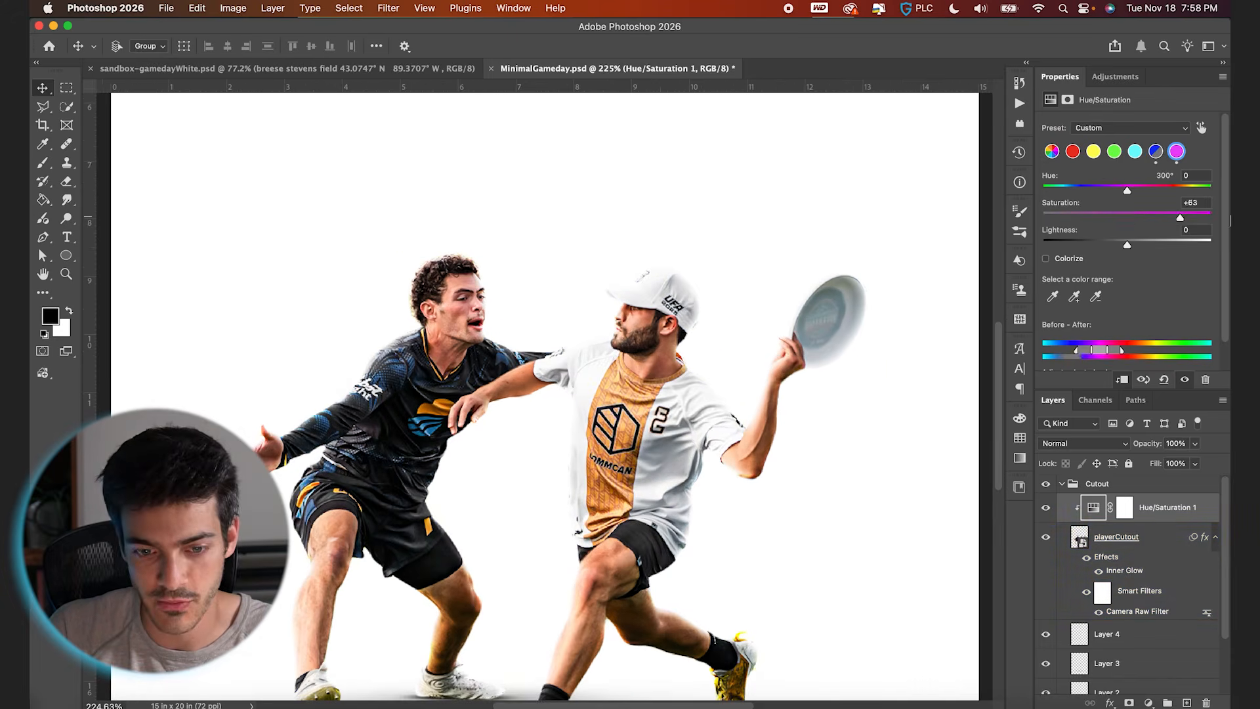
Set the Greens saturation to -100 and try slightly lowering the Yellows saturation
left_click(1115, 152)
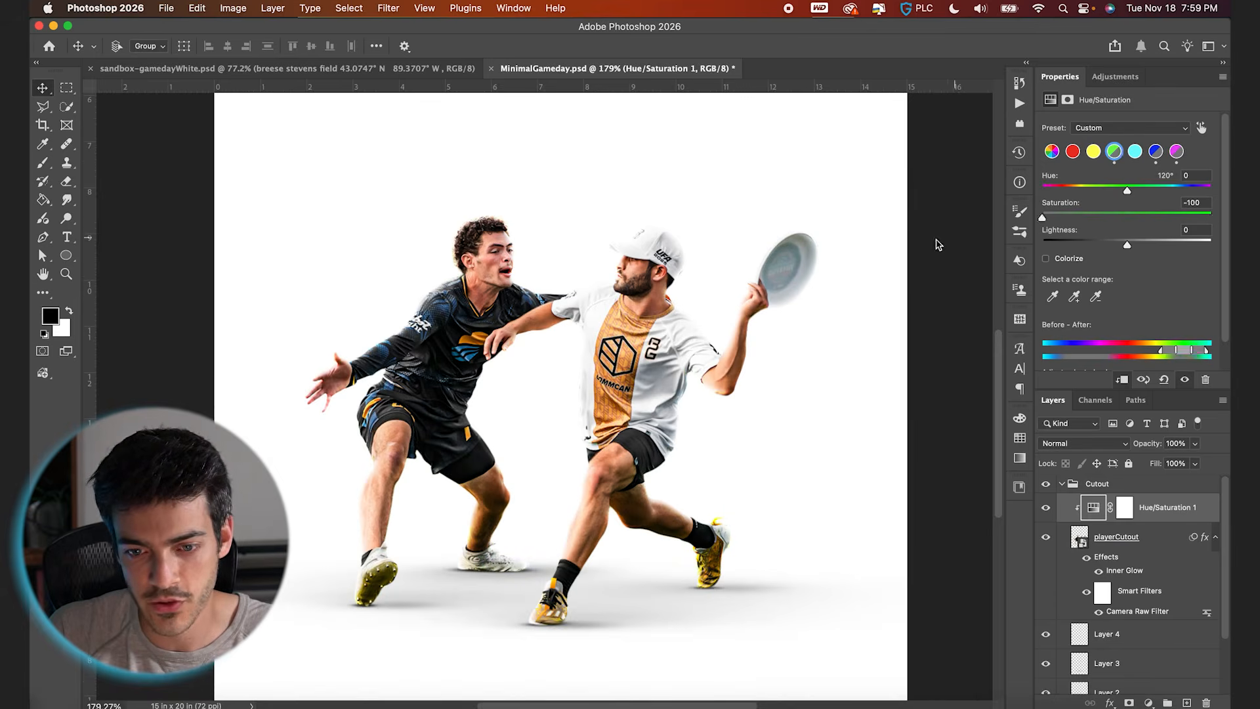
left_click(1094, 152)
mouse_move(1127, 220)
left_mouse_down()
mouse_move(1175, 221)
mouse_move(1122, 221)
left_mouse_up()
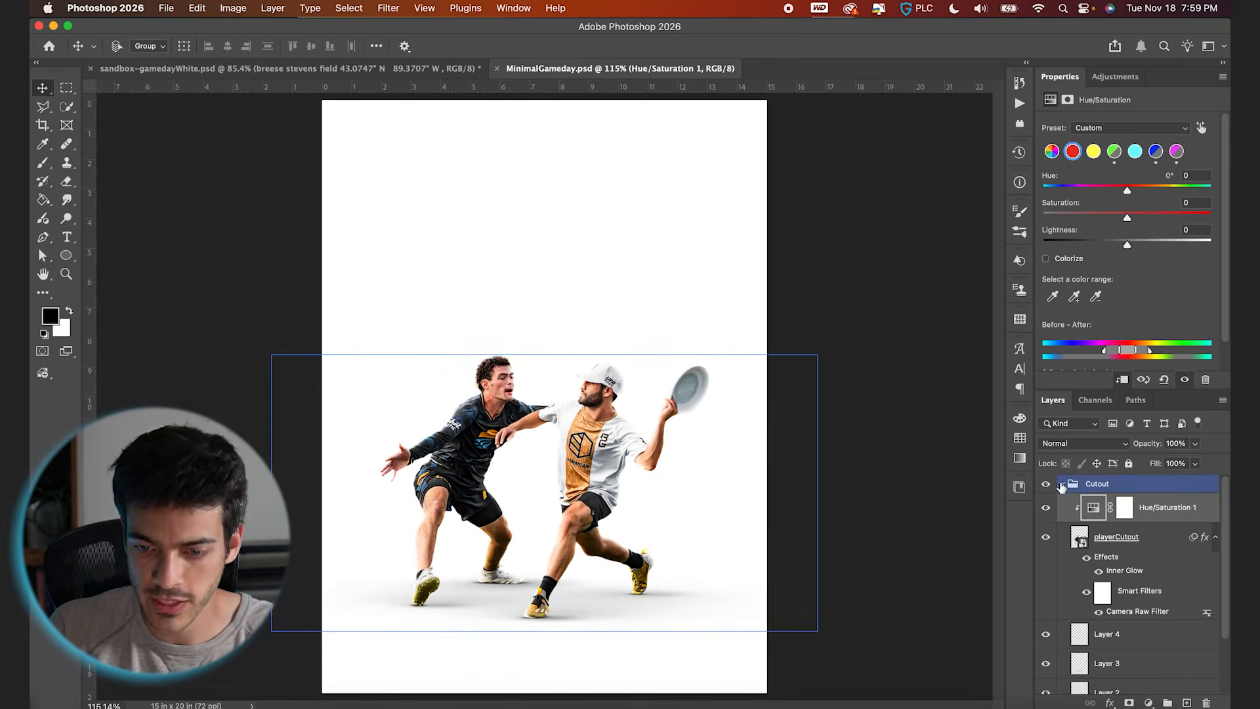
Collapse the Cutout group and unlock the Background layer
left_click(1062, 484)
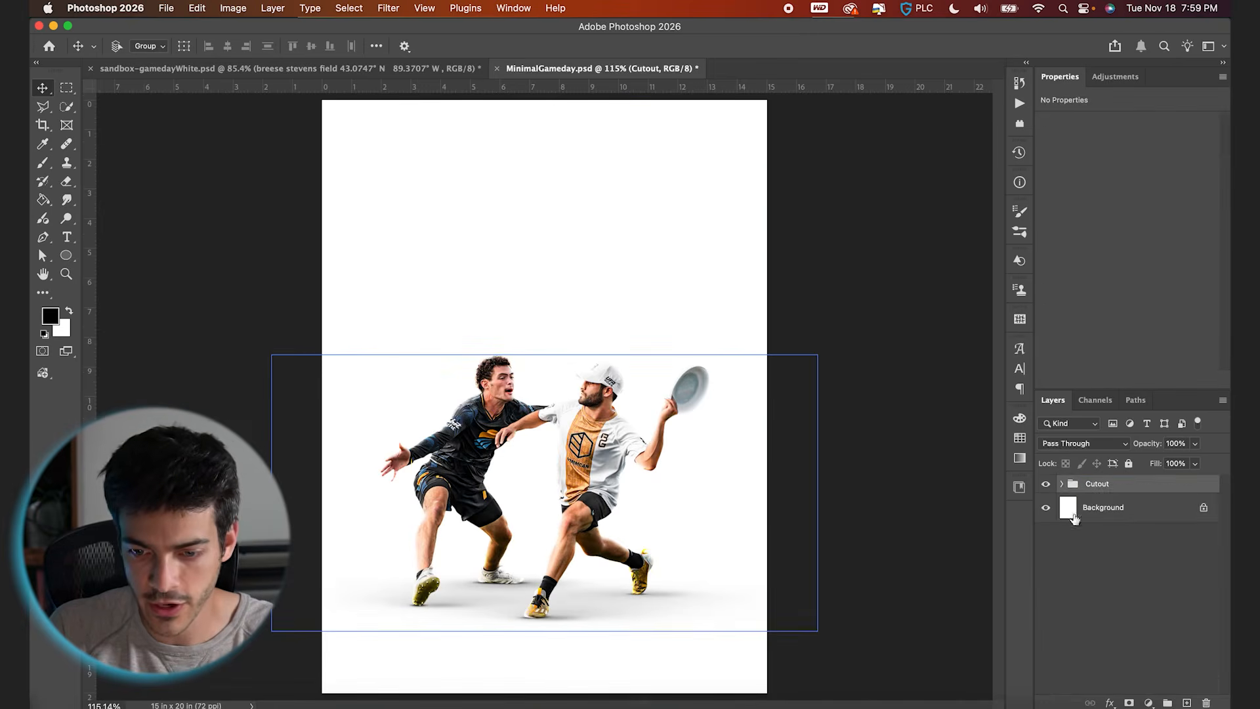
left_click(1081, 512)
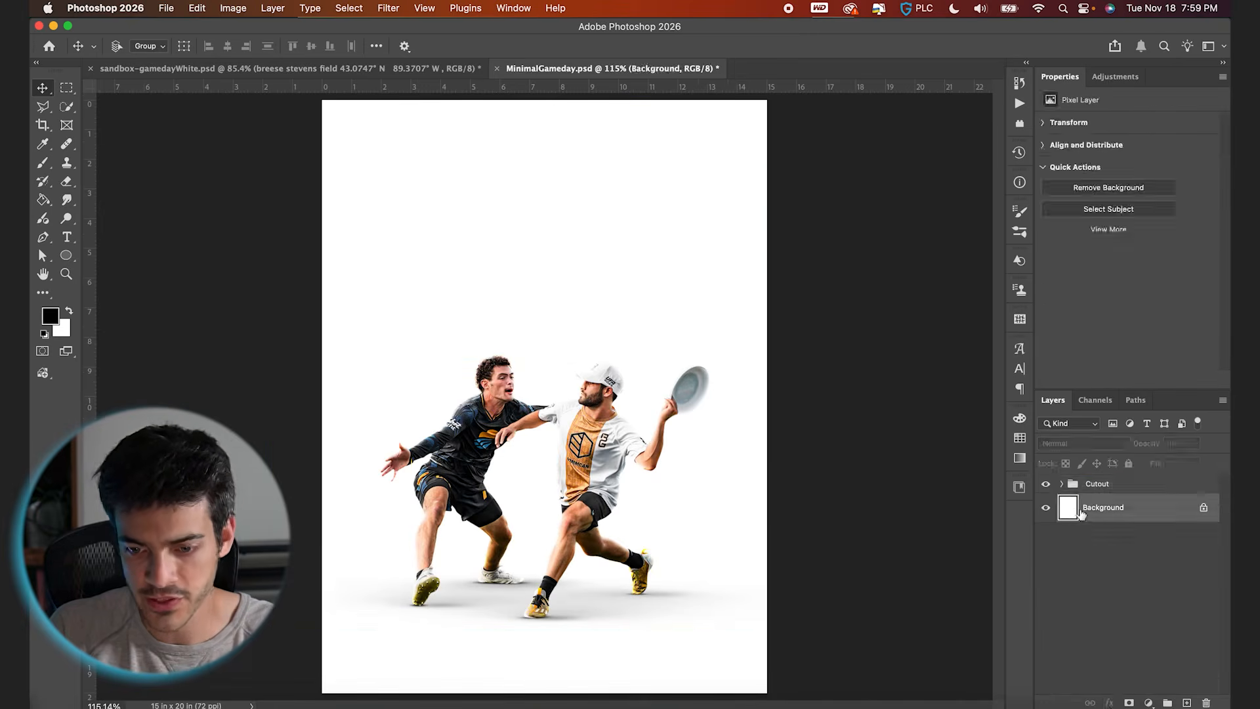
left_click(1204, 511)
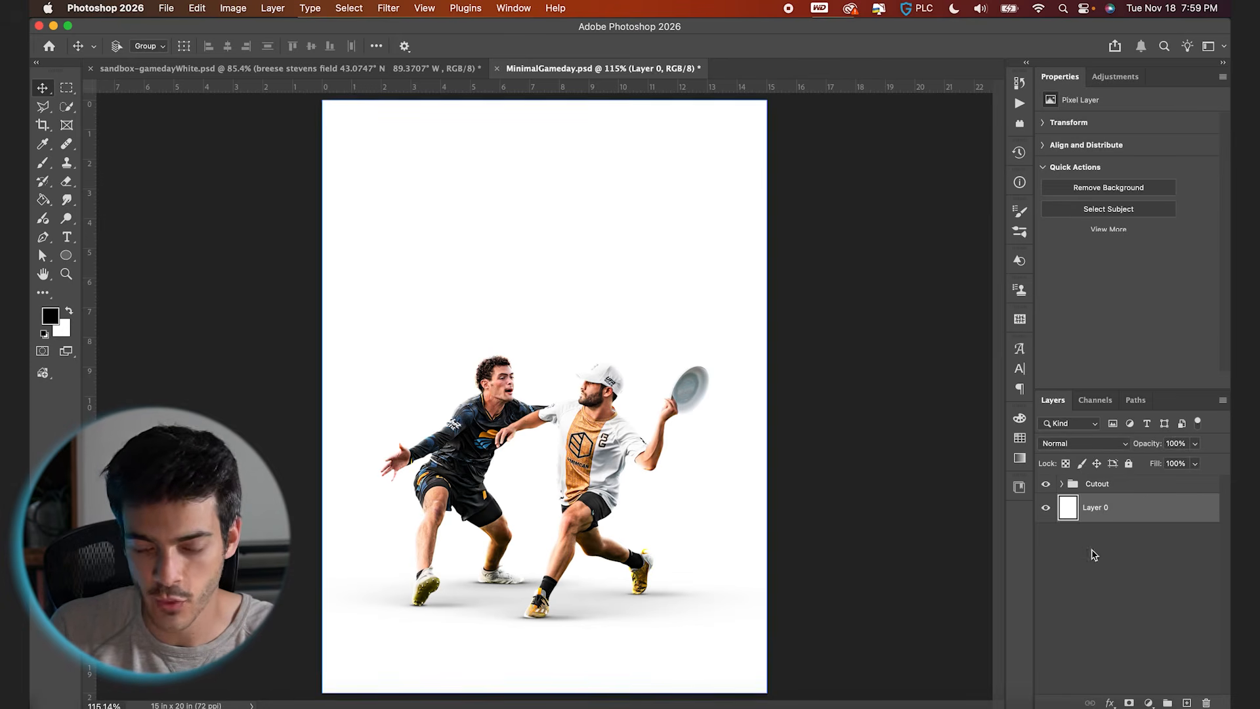
Add a Gradient Overlay to Layer 0 using a light gray #cacaca to white gradient
left_click(1109, 704)
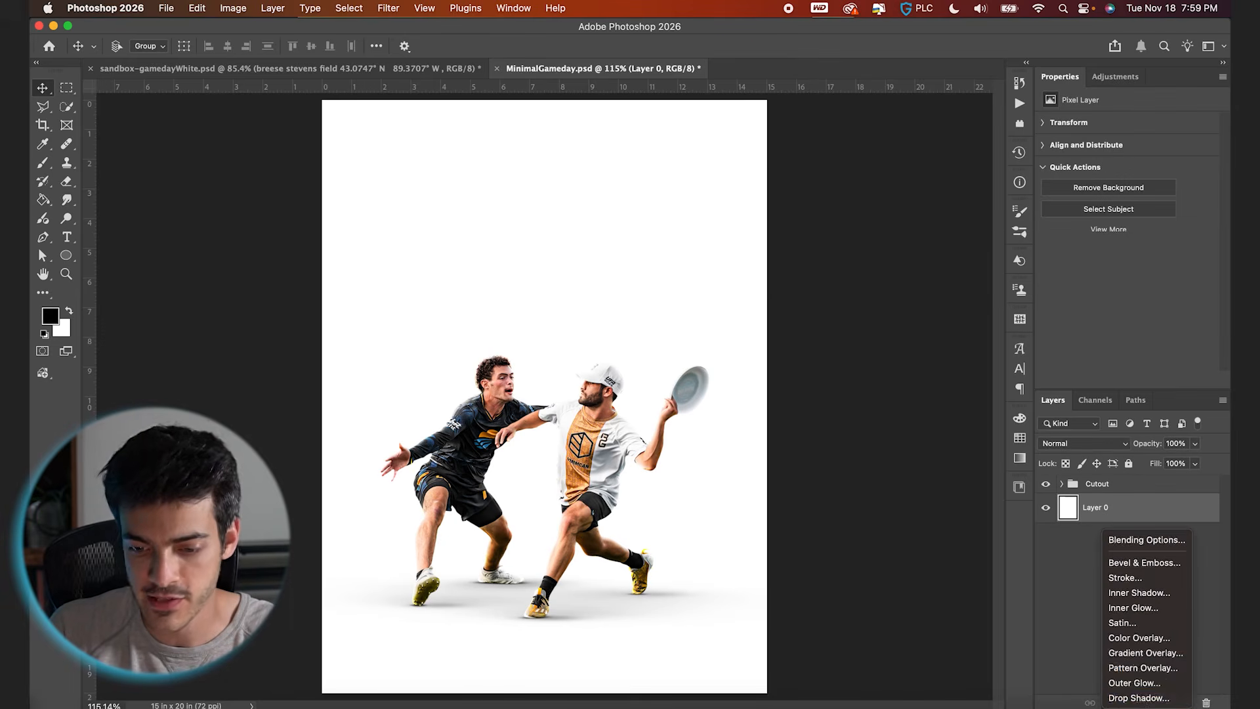
left_click(1134, 658)
left_click(896, 135)
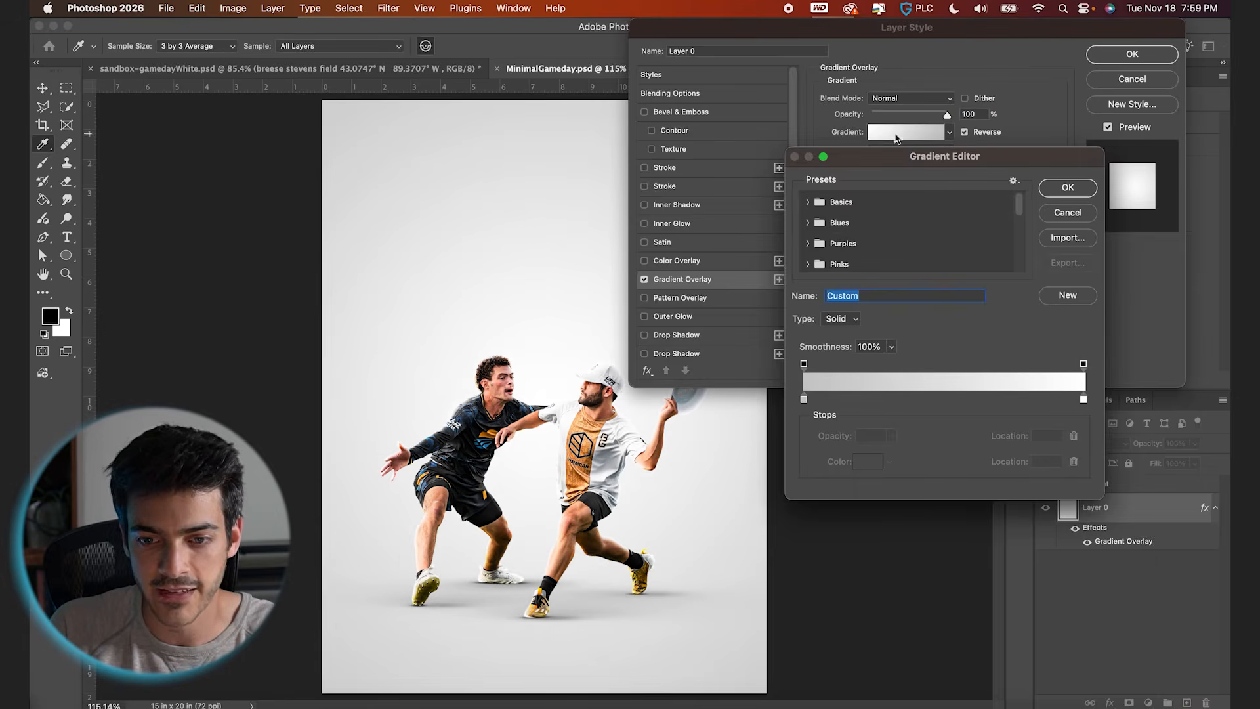
double_click(803, 399)
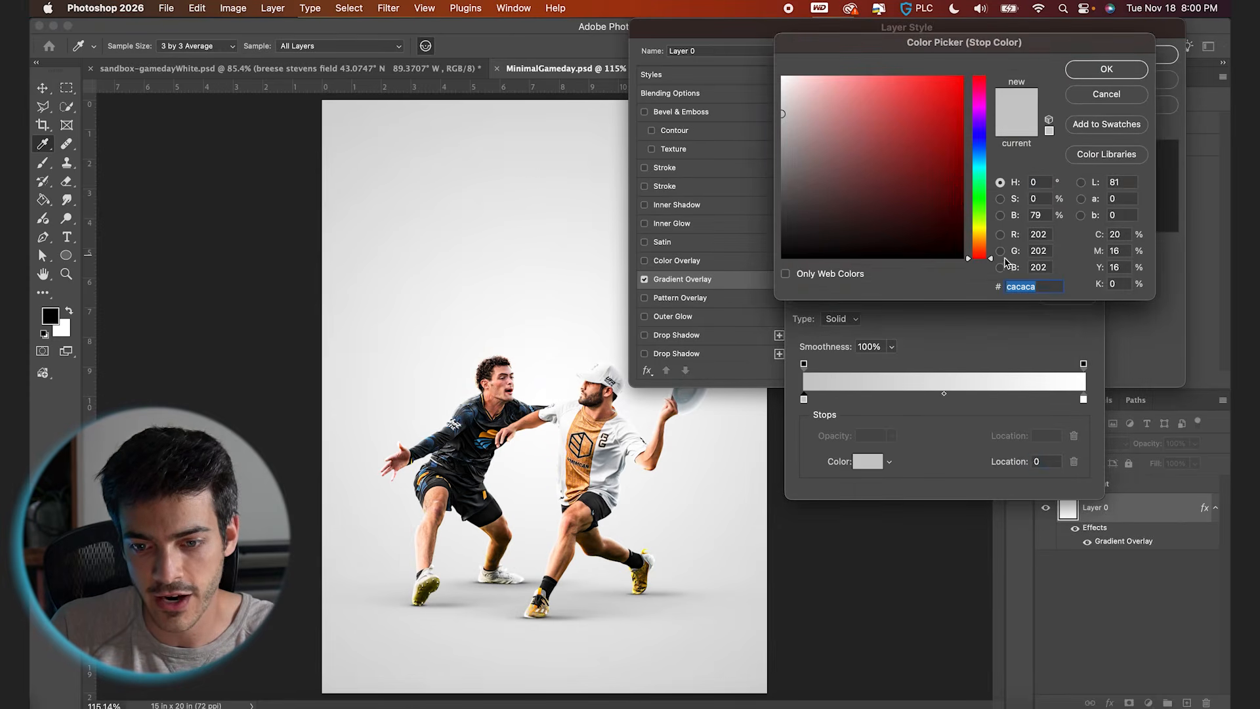
key("Return")
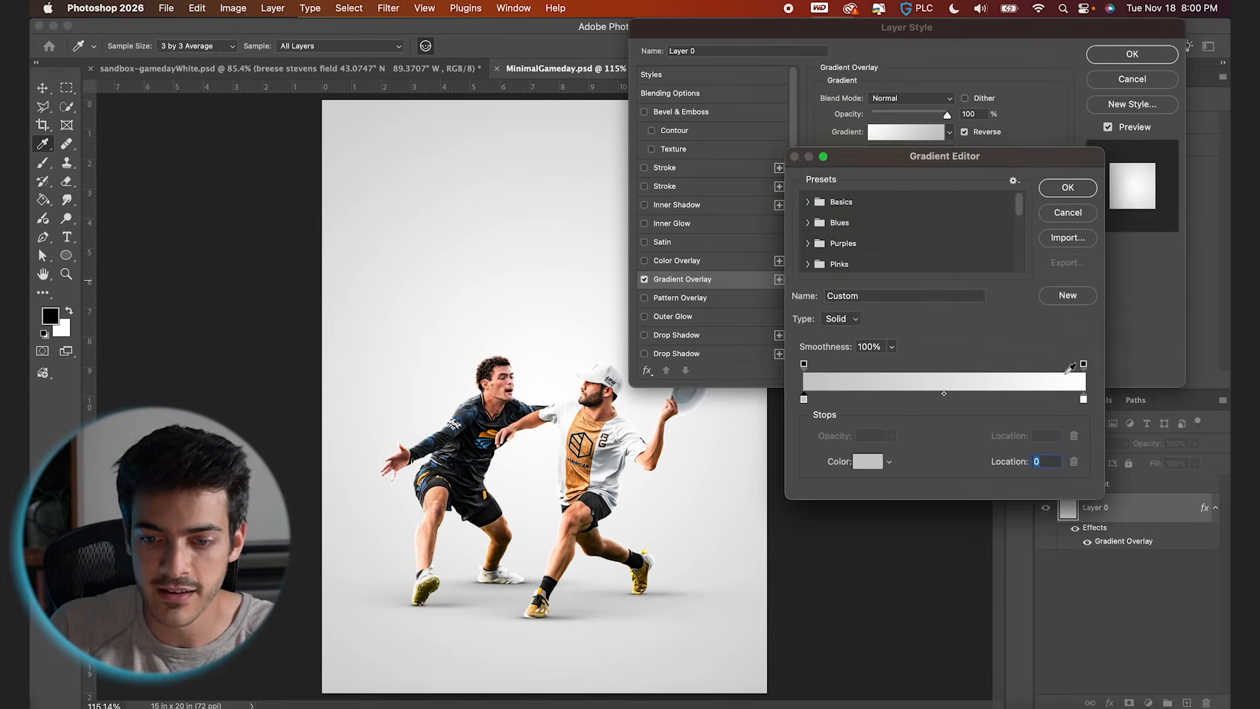
double_click(1083, 399)
key("Return")
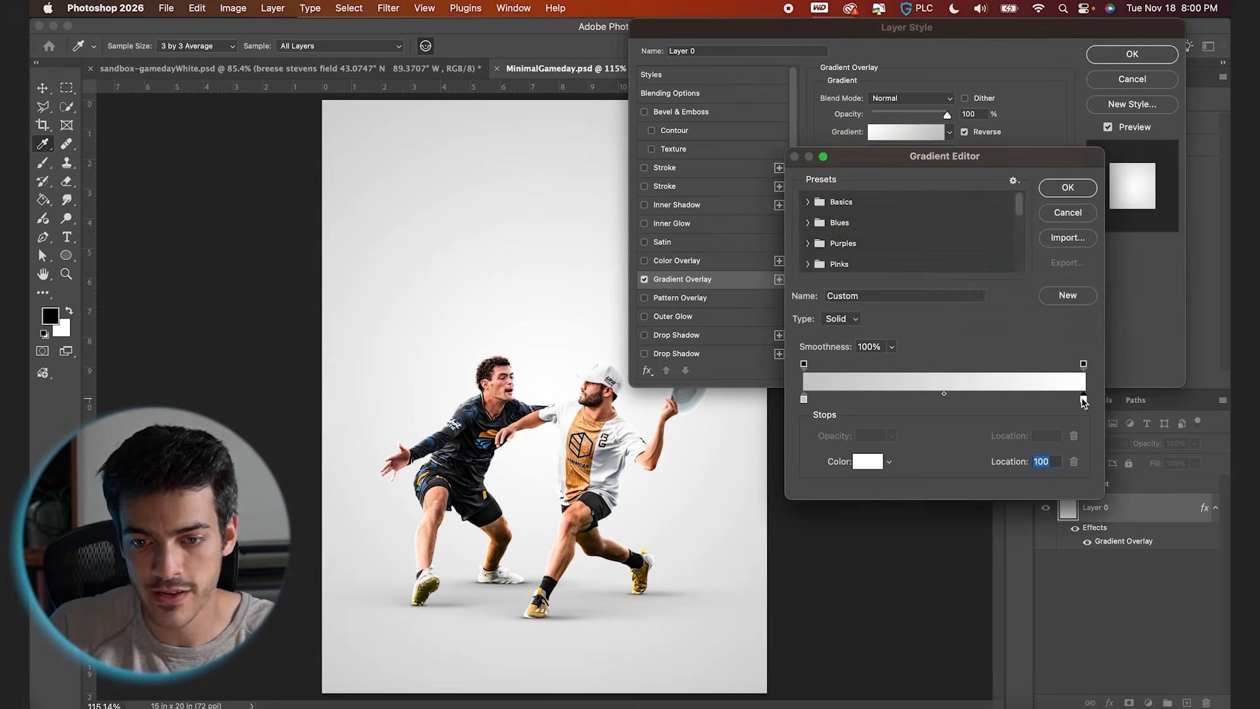
left_click(1078, 193)
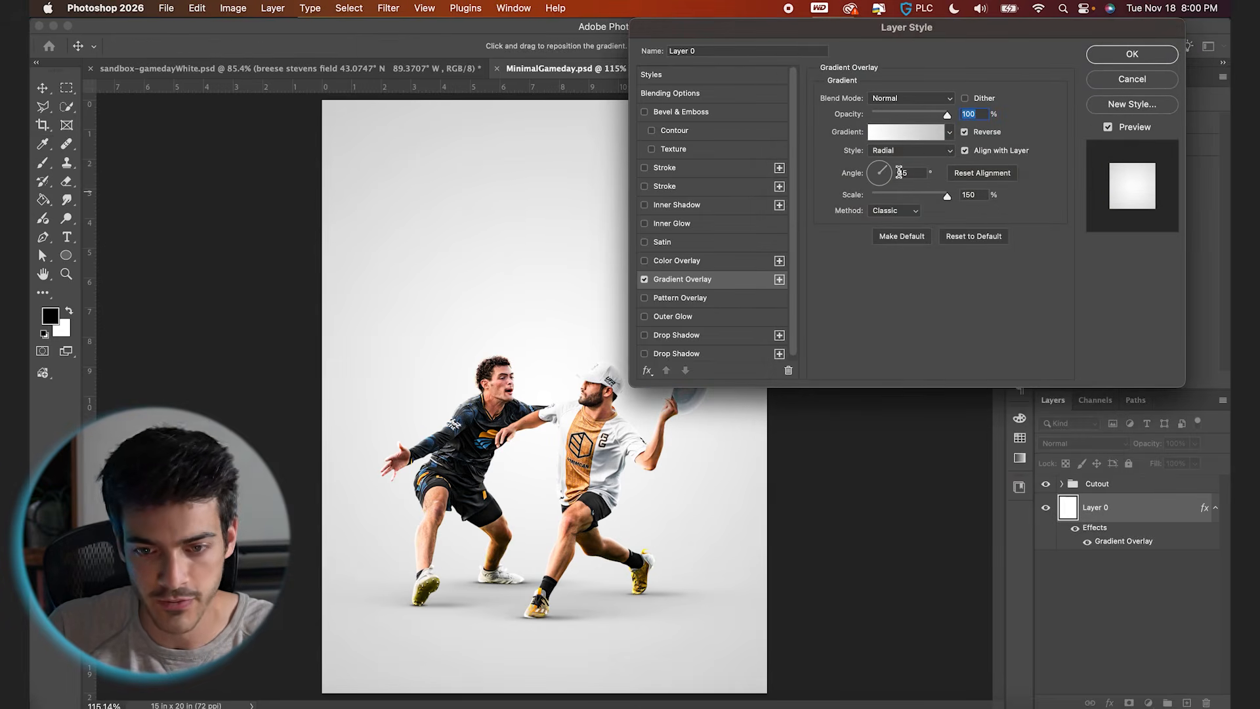
Apply the overlay as a reversed radial gradient with a 45° angle and 150% scale
mouse_move(890, 183)
left_mouse_down()
mouse_move(873, 185)
mouse_move(892, 172)
left_mouse_up()
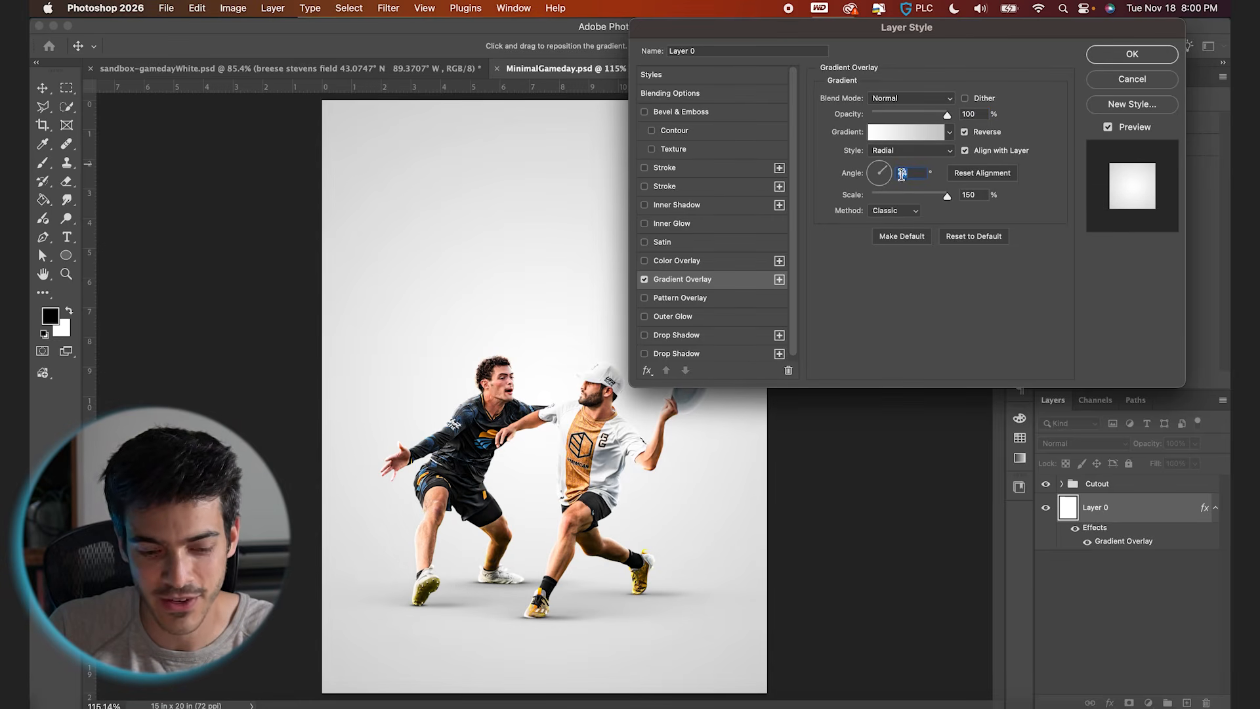
left_click_drag(947, 196, 978, 200)
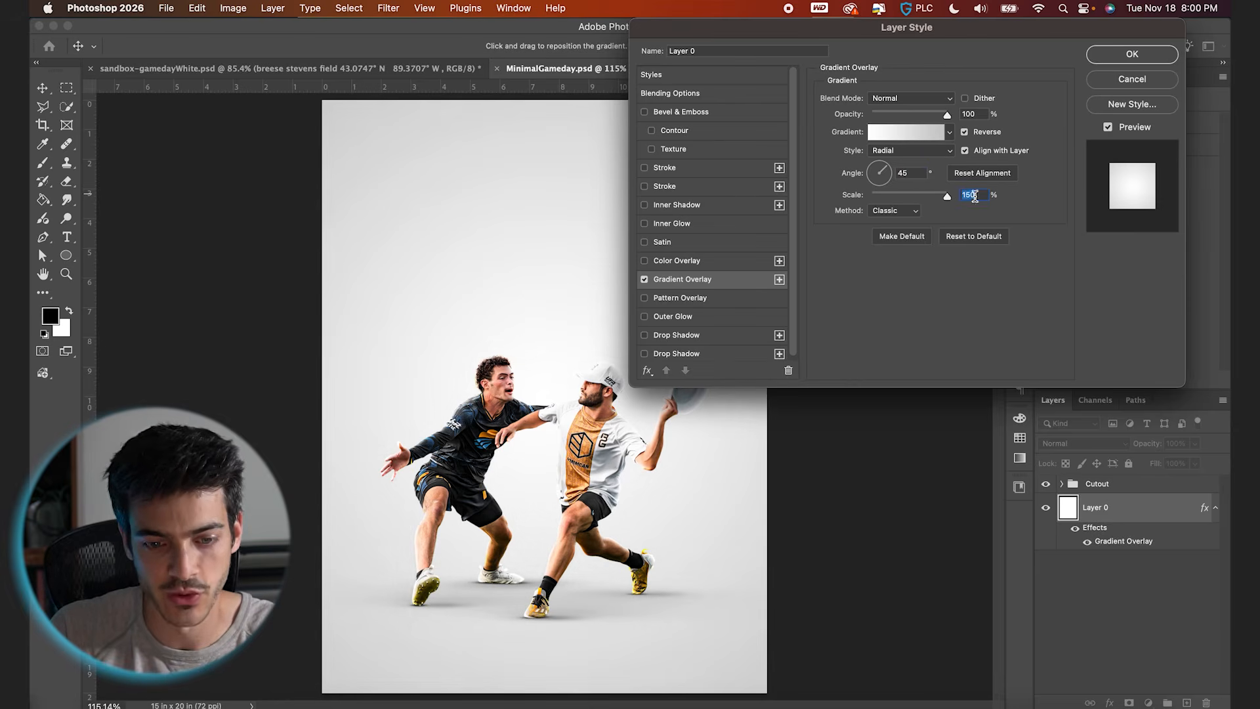
key("Return")
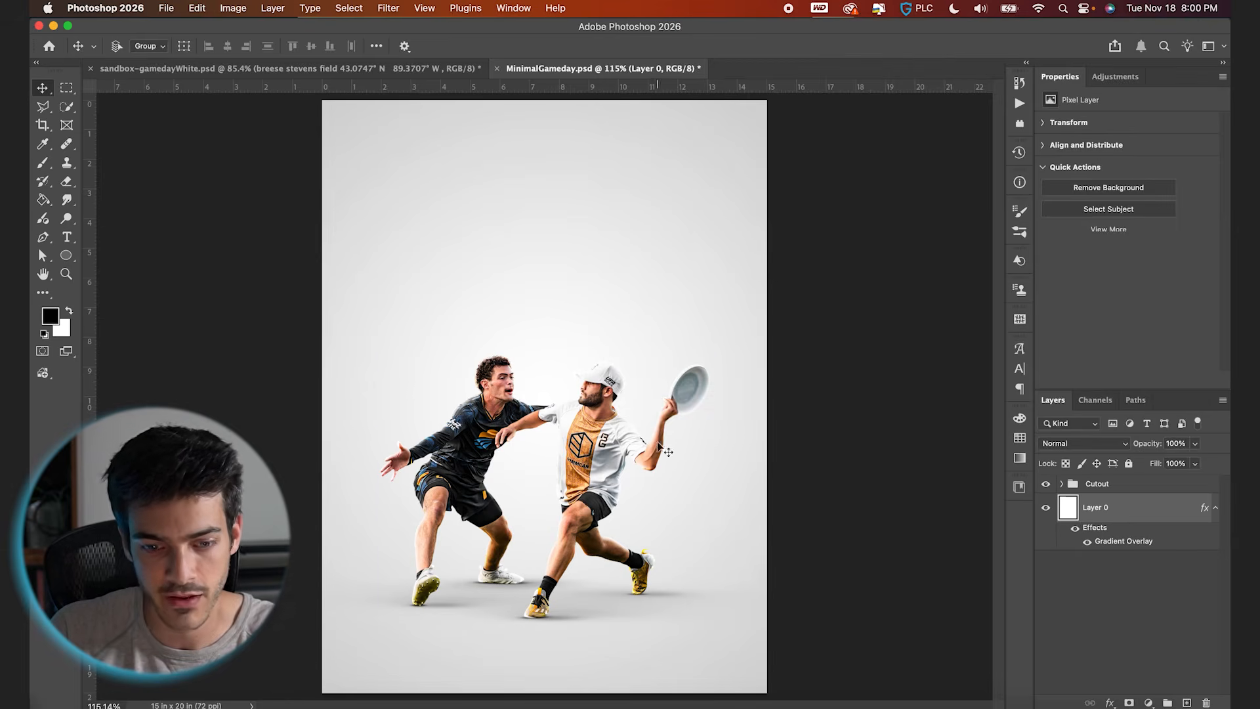
Compare the background with and without its gradient effect, and save the document
left_click(1076, 530)
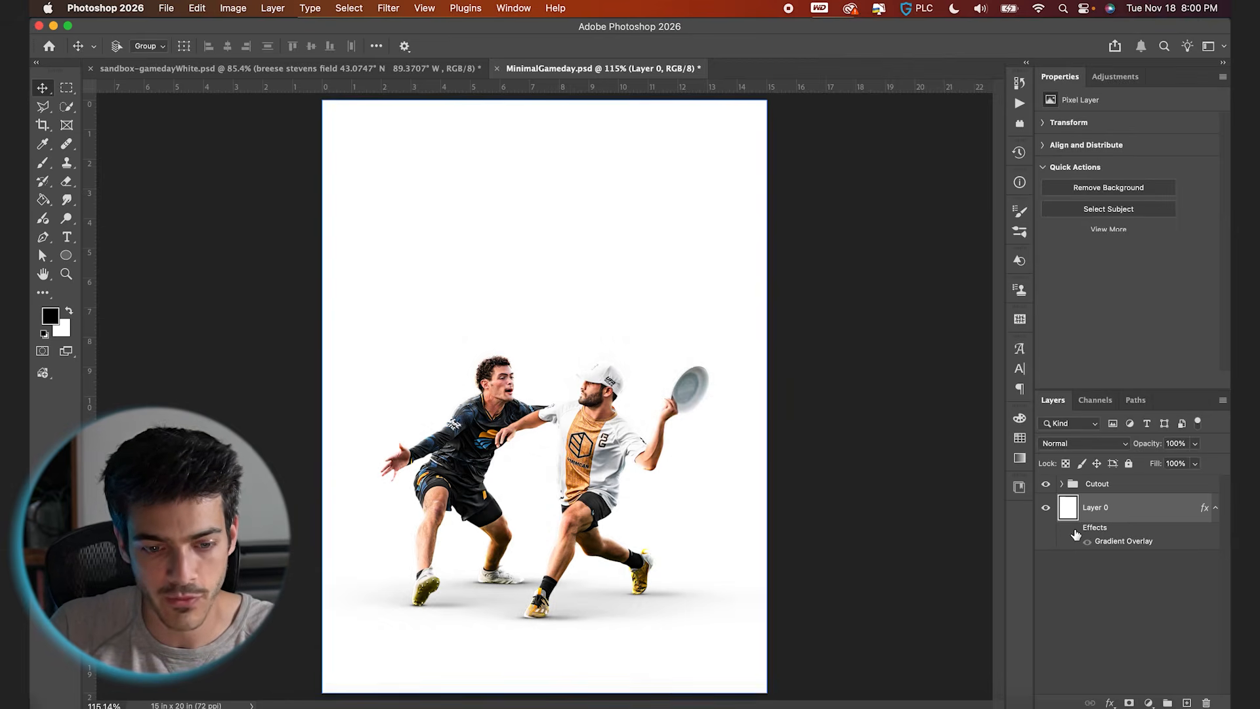
left_click(1076, 531)
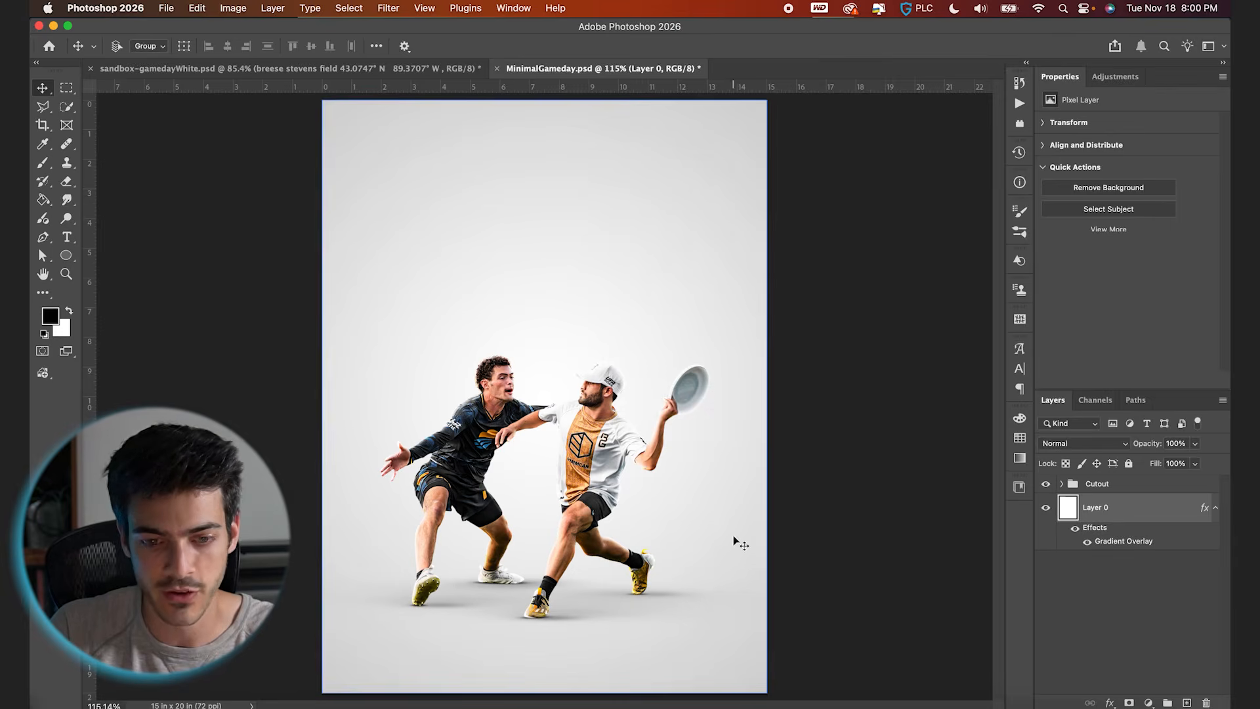
scroll(734, 534, "down", 3)
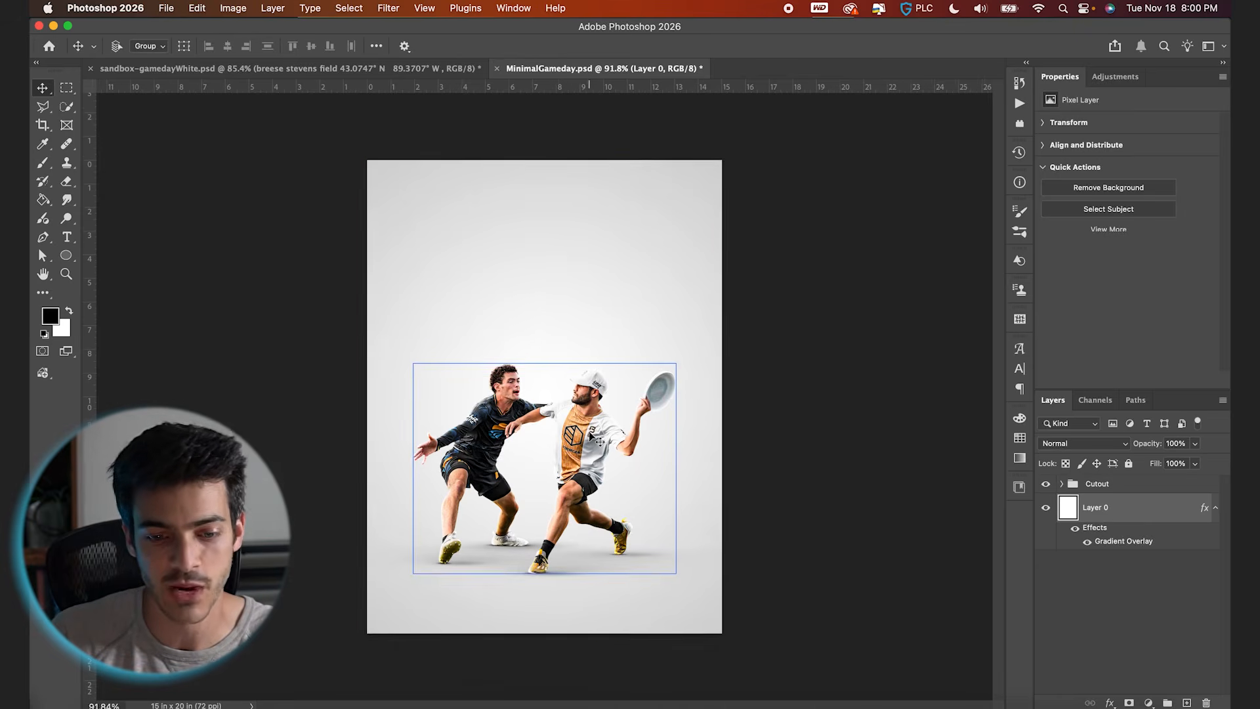
scroll(830, 459, "up", 2)
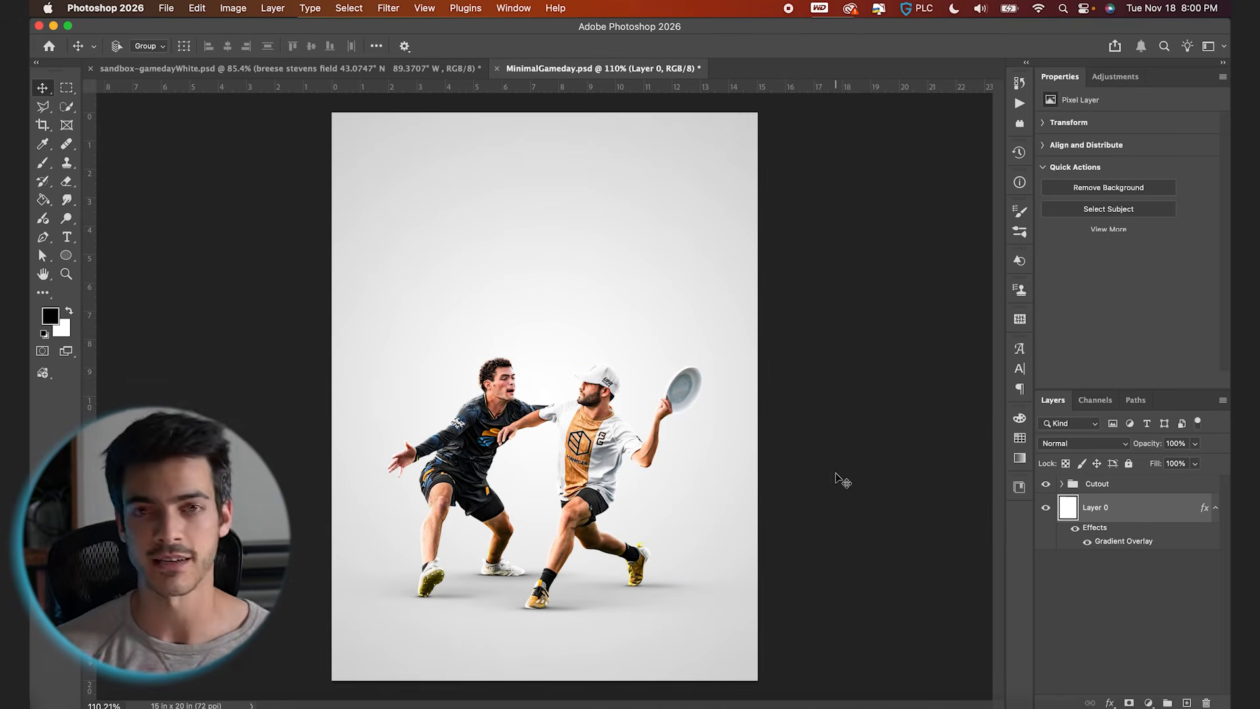
key("super+s")
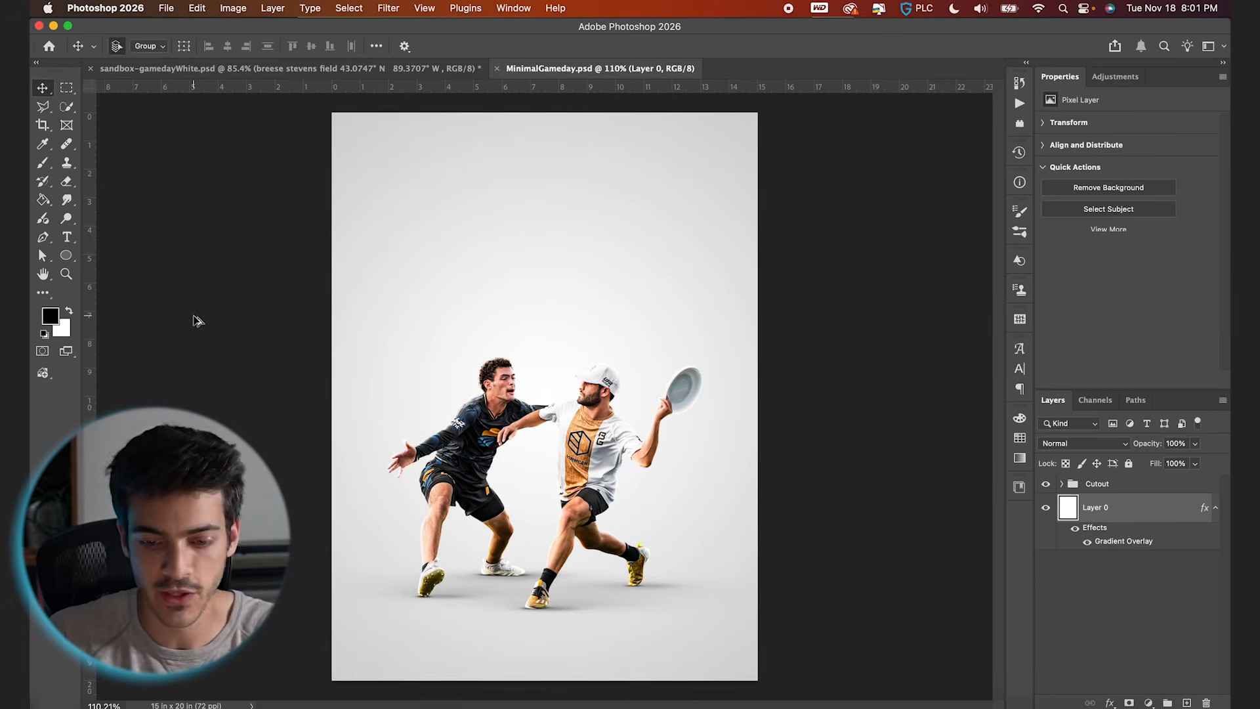
On a new layer above the background, show the grid and draw a rectangle about 0.97 by 0.56 in above the players
key("super+shift+alt+n")
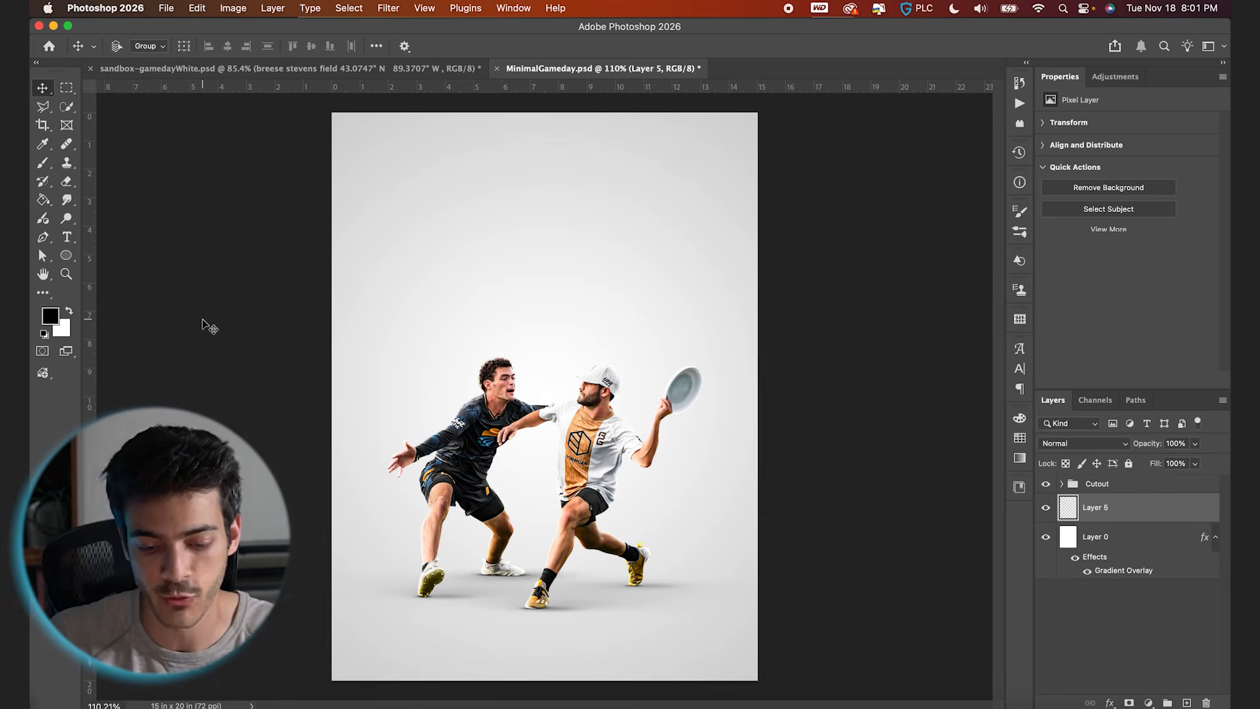
key("super+apostrophe")
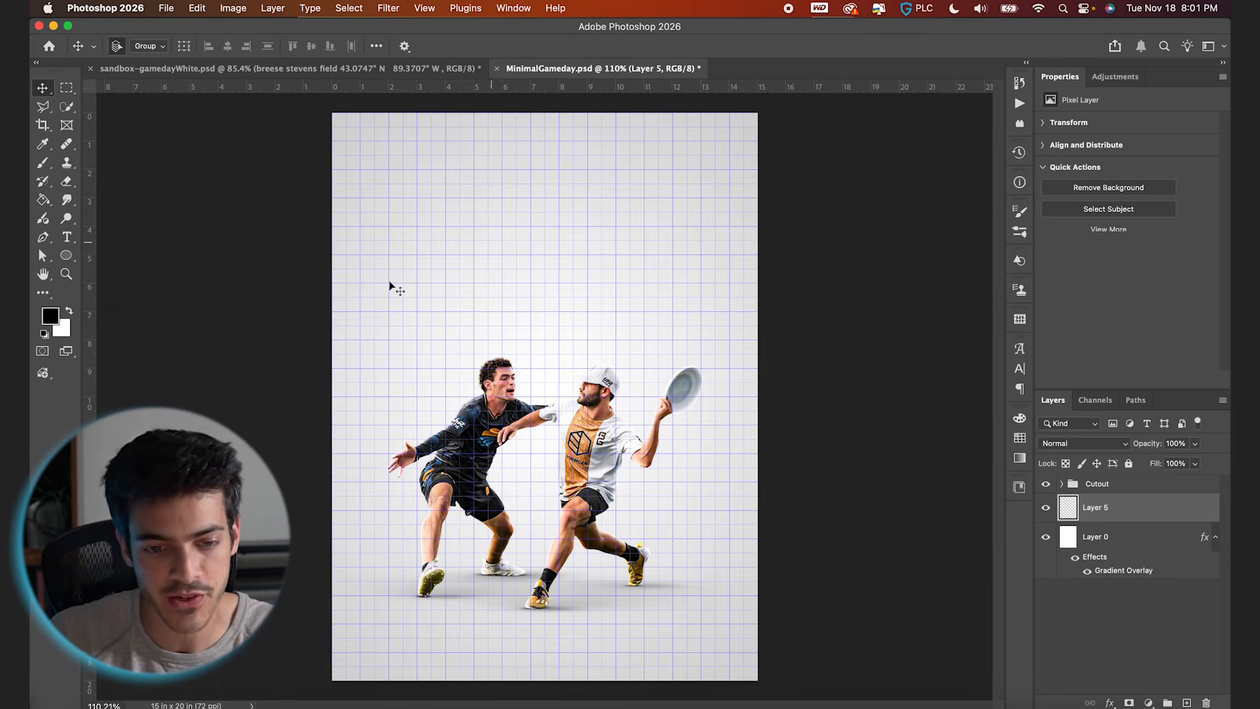
left_click(66, 255)
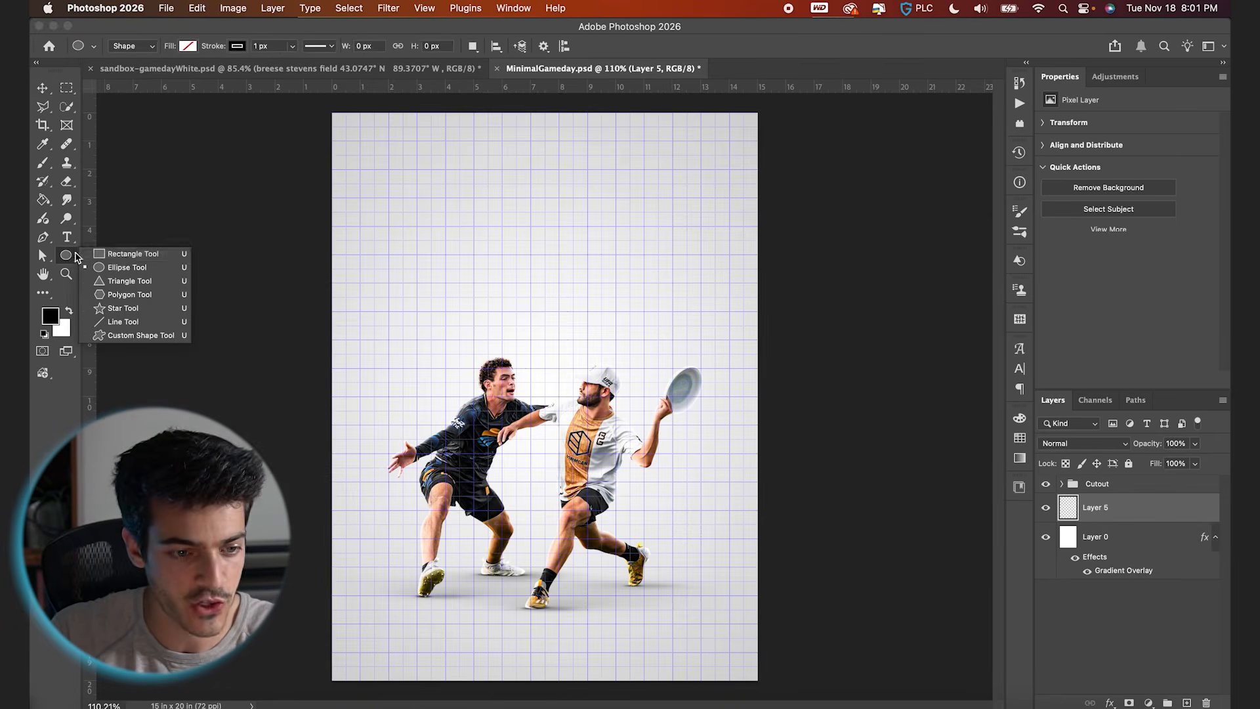
left_click(125, 256)
scroll(482, 201, "up", 3)
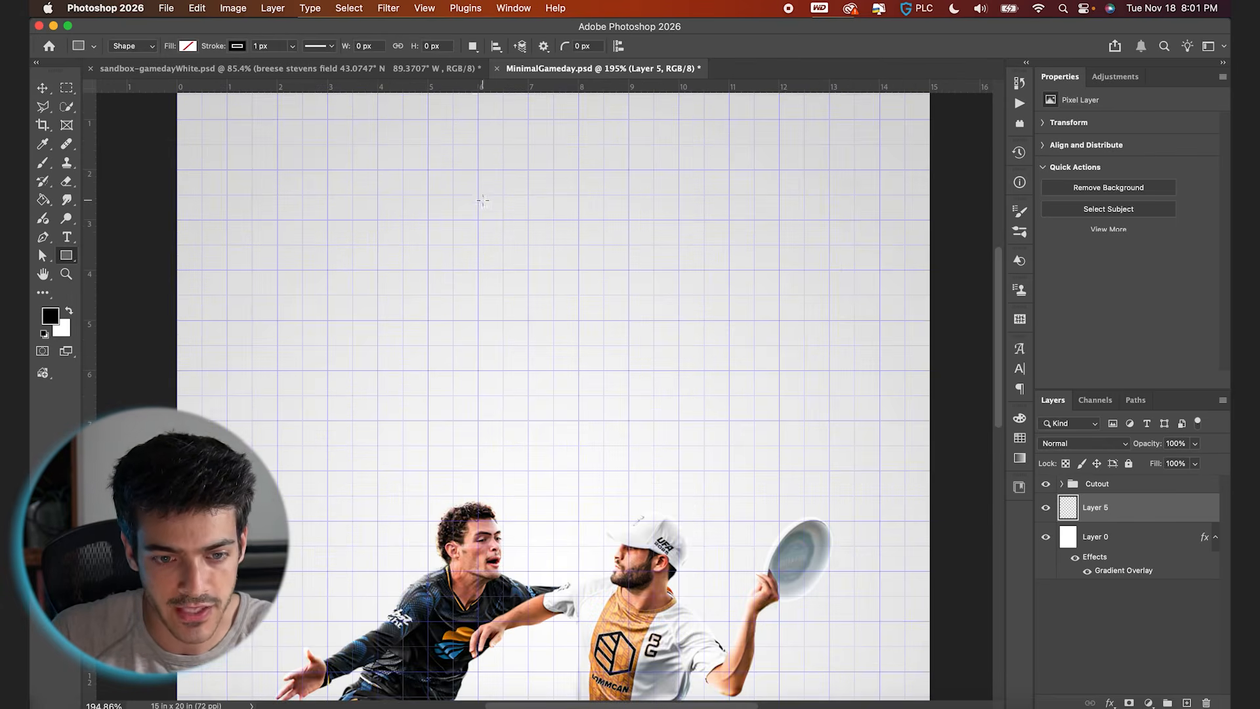
left_click_drag(479, 196, 529, 223)
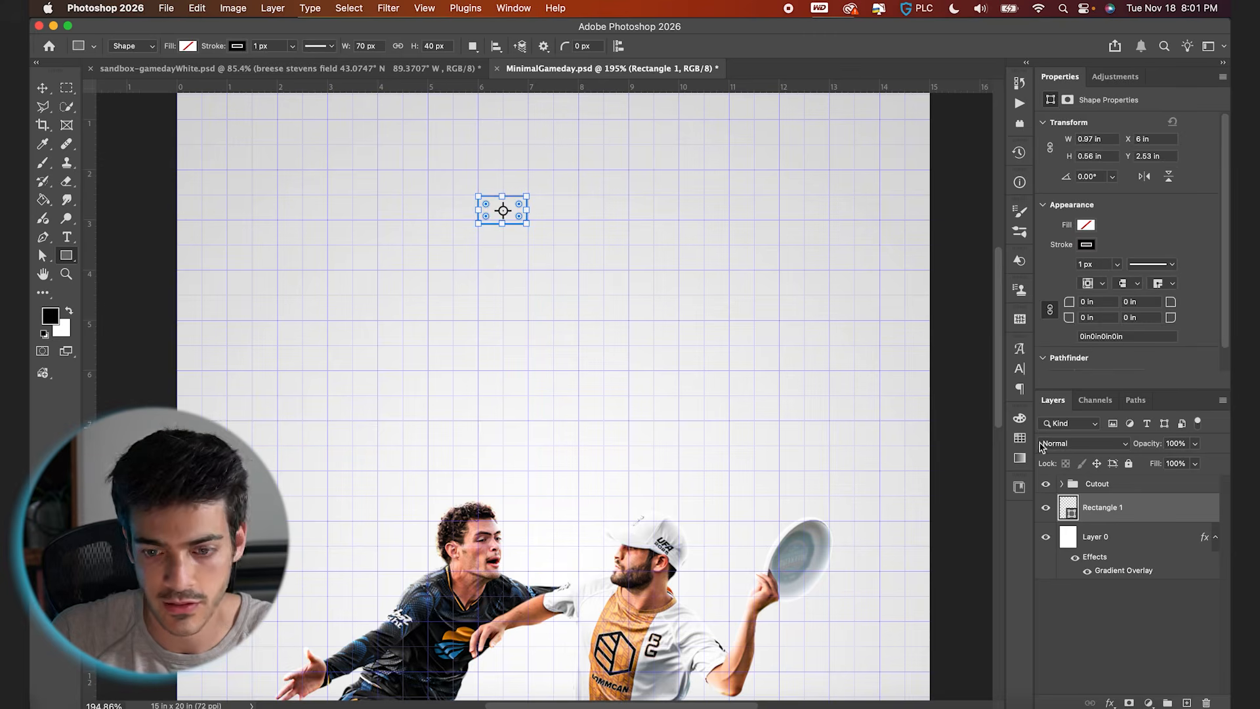
Give the rectangle a black fill and no stroke, and widen it to 1 in to match the grid
left_click(236, 48)
left_click(152, 74)
left_click(188, 47)
left_click(140, 122)
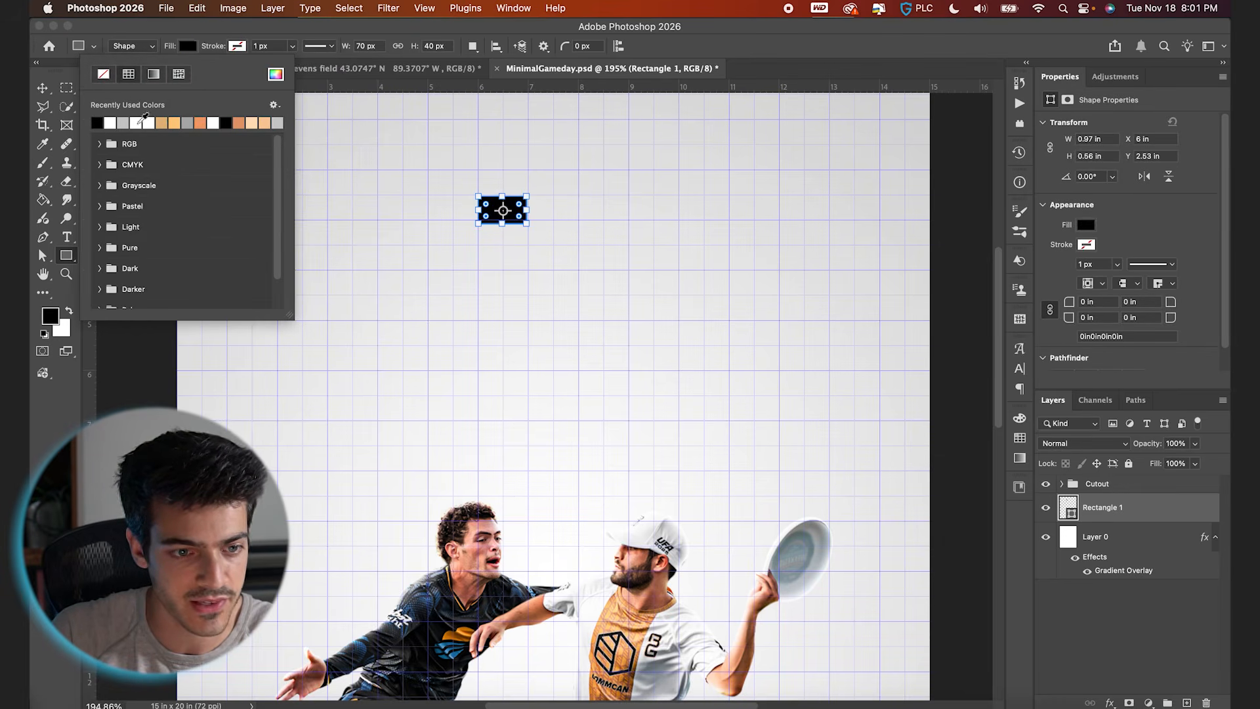
key("v")
scroll(525, 194, "up", 5)
key("super+t")
left_click_drag(534, 237, 538, 235)
key("Return")
Duplicate the black rectangle twice, placing one copy at X 8 in and the other at about X 7.06 in between them
key("super+j")
left_click(501, 272)
left_click_drag(485, 249, 726, 250)
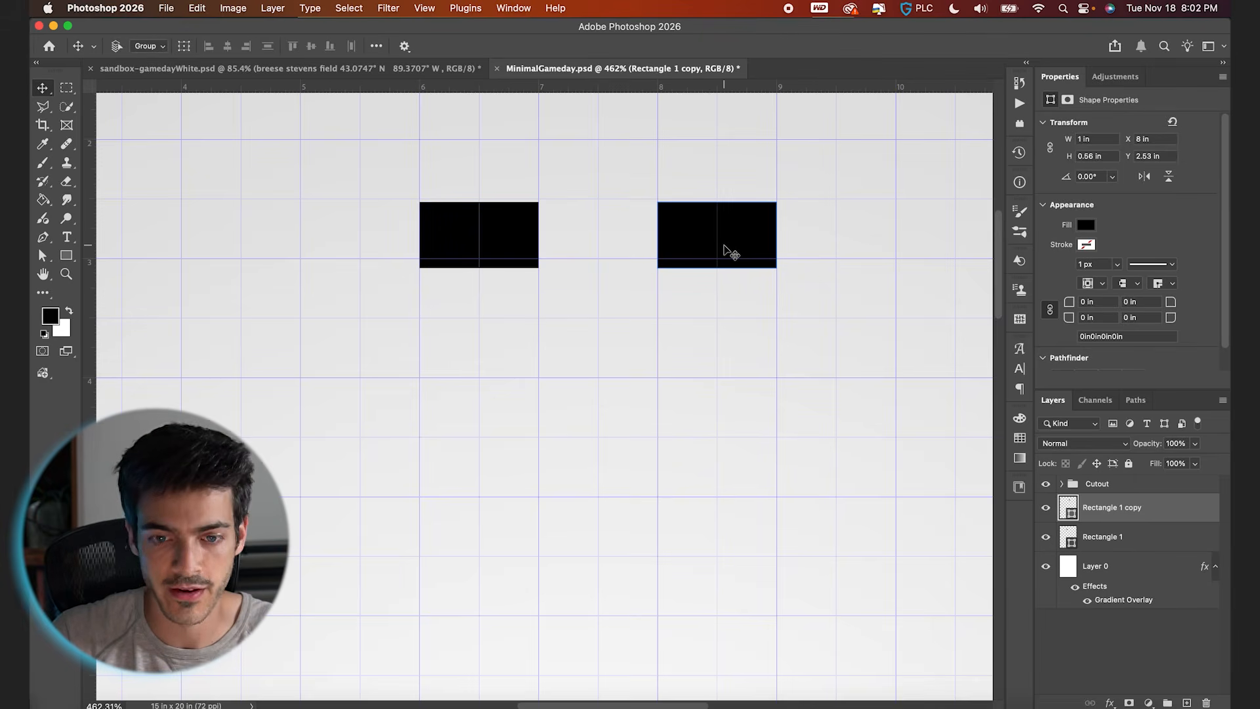
left_click(725, 246, "alt")
left_click_drag(808, 258, 622, 263)
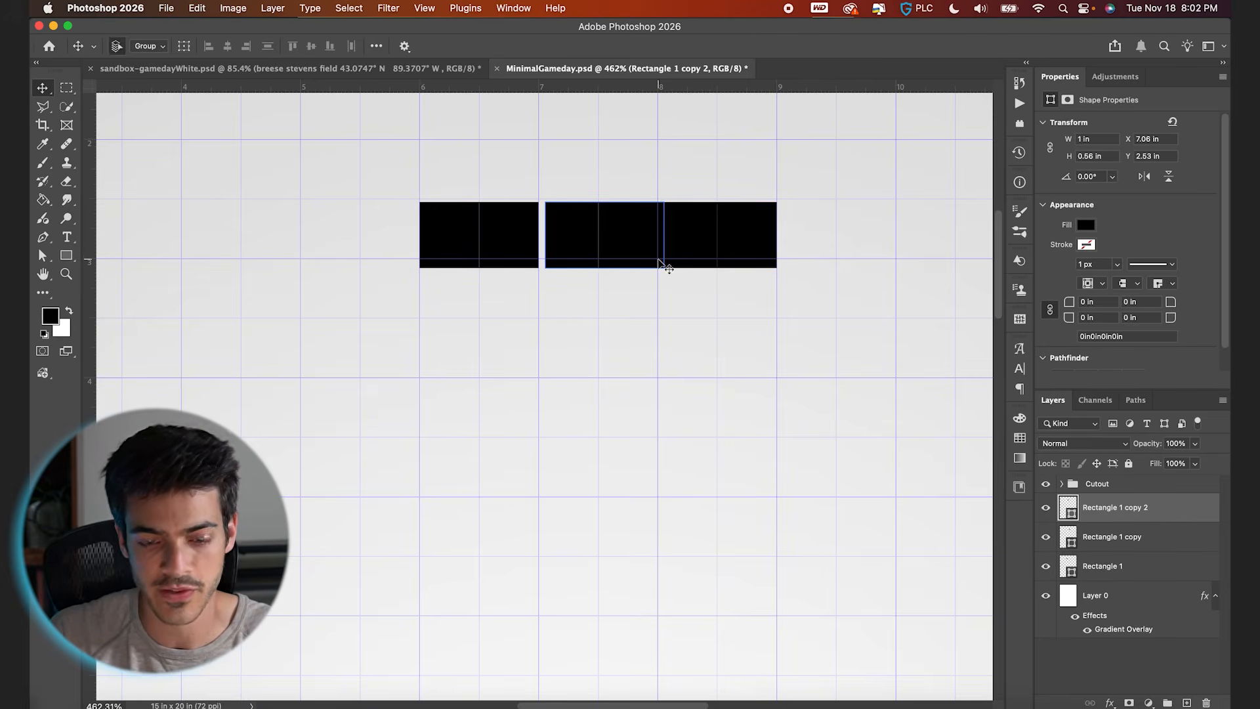
Scale the middle rectangle to 50% width and nudge it to X 7.25 in so the gaps are equal
key("super+t")
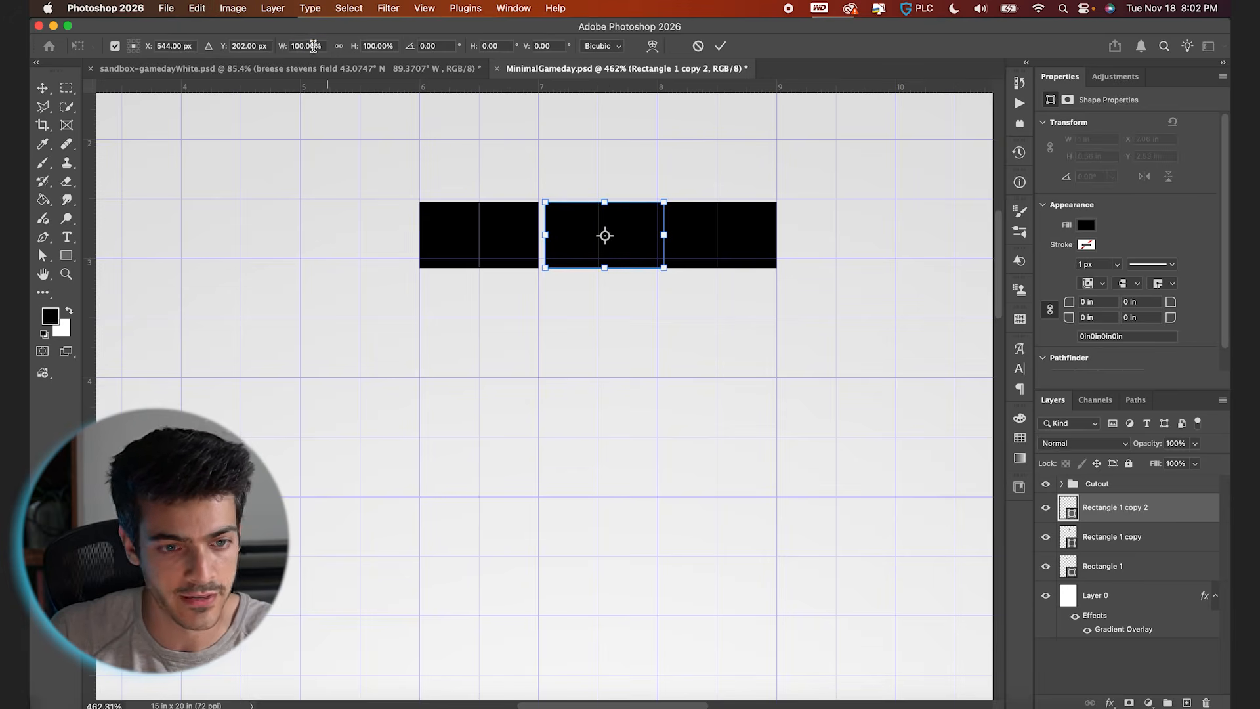
double_click(313, 46)
type("50")
key("Return")
key("Return")
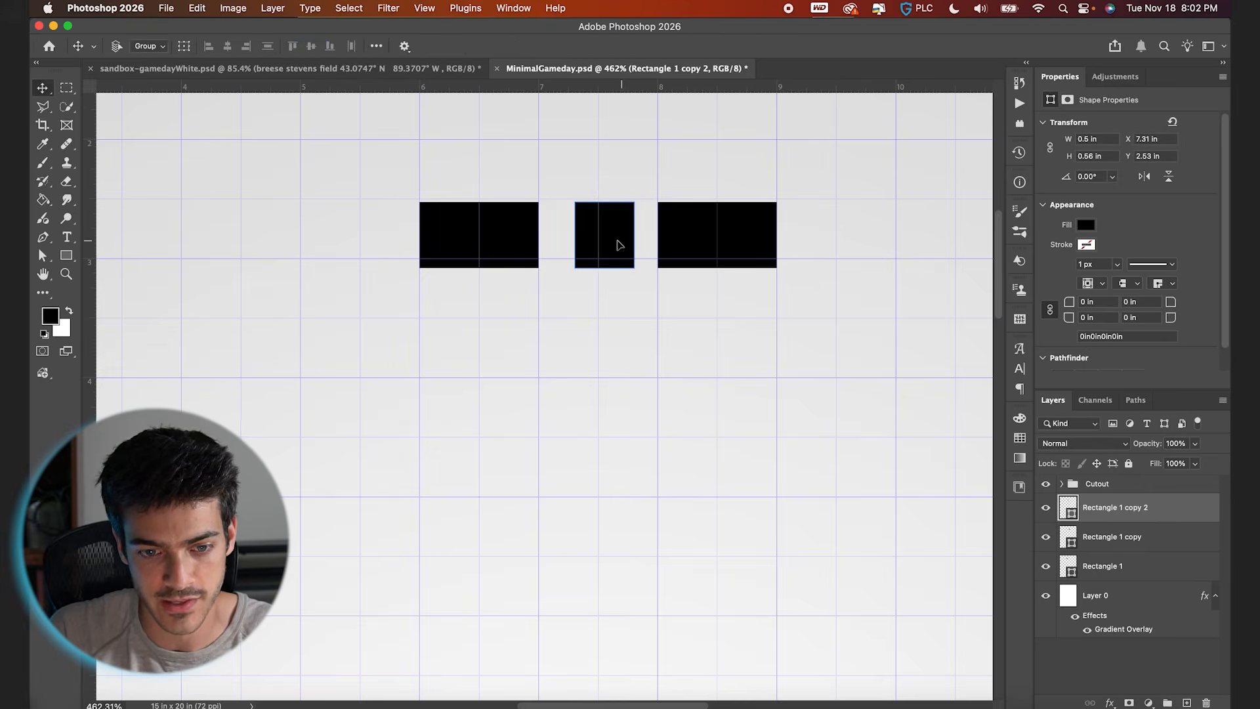
key("Left")
key("Left")
key("Left")
key("Left")
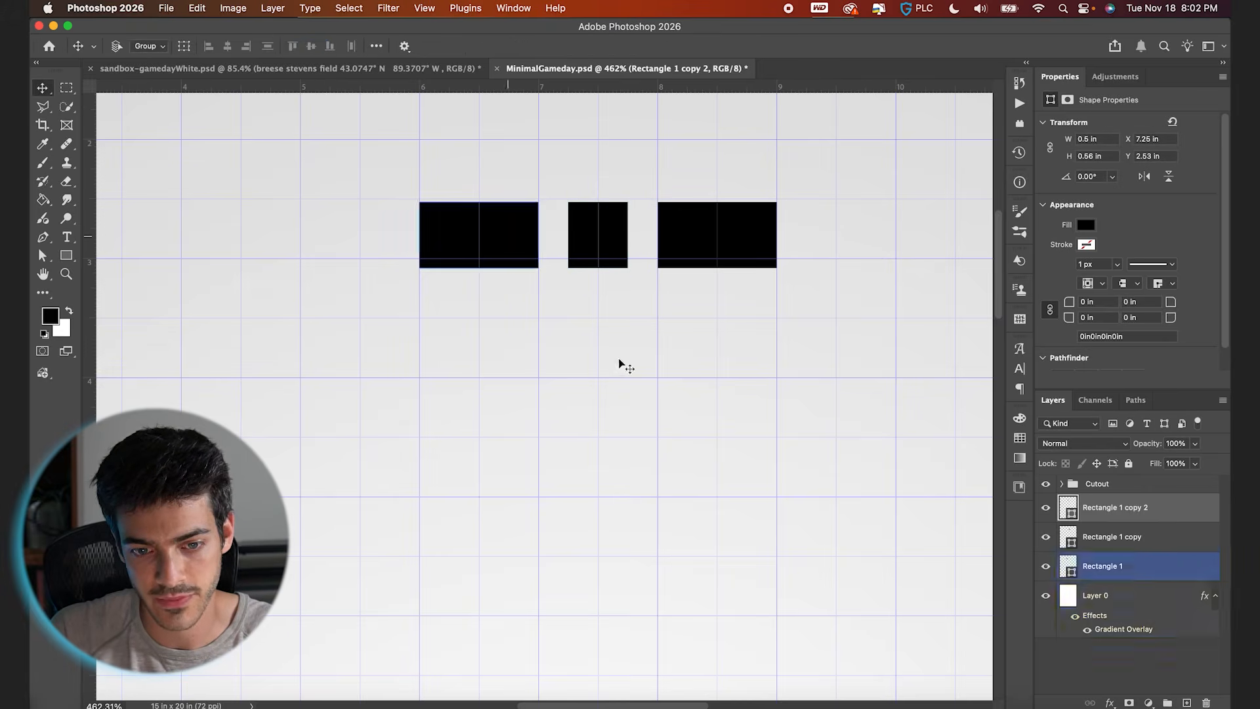
Sample the orange from the white-capped player's jersey, fill the middle rectangle with it, and hide the grid
key("super+minus")
key("super+minus")
scroll(612, 326, "down", 5)
scroll(612, 326, "down", 2)
scroll(612, 326, "up", 3)
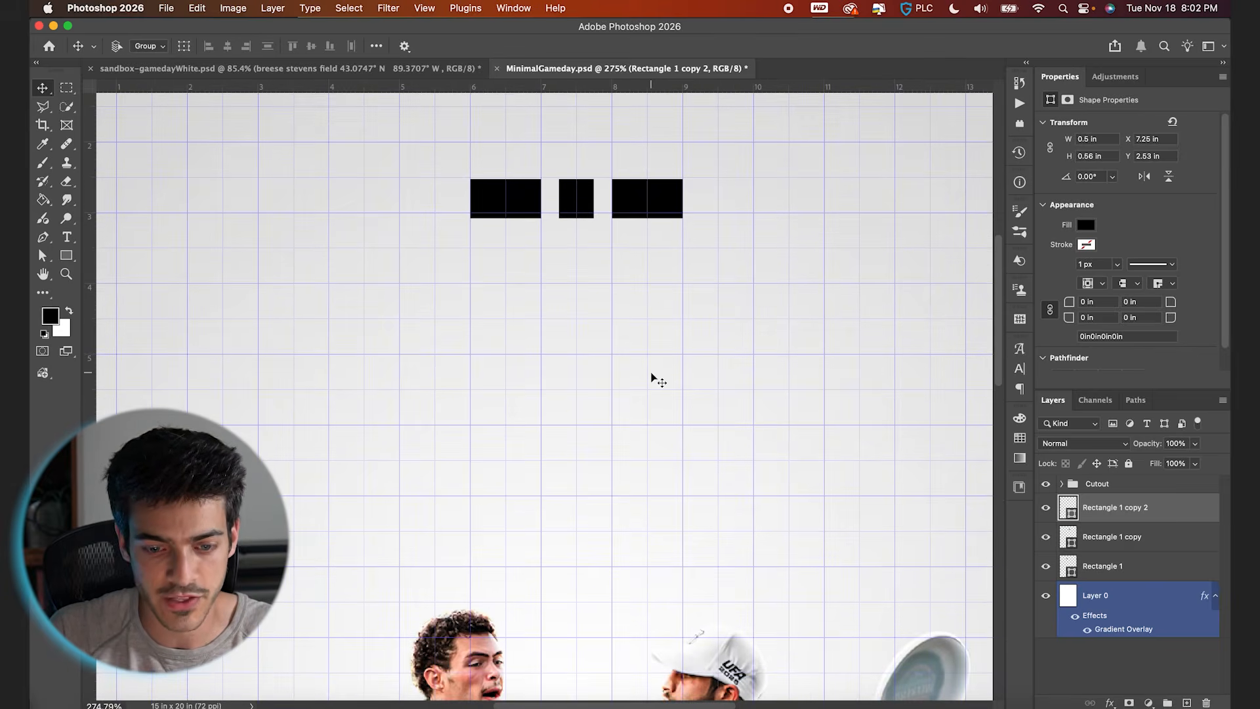
scroll(653, 378, "down", 5)
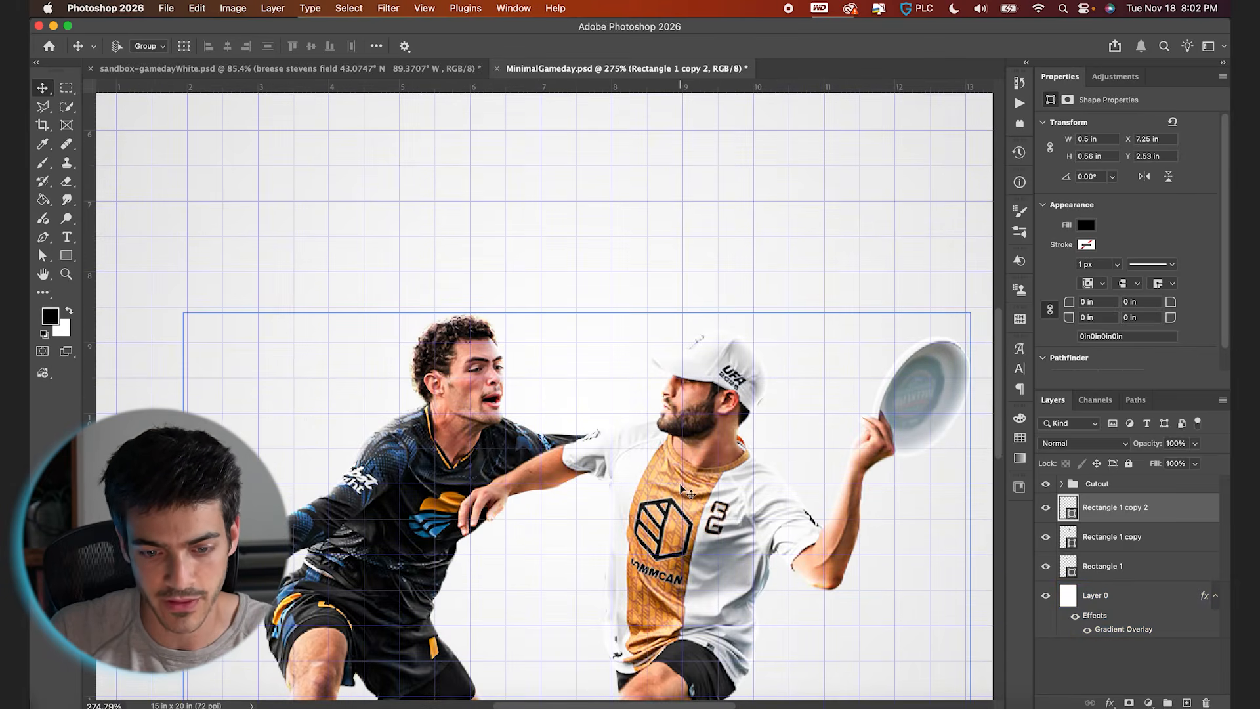
key("b")
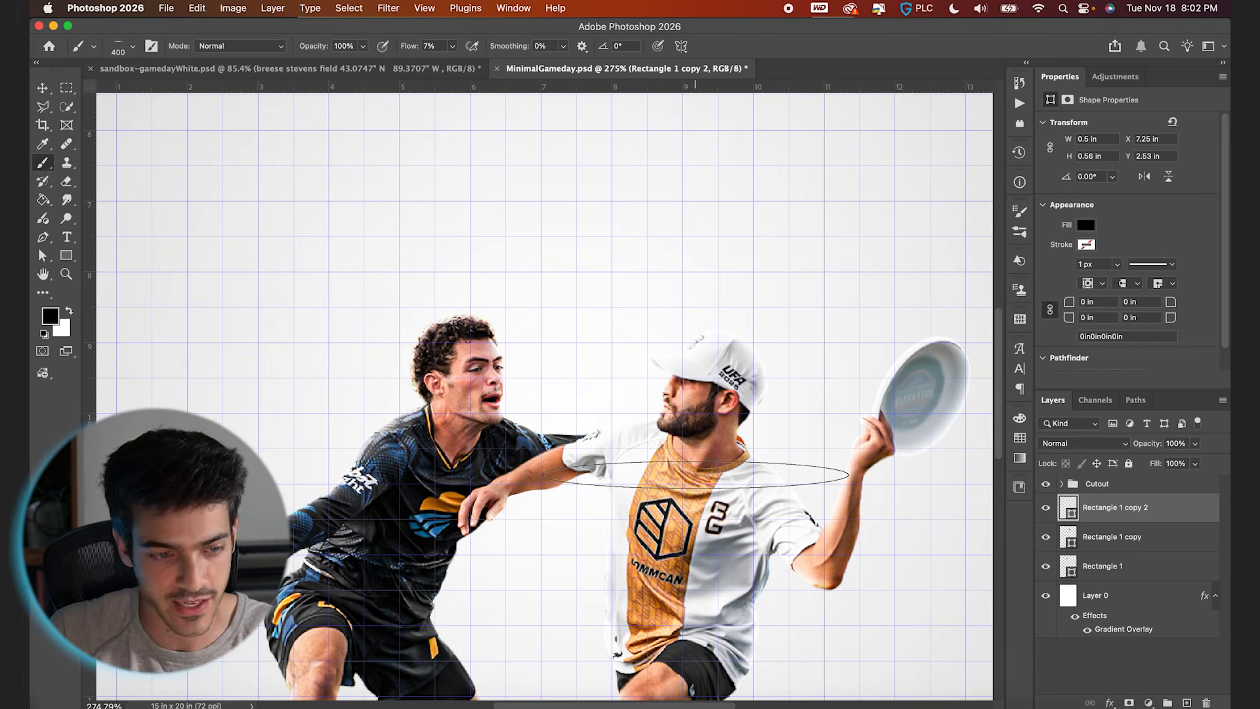
left_click(688, 492, "alt")
left_click_drag(688, 494, 690, 492)
scroll(594, 340, "down", 3)
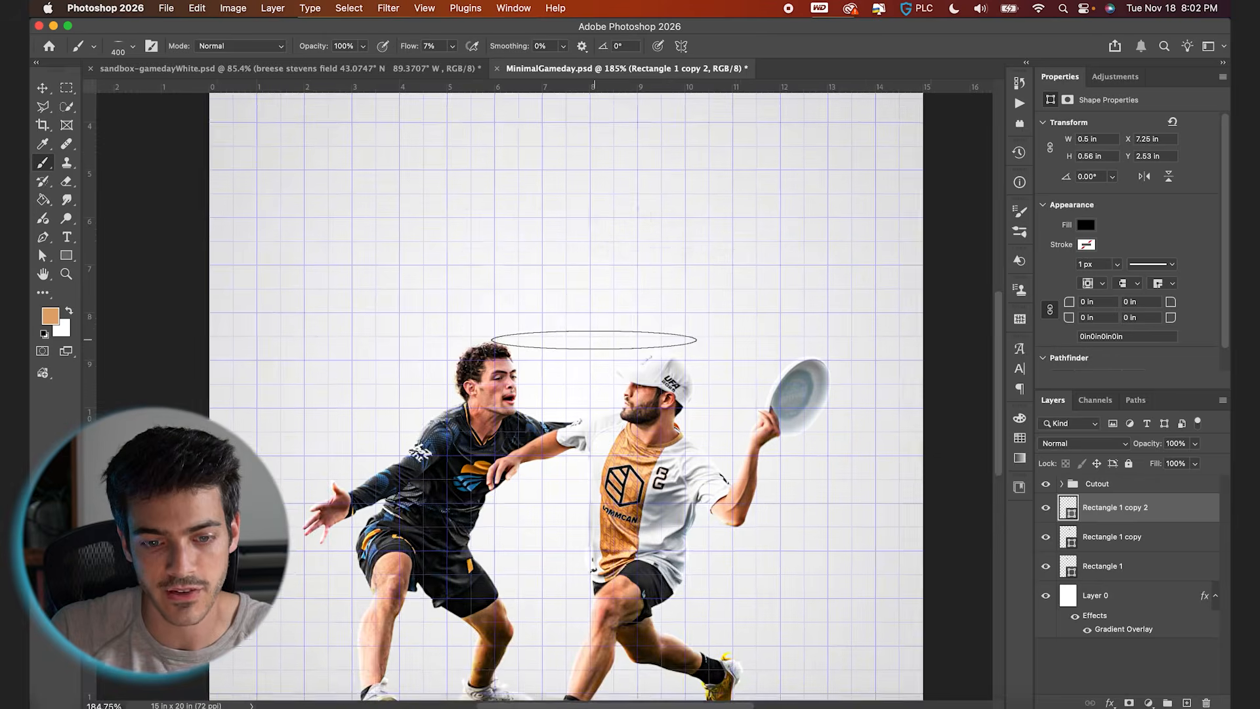
scroll(594, 340, "up", 5)
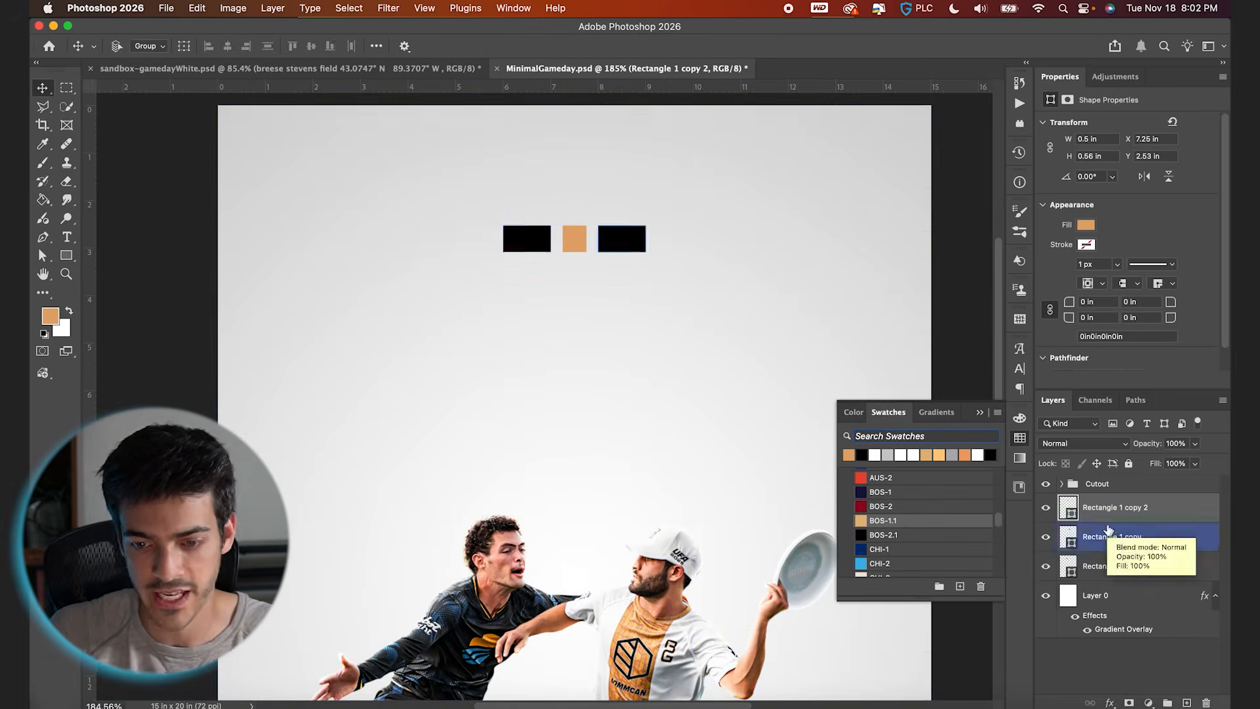
Group the three rectangle layers and name the group Stripe
left_click(1102, 572, "shift")
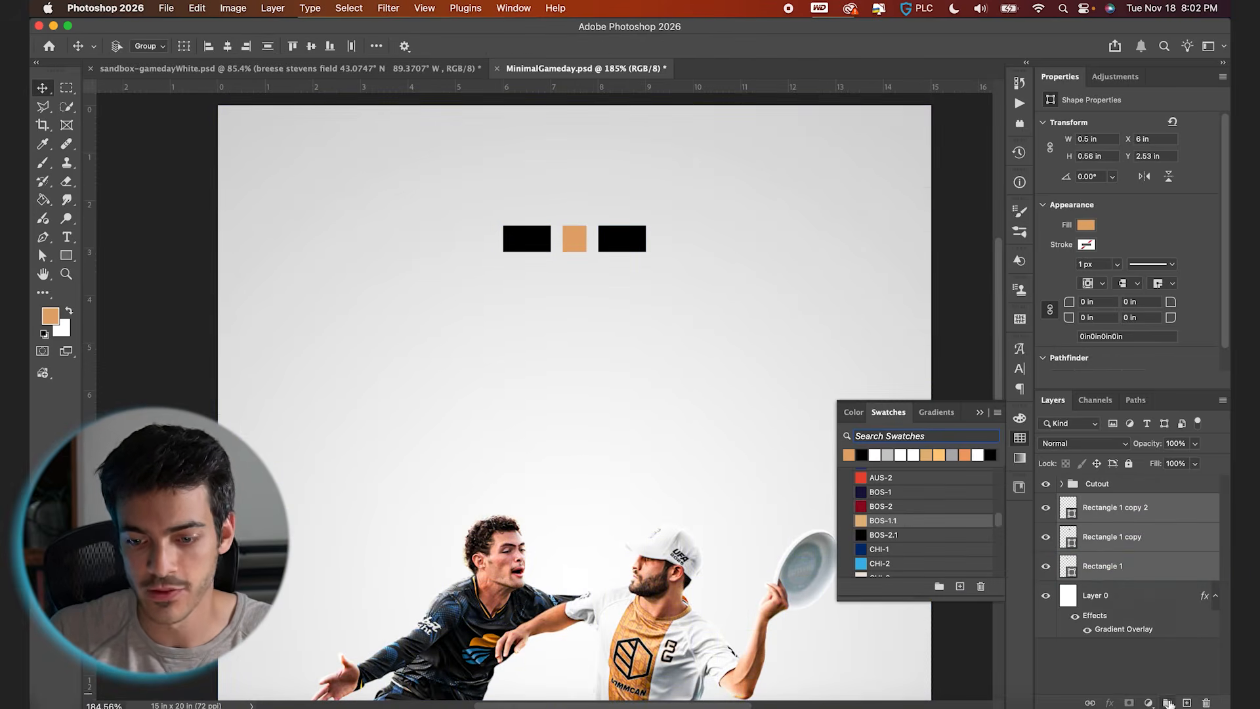
key("super+g")
double_click(1097, 501)
type("Stripe")
key("Return")
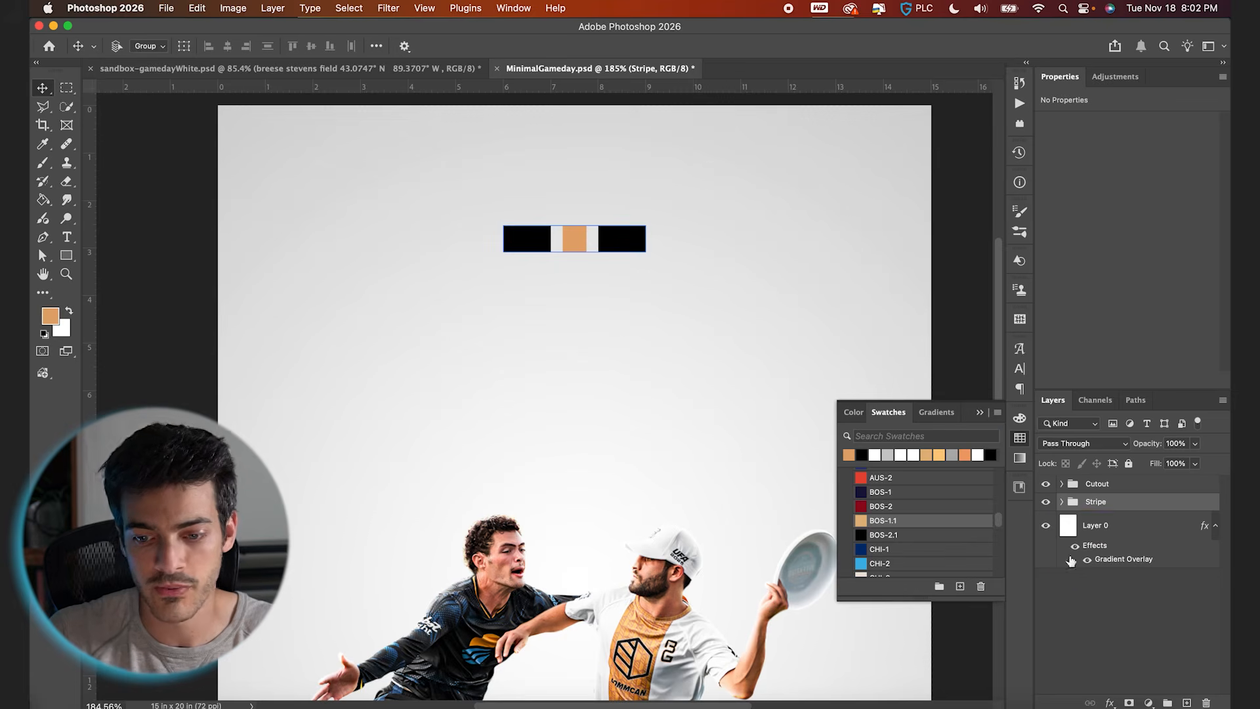
Stretch the Stripe group vertically so it runs from the canvas's top edge down behind the players
key("super+t")
left_click_drag(575, 252, 580, 485)
key("super+0")
left_click_drag(573, 323, 549, 402)
key("Return")
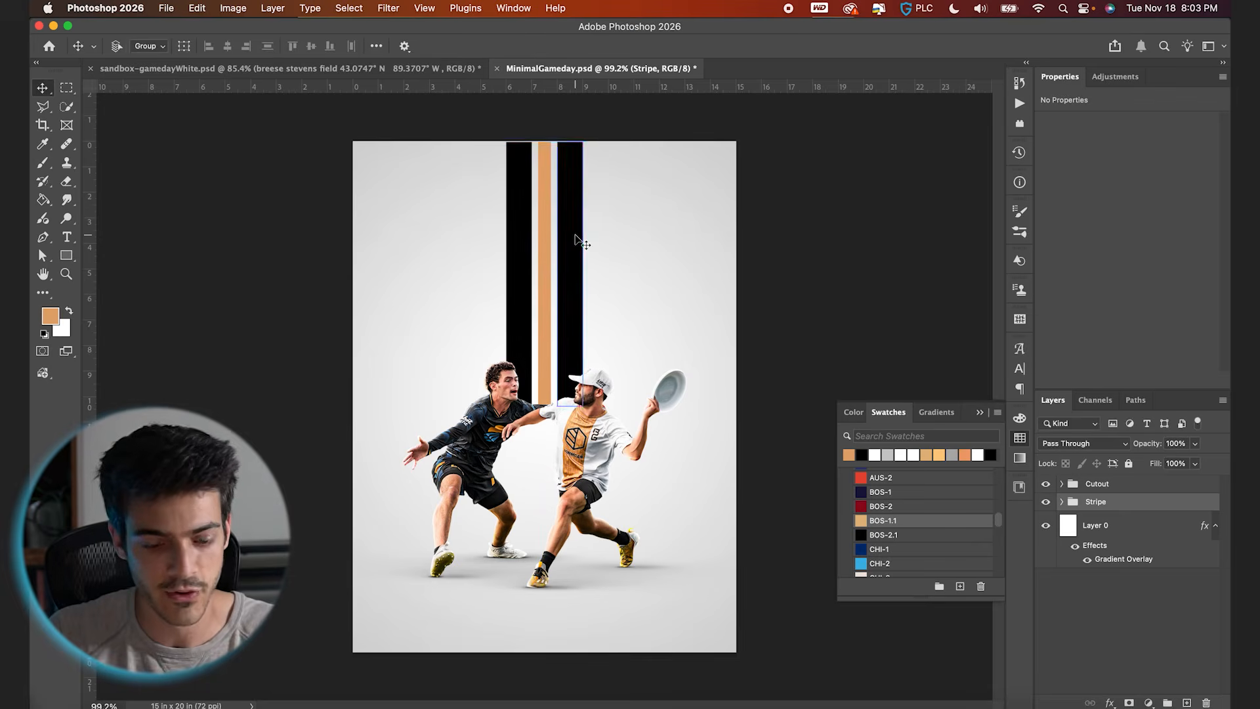
Center the Stripe group horizontally on the canvas
key("super+a")
left_click(228, 47)
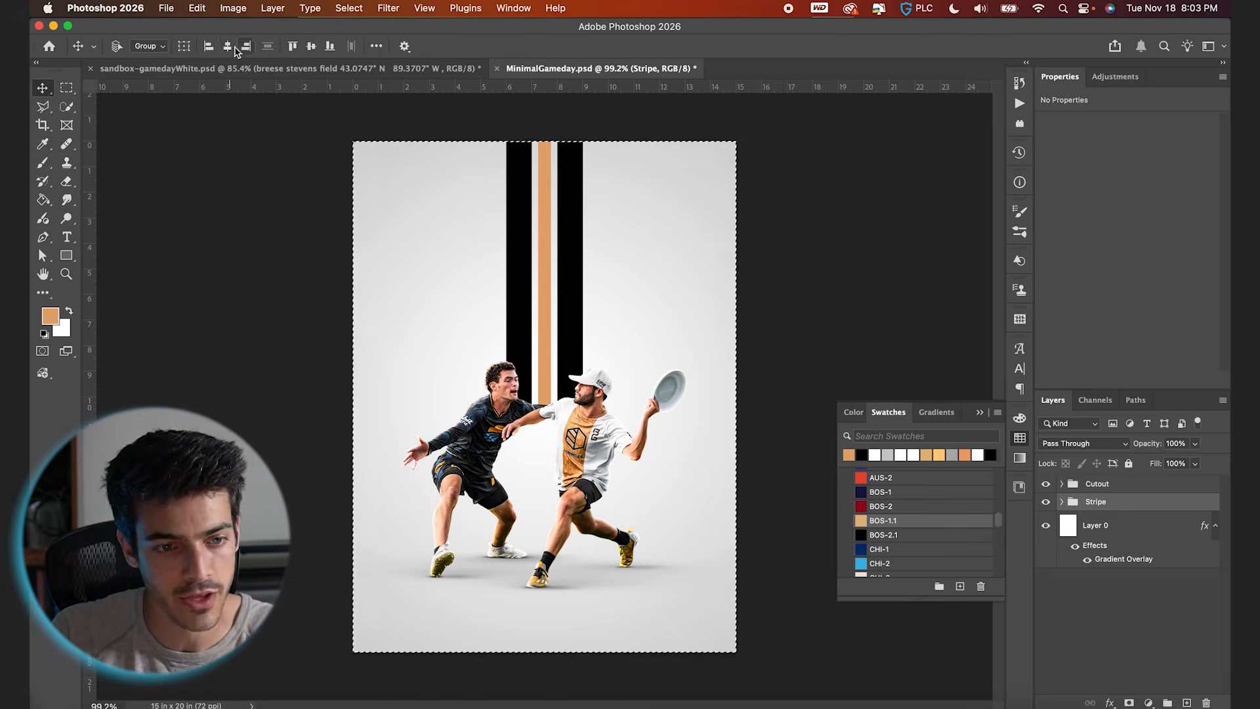
key("super+d")
key("super+equal")
key("super+a")
scroll(550, 276, "up", 3)
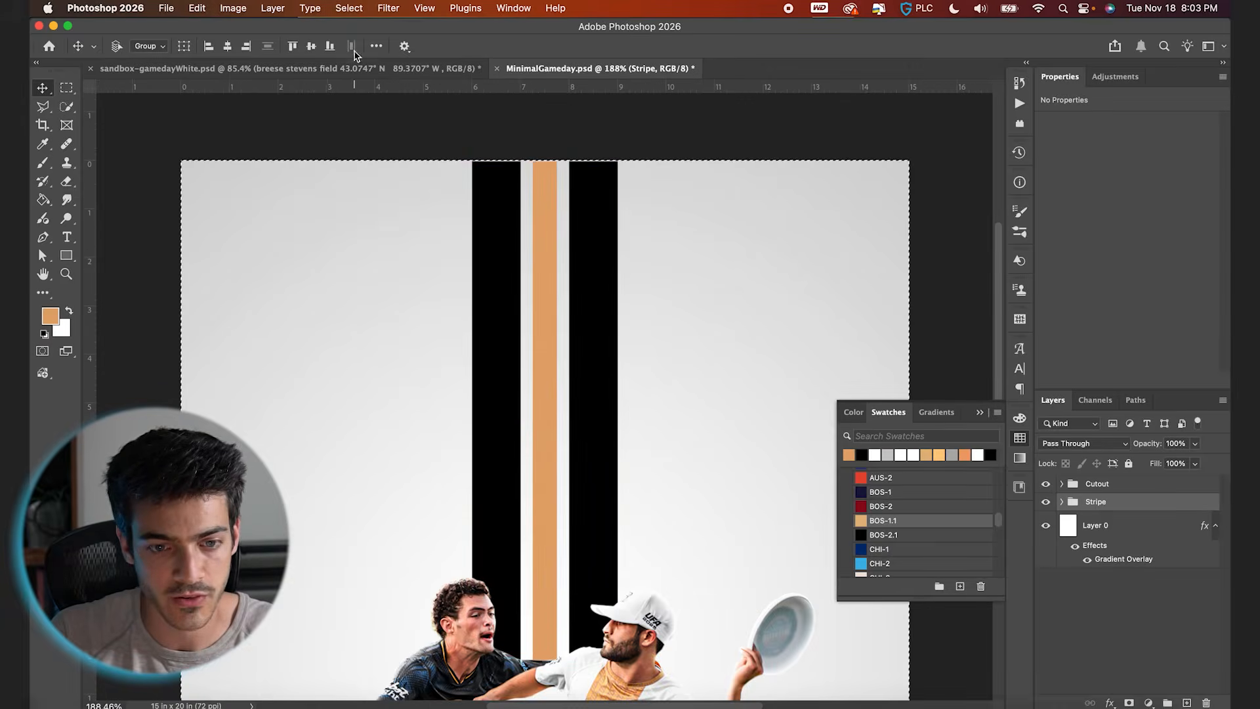
key("super+d")
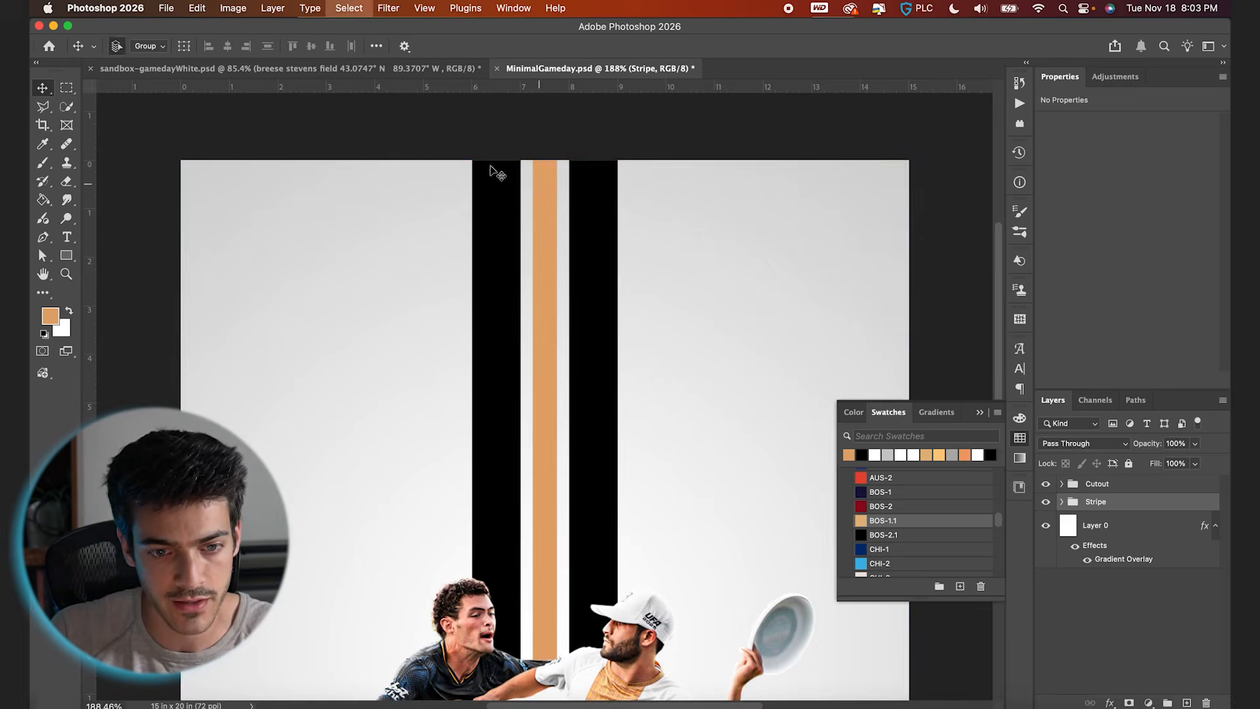
Distribute the three rectangles inside the Stripe group horizontally
scroll(643, 340, "down", 4)
key("super+0")
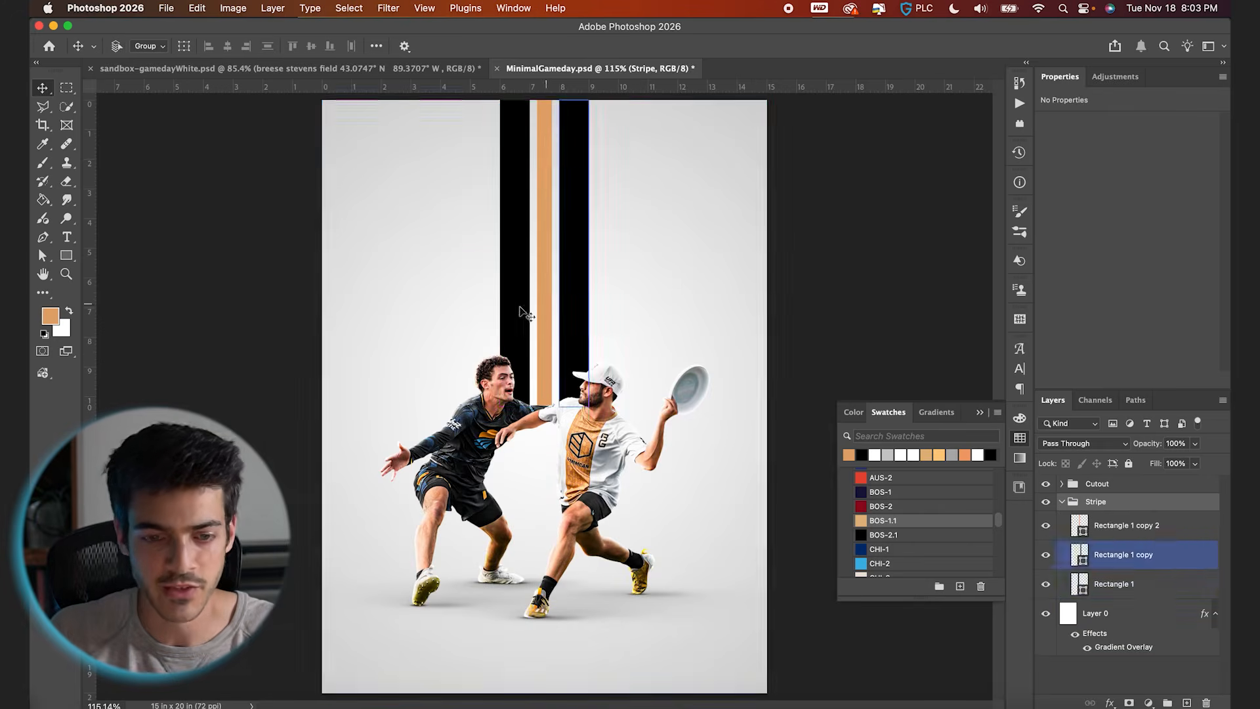
left_click(1113, 532)
left_click(1120, 590, "shift")
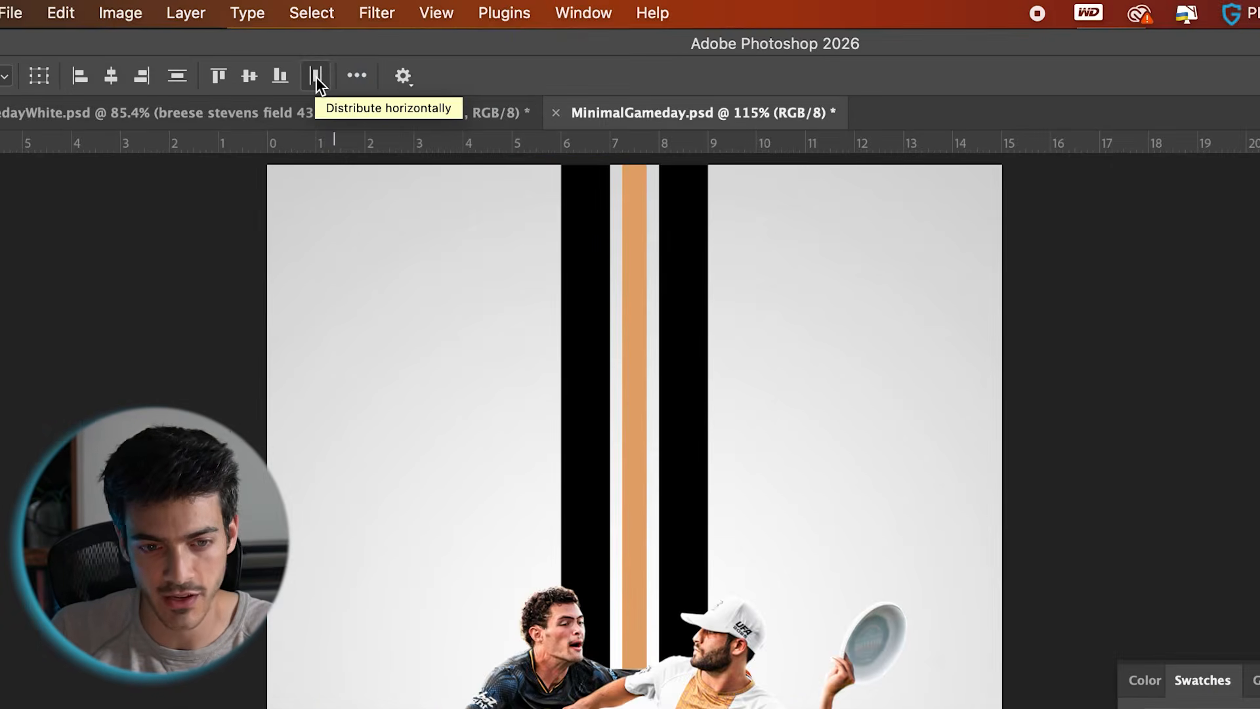
left_click(317, 75)
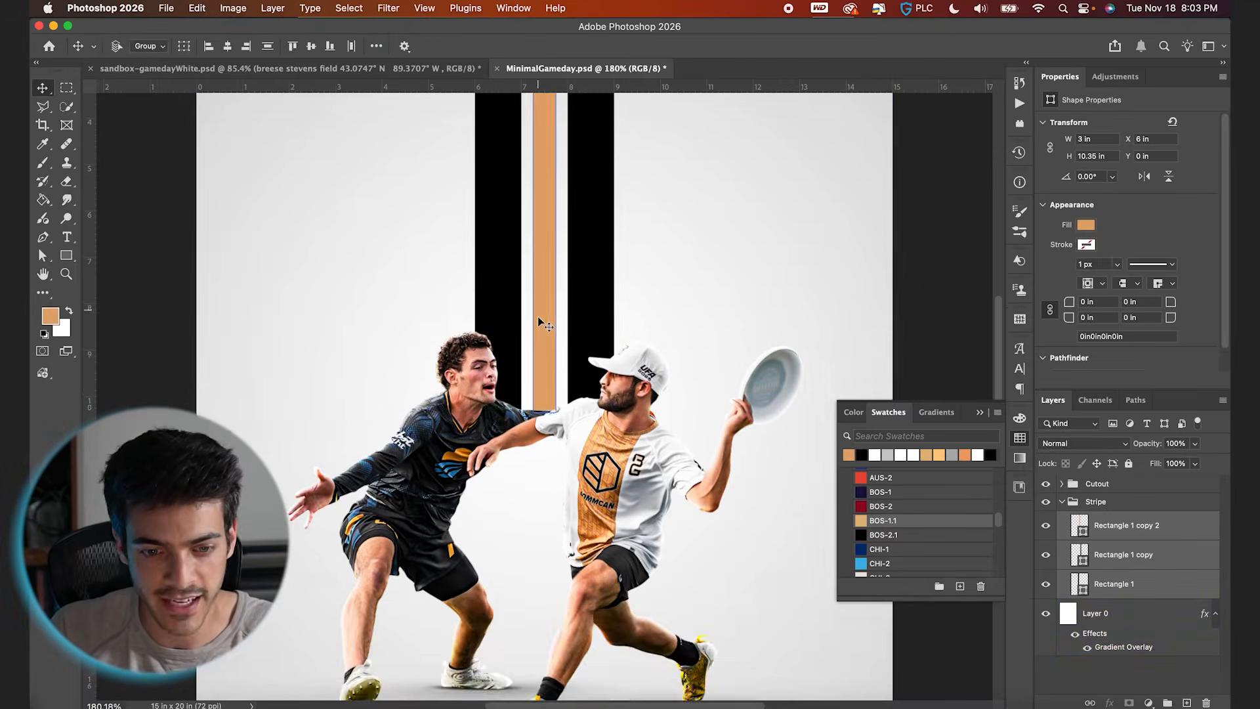
Nudge the black rectangles inward to X 7.86 in and X 6.14 in, and re-center the collapsed Stripe group on the canvas
scroll(539, 322, "up", 3)
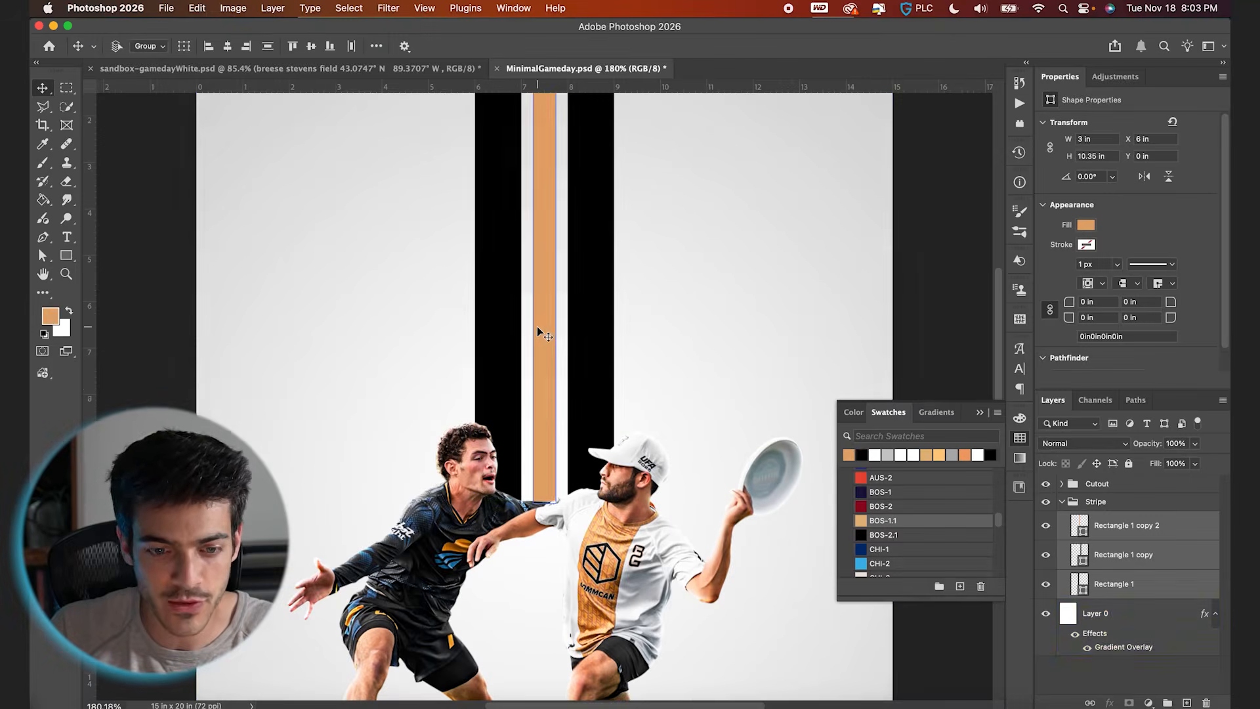
left_click(1117, 565)
key("shift+Left")
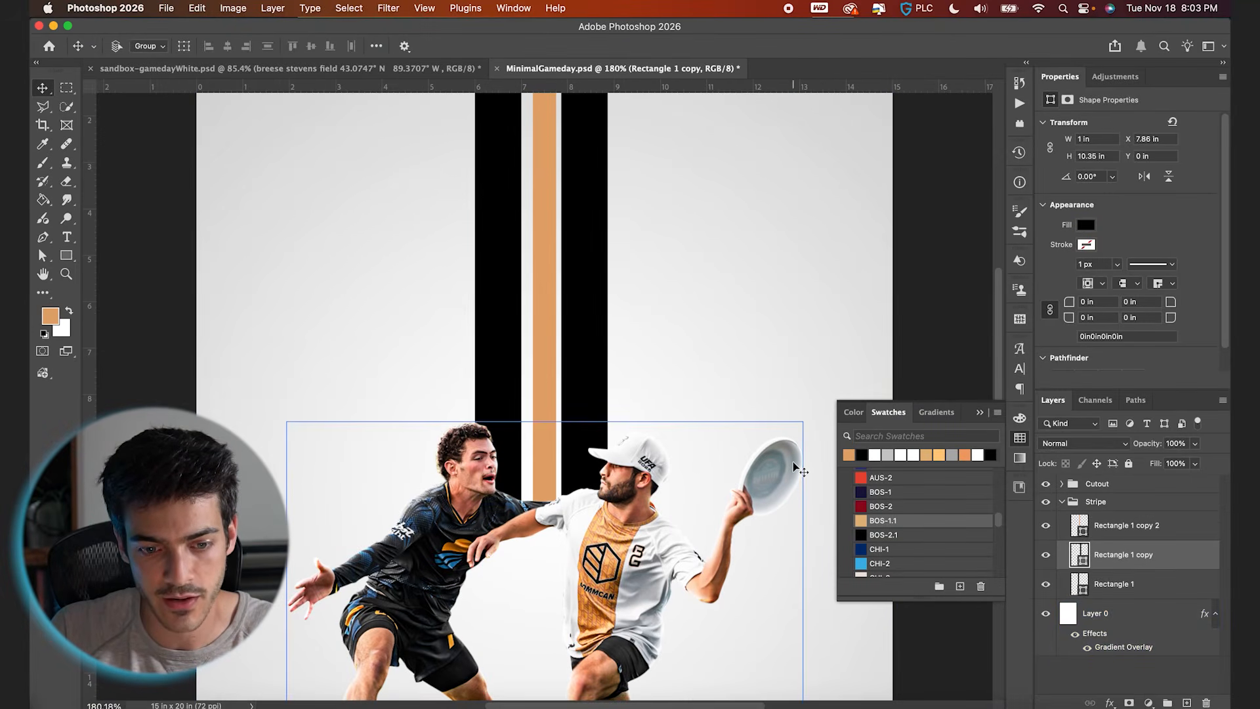
left_click(1103, 585)
key("shift+Right")
key("super+0")
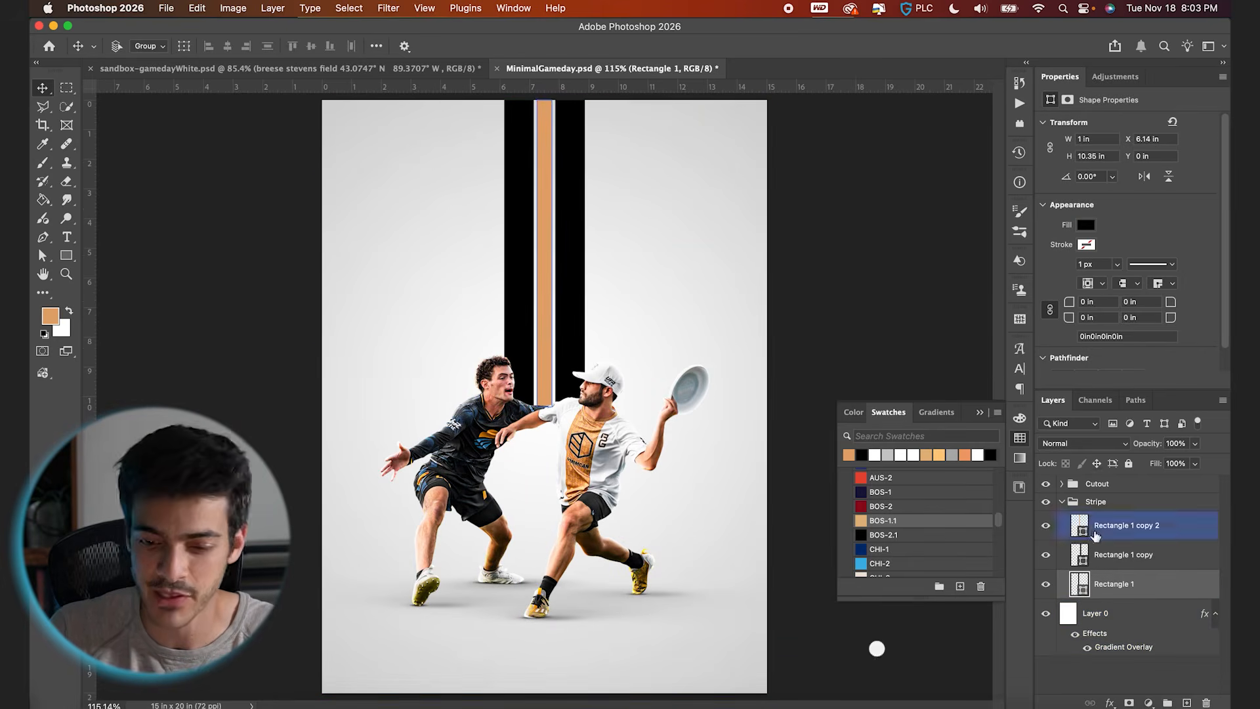
left_click(1062, 502)
key("super+a")
key("super+d")
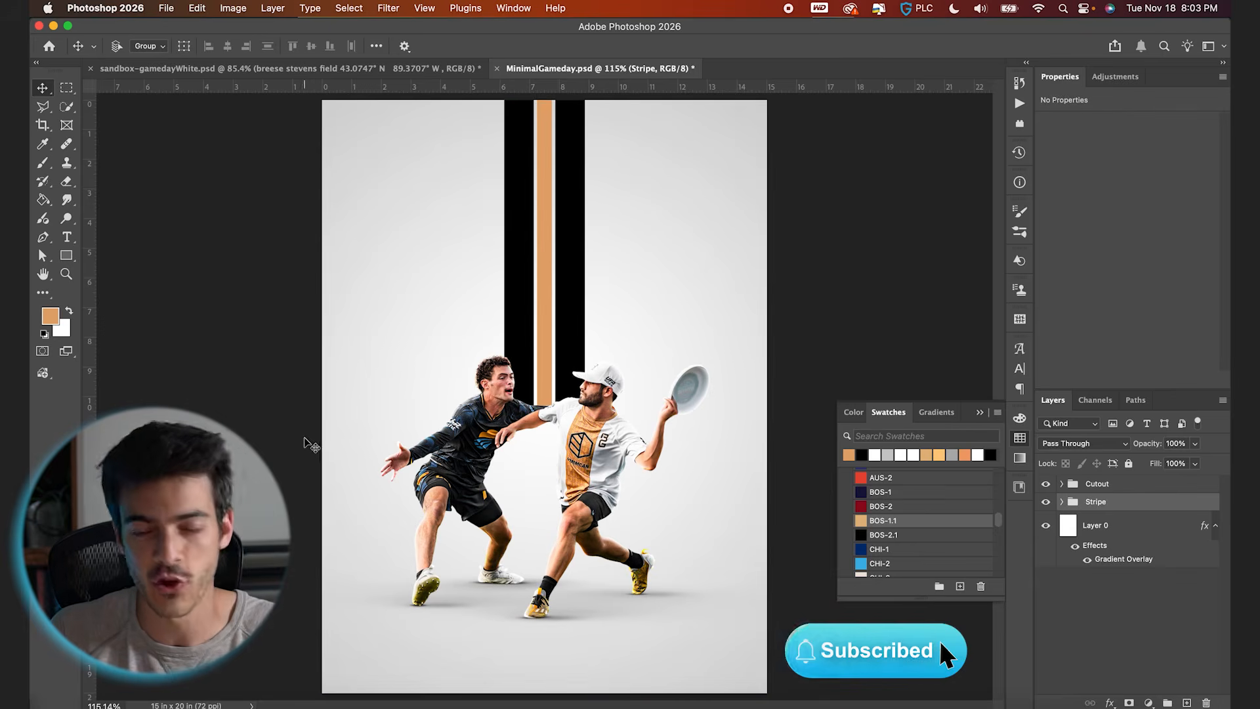
Place the WallTexture.jpg image over the whole canvas, directly above the Stripe group and below the Cutout group
left_click(96, 707)
left_click_drag(745, 121, 422, 585)
key("Return")
scroll(577, 363, "up", 3)
scroll(560, 319, "up", 3)
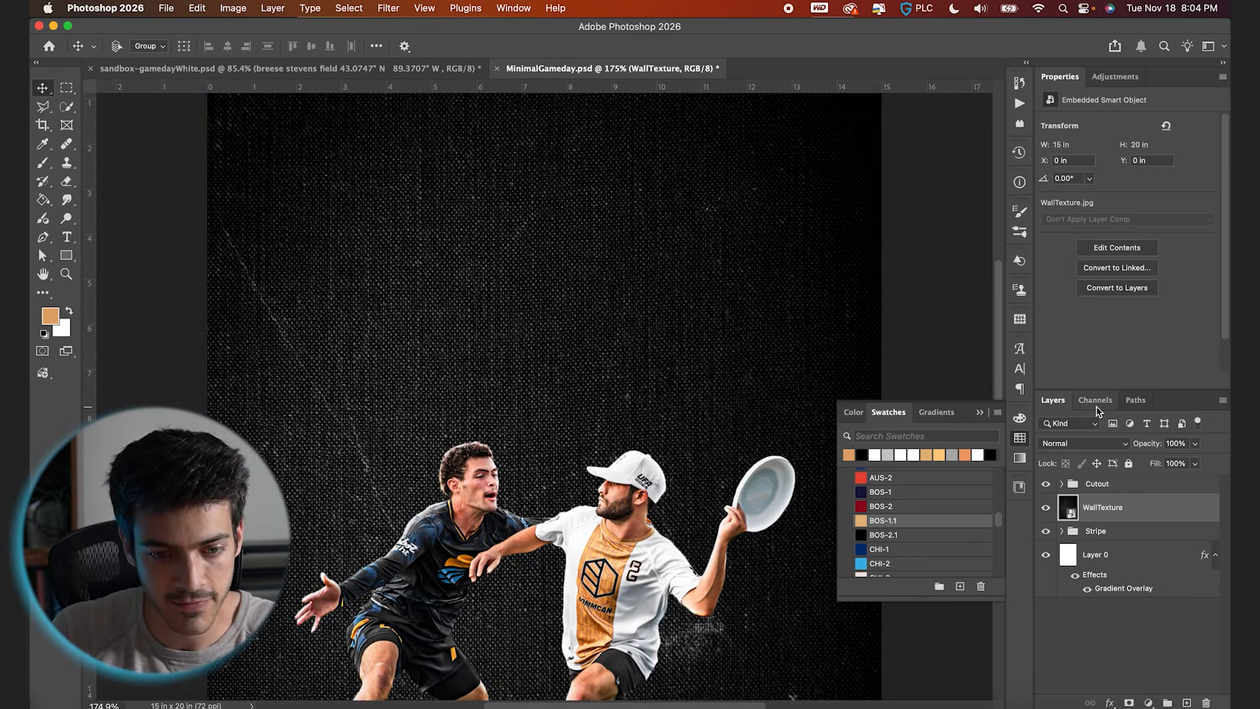
Set the WallTexture layer's blend mode to Screen, check the texture on the stripe, and save the document
key("super+0")
left_click(1084, 444)
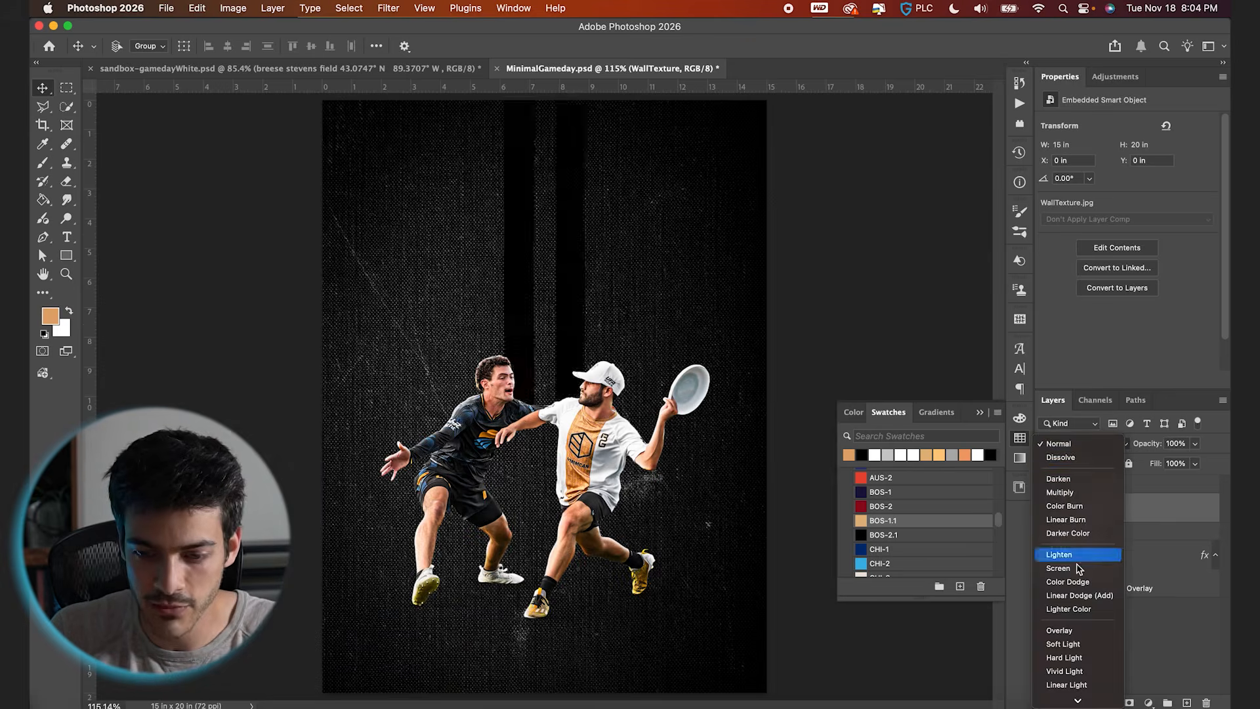
left_click(1079, 568)
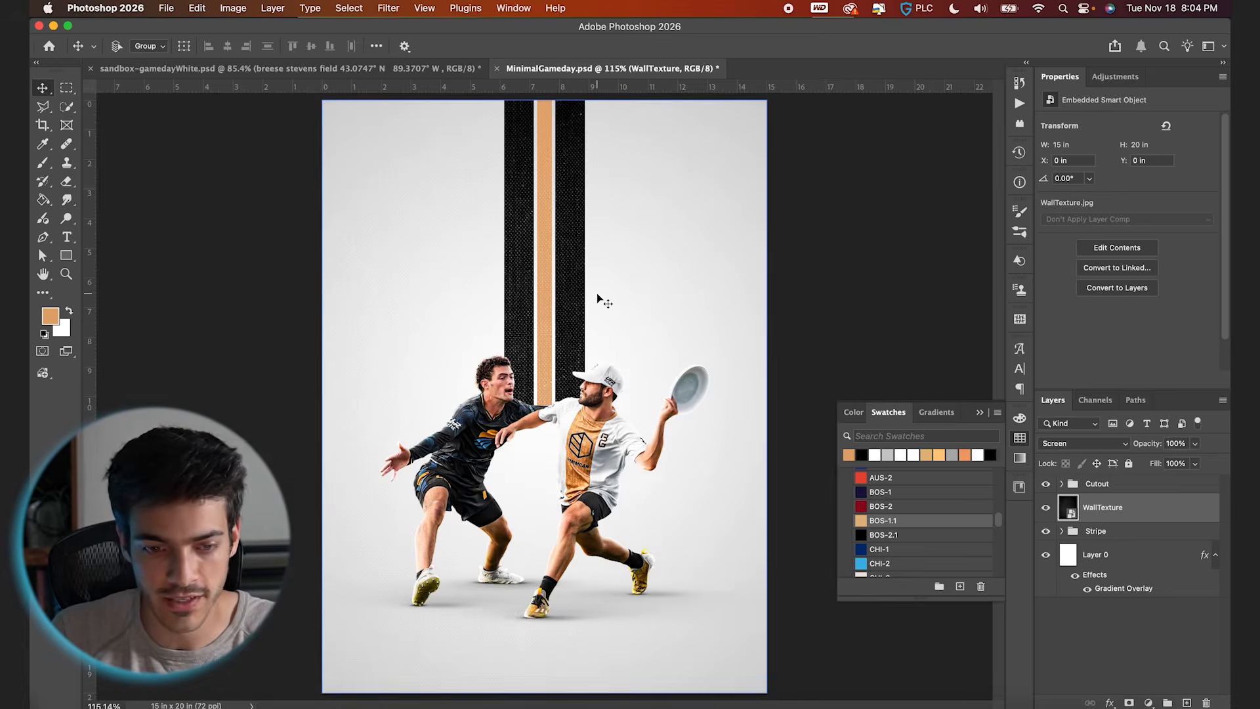
scroll(598, 298, "up", 3)
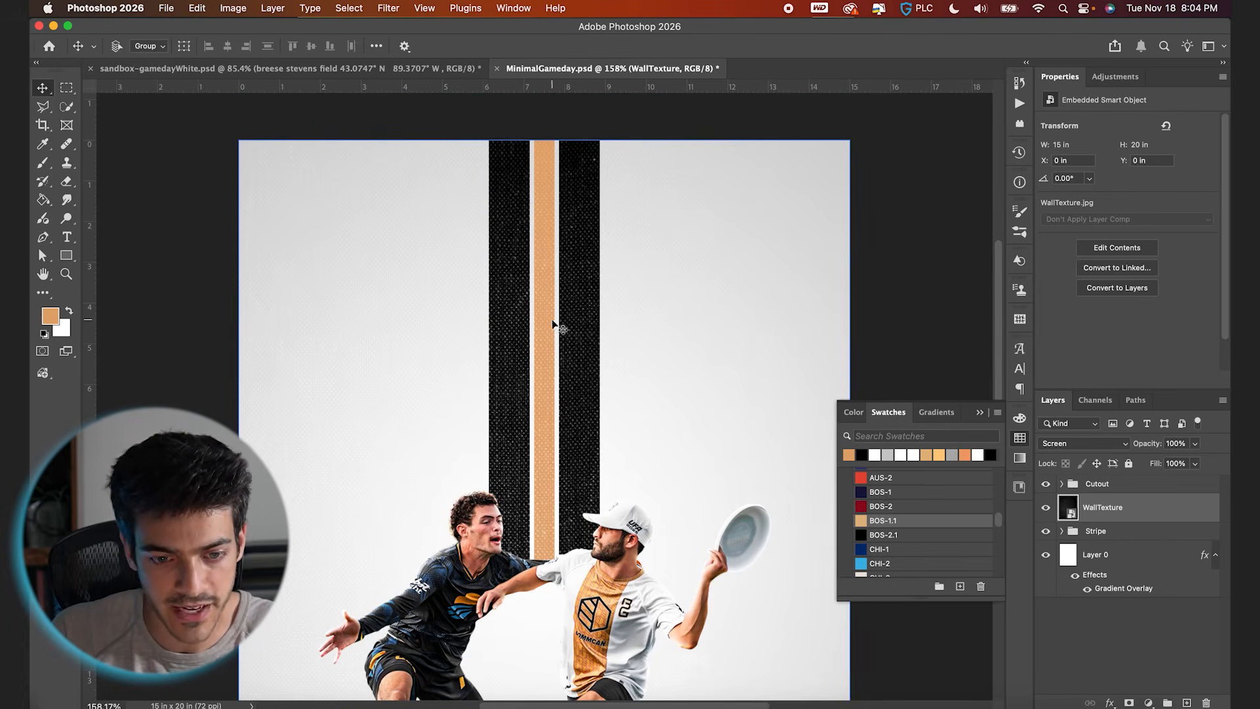
scroll(408, 258, "up", 4)
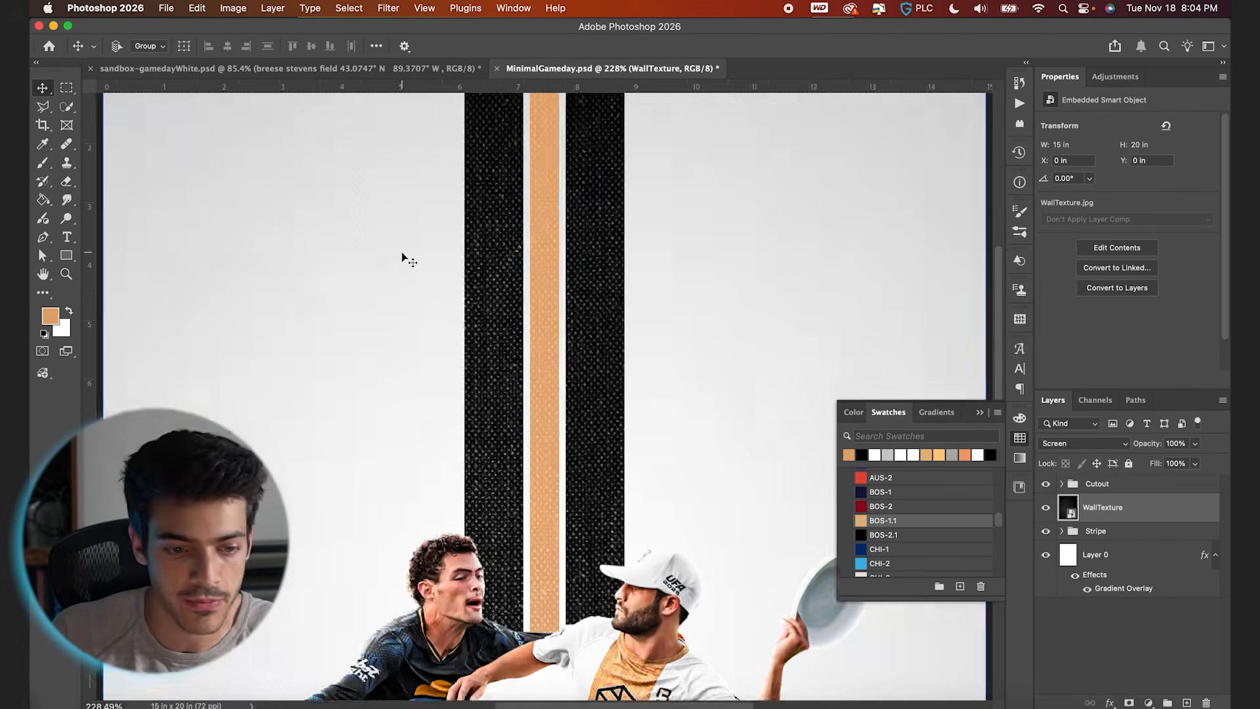
scroll(401, 302, "right", 10)
scroll(401, 303, "left", 3)
scroll(401, 302, "down", 1)
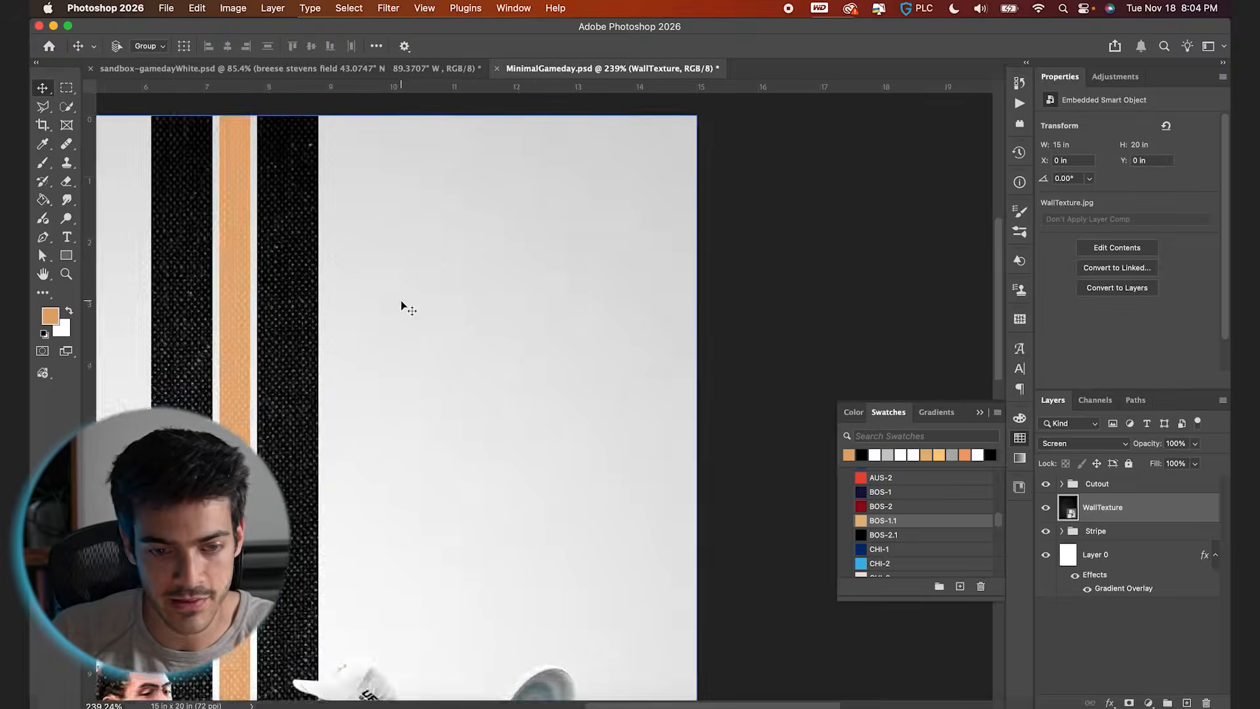
key("super+0")
key("super+s")
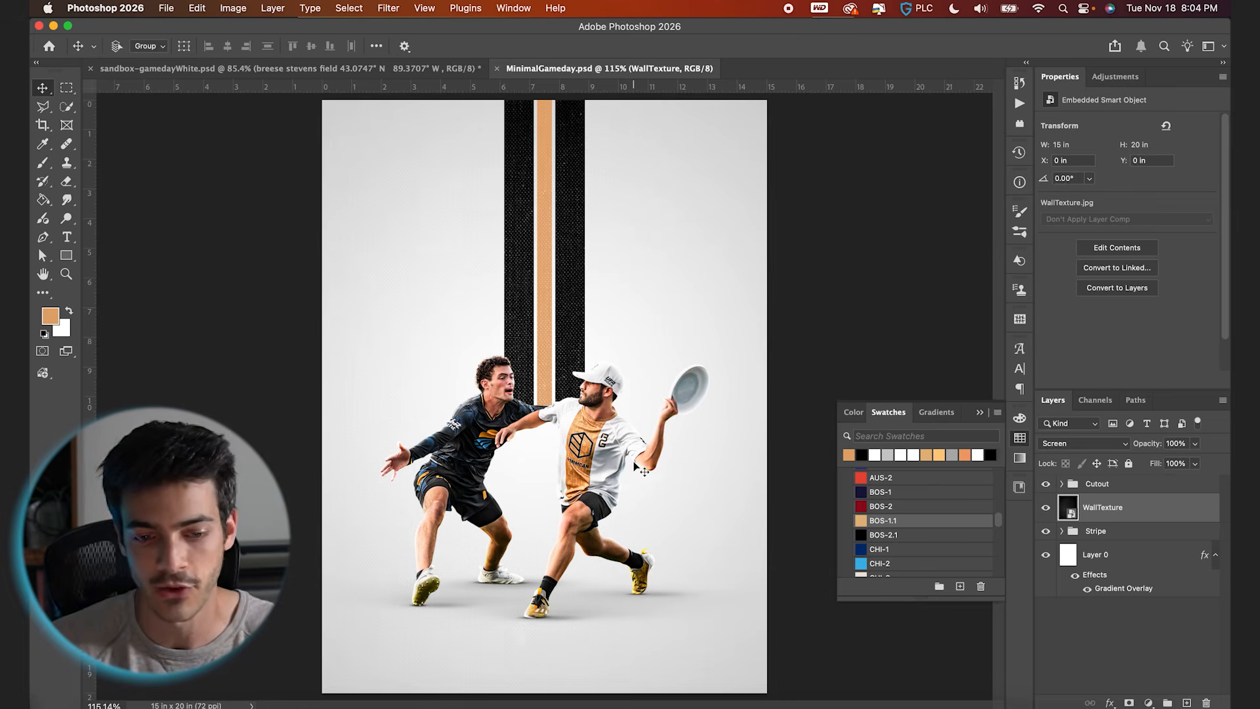
Add a new layer above the Cutout group and start a black 32 pt Times text in the empty area left of the stripe
left_click(1091, 486)
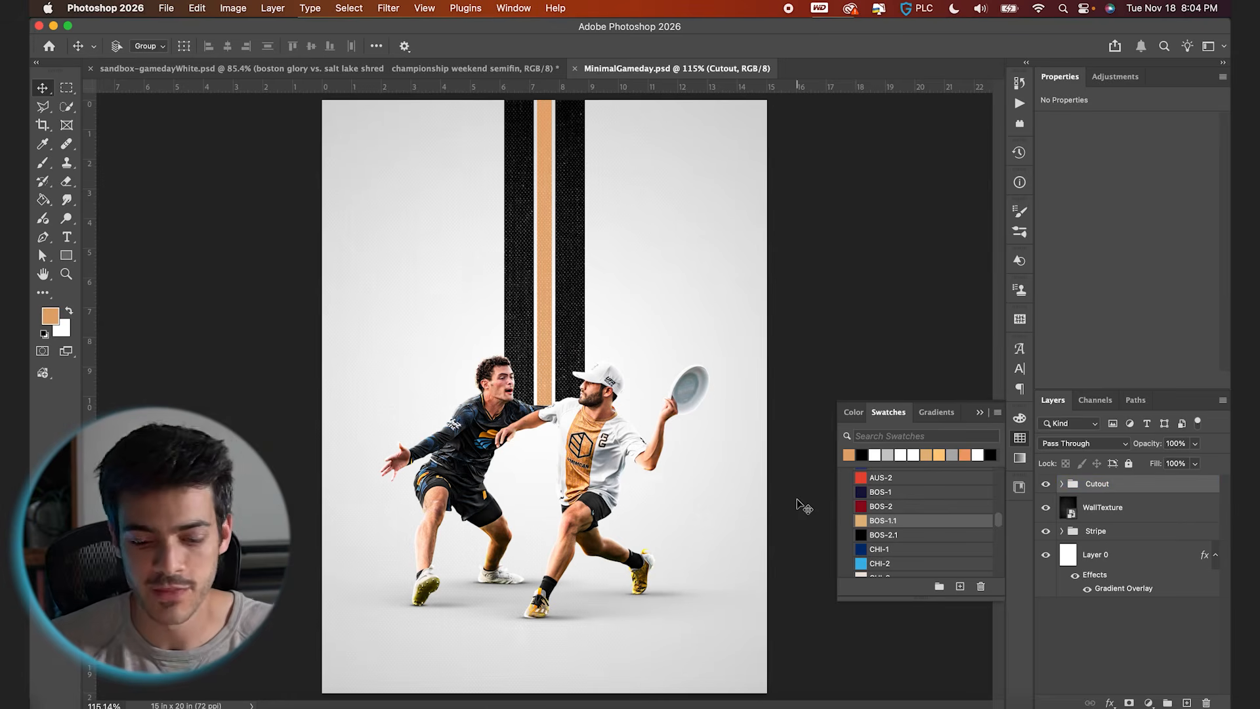
key("super+alt+shift+n")
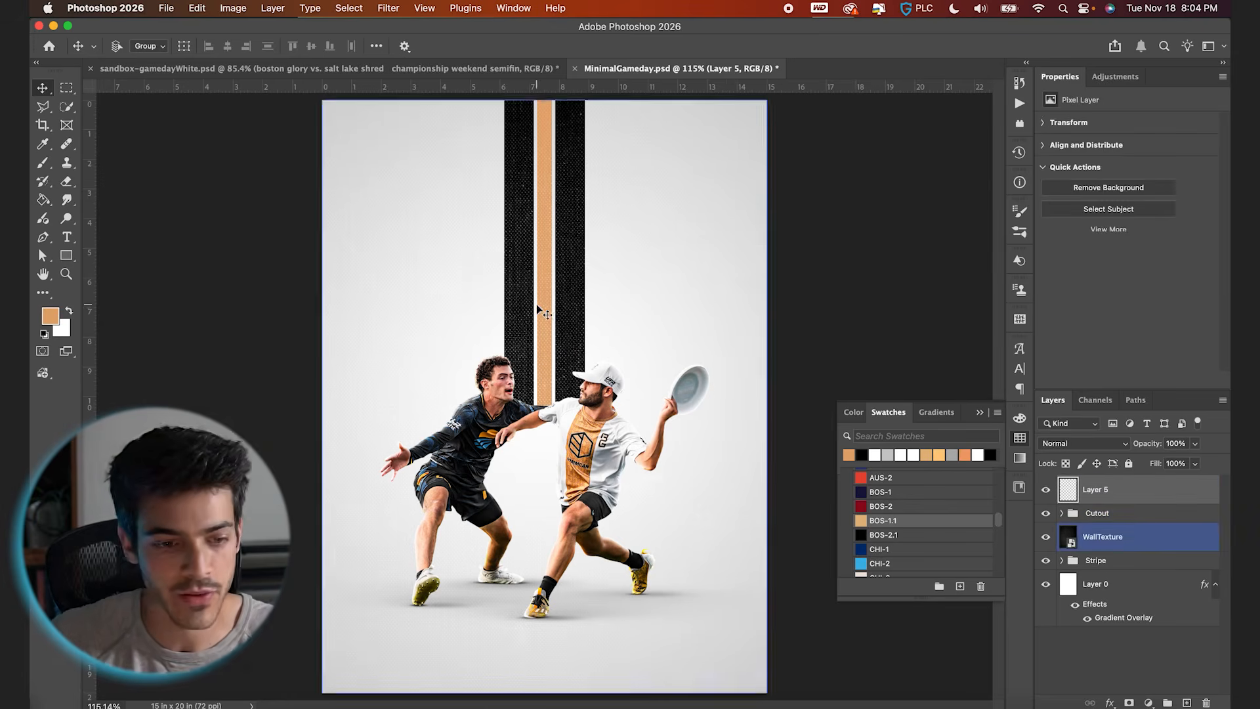
scroll(537, 309, "up", 2)
scroll(537, 308, "left", 3)
key("t")
key("d")
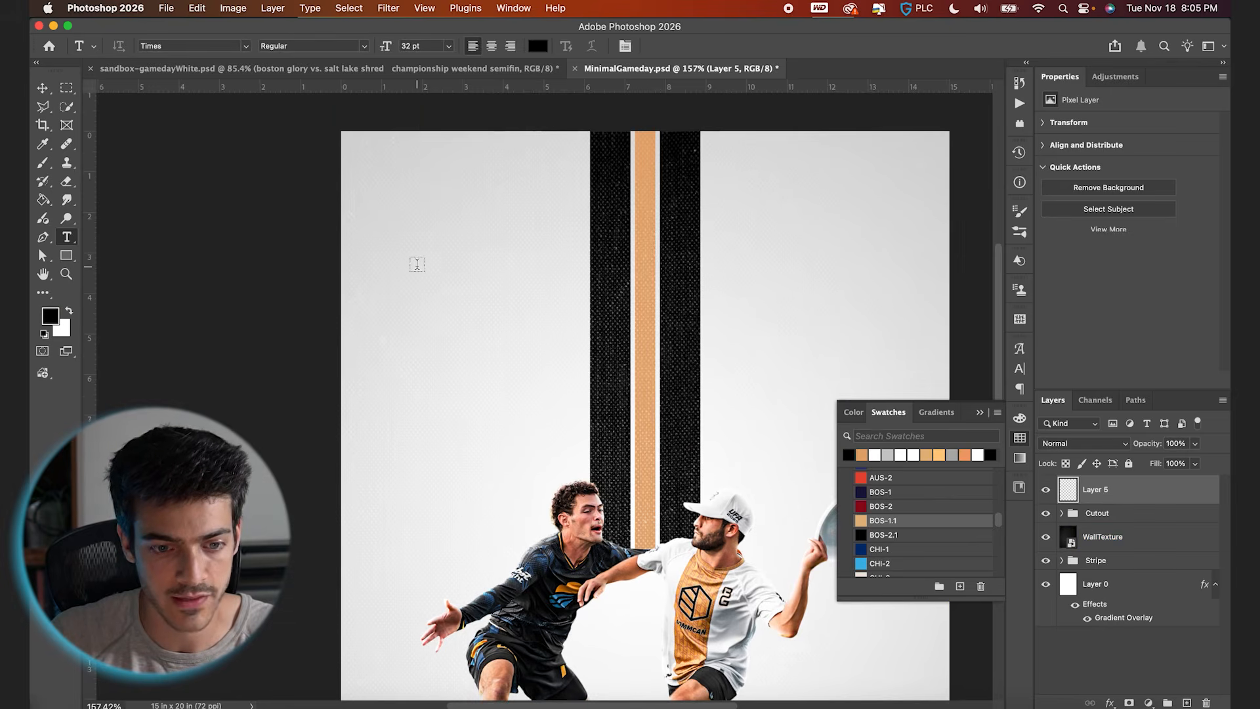
left_click(417, 264)
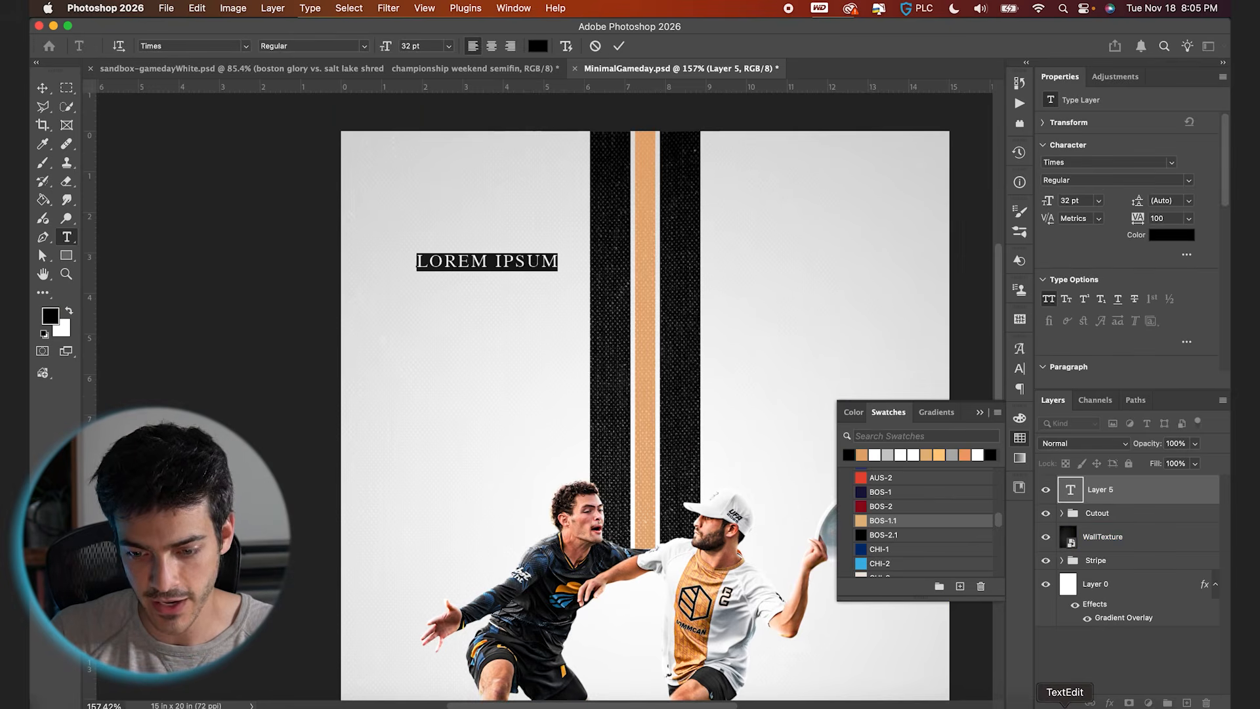
Copy the lines from "boston glory" through "5:00 pm" from the TextEdit note and replace the placeholder text with them in Photoshop
key("super+Tab")
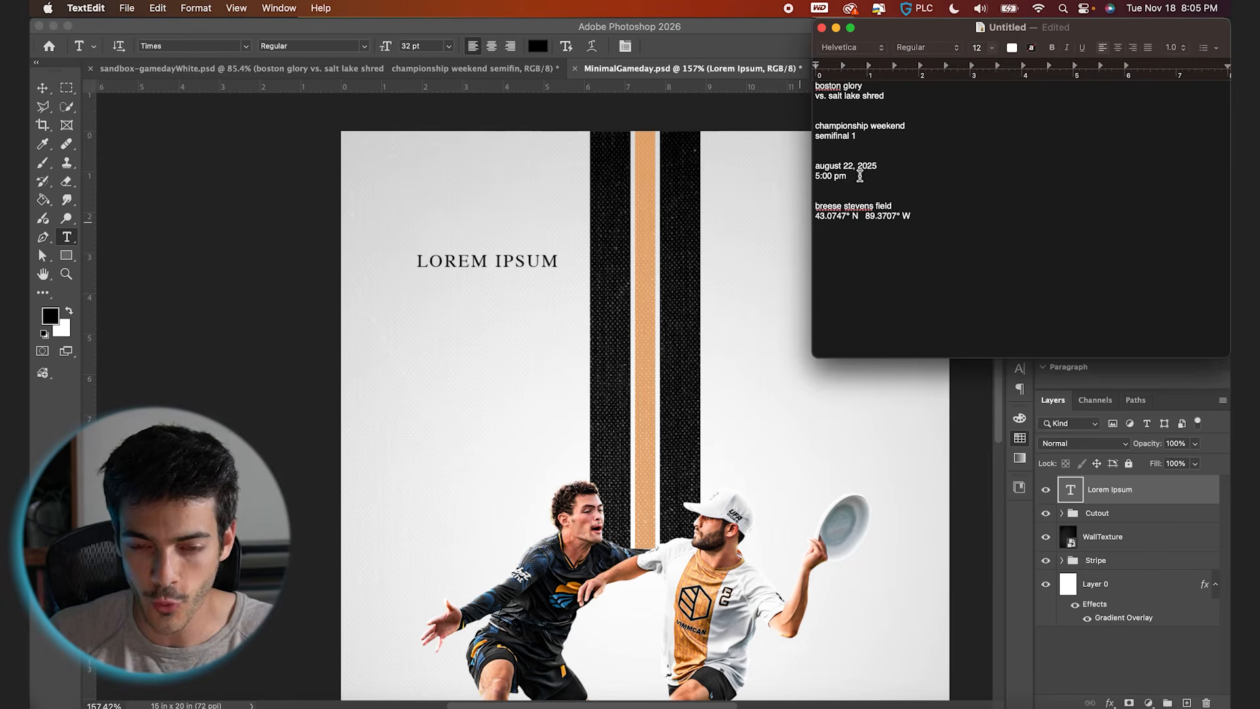
left_click_drag(859, 177, 804, 84)
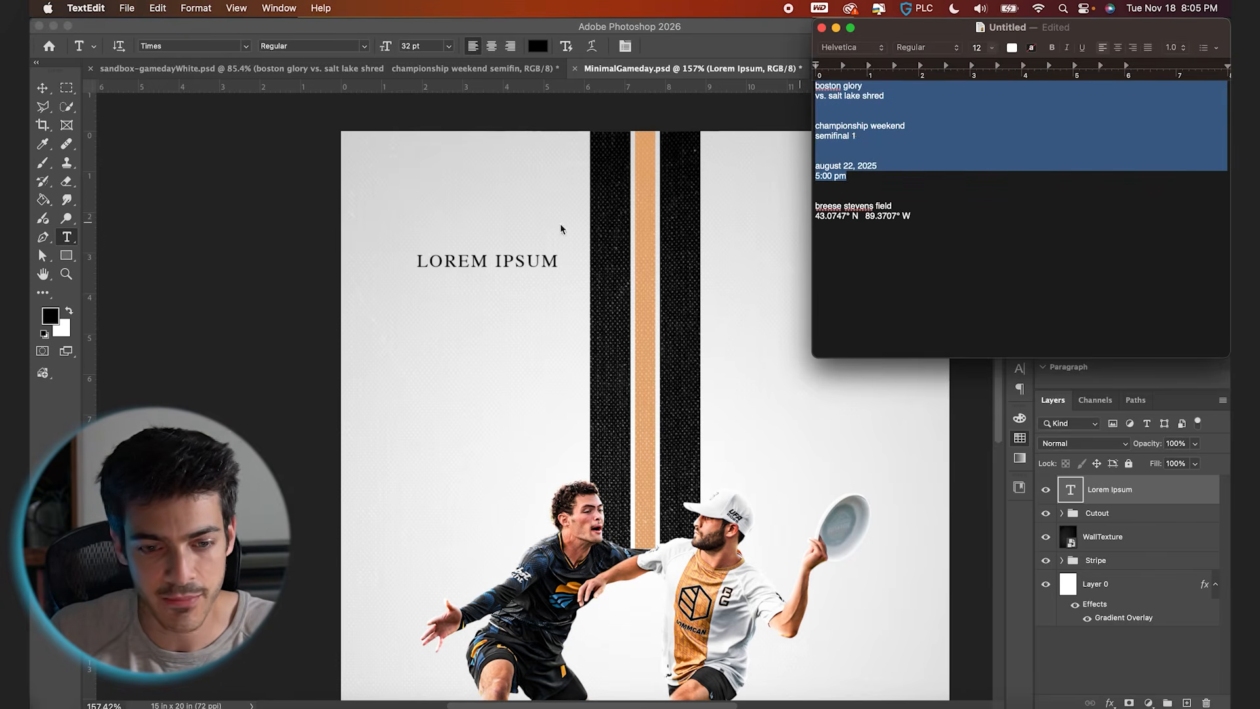
key("super+c")
left_click(653, 217)
left_click(484, 262)
key("super+a")
key("super+v")
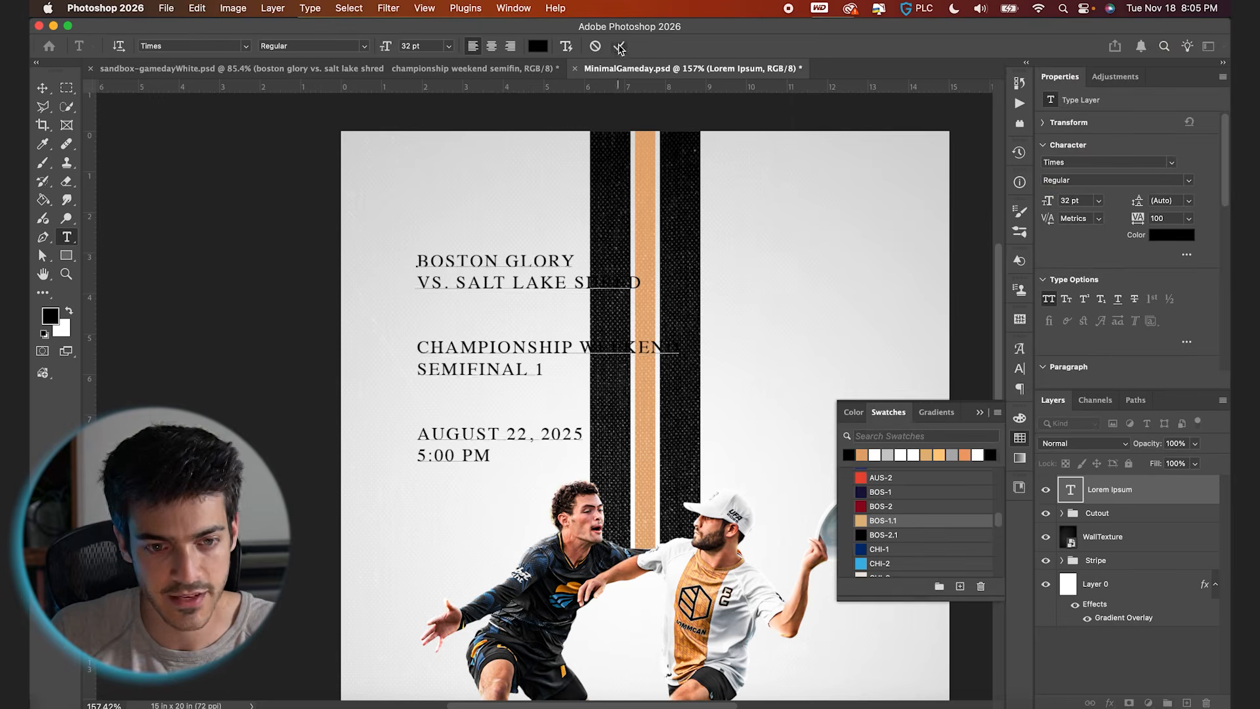
left_click(618, 44)
Set the event text's font size to 12 pt and its leading to 27 pt
left_click(1020, 370)
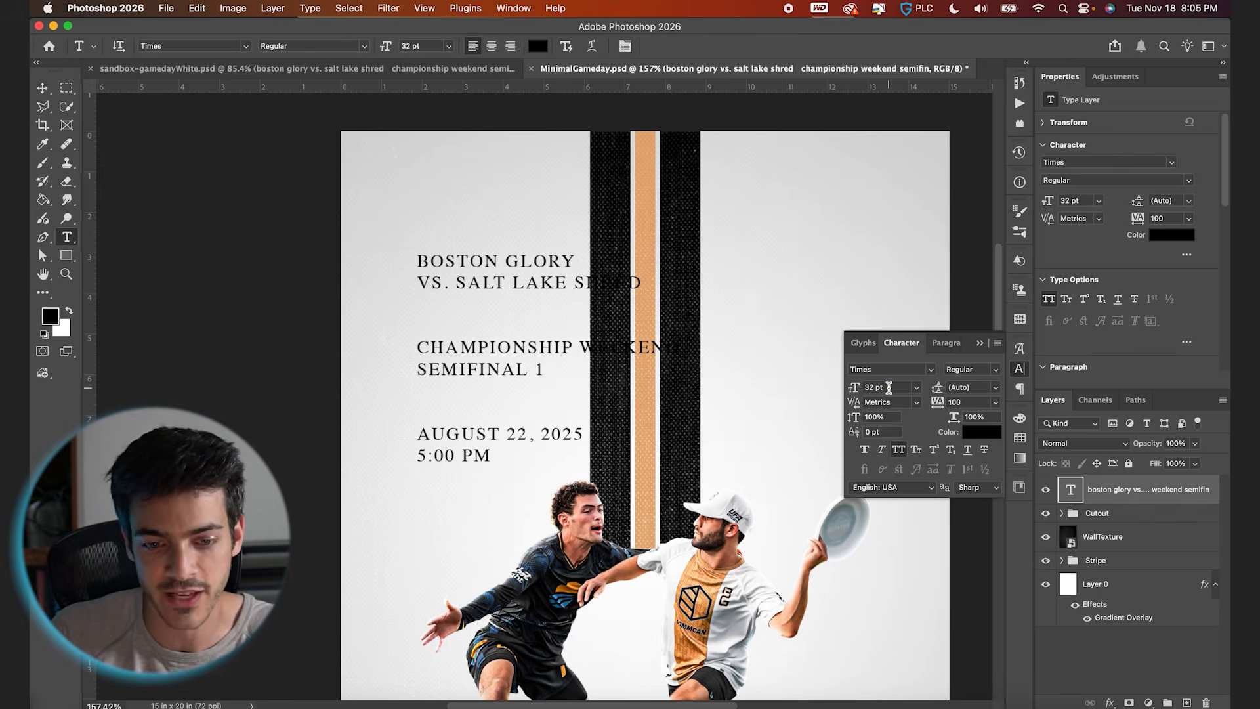
left_click(889, 387)
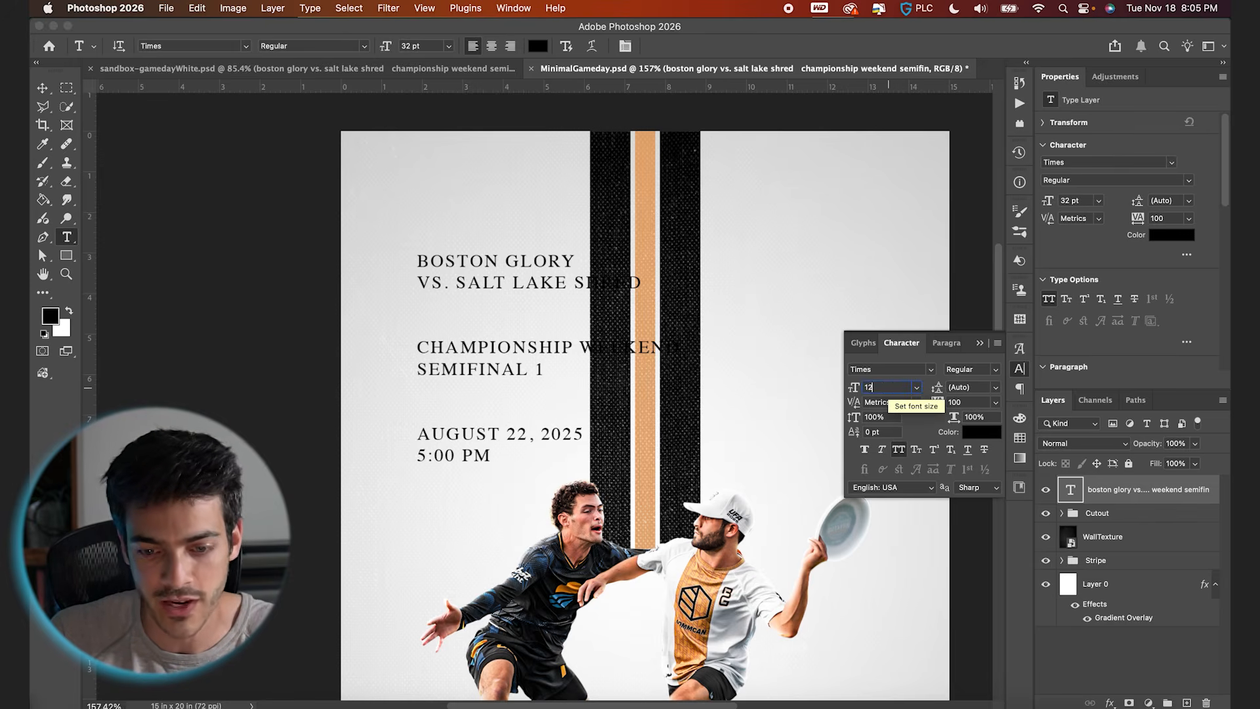
type("12")
key("Return")
scroll(394, 307, "up", 4)
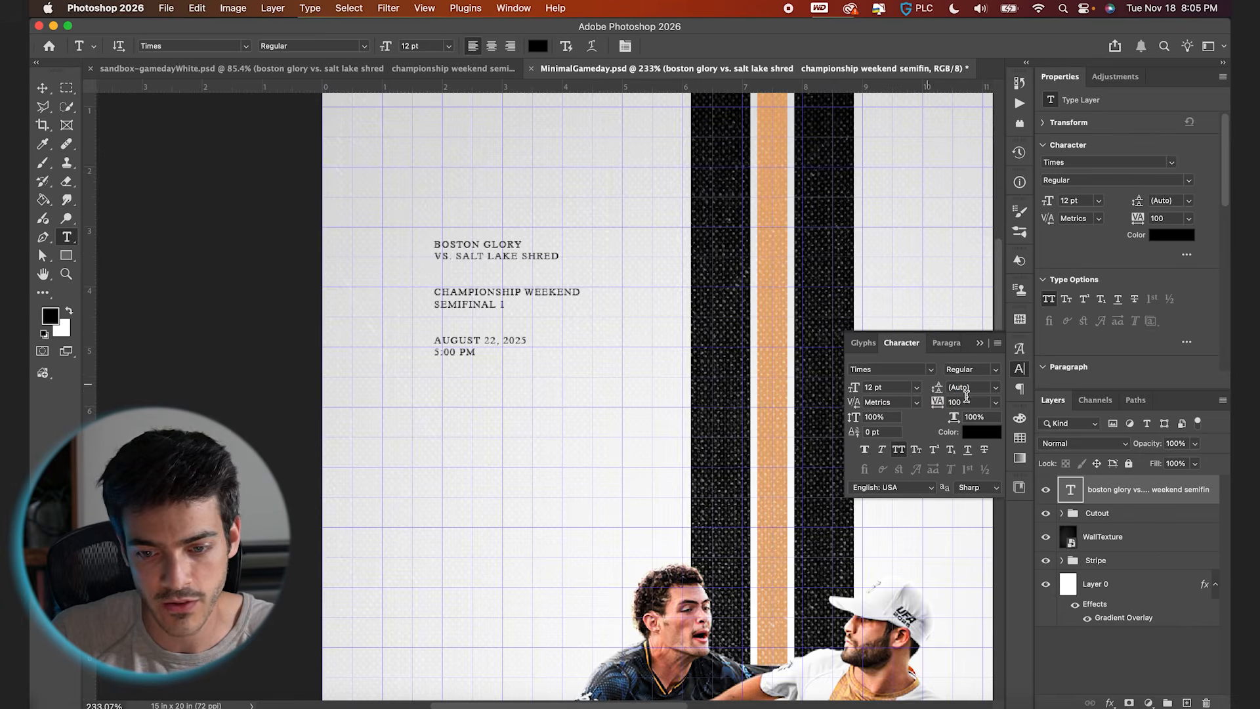
left_click(968, 389)
key("Up")
key("Up")
key("Up")
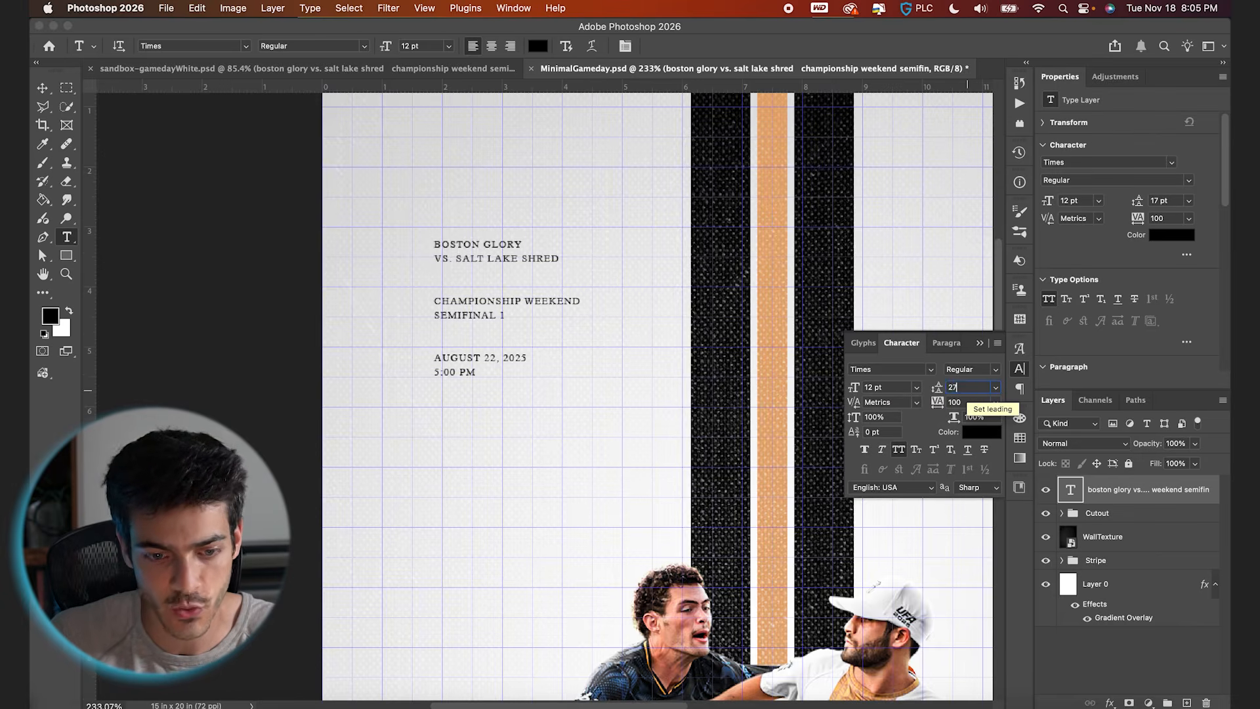
key("Return")
Align the event text block to the grid, with its left edge at 1.5 in and its top at 3 in
key("v")
left_click_drag(560, 376, 540, 361)
scroll(540, 361, "up", 3)
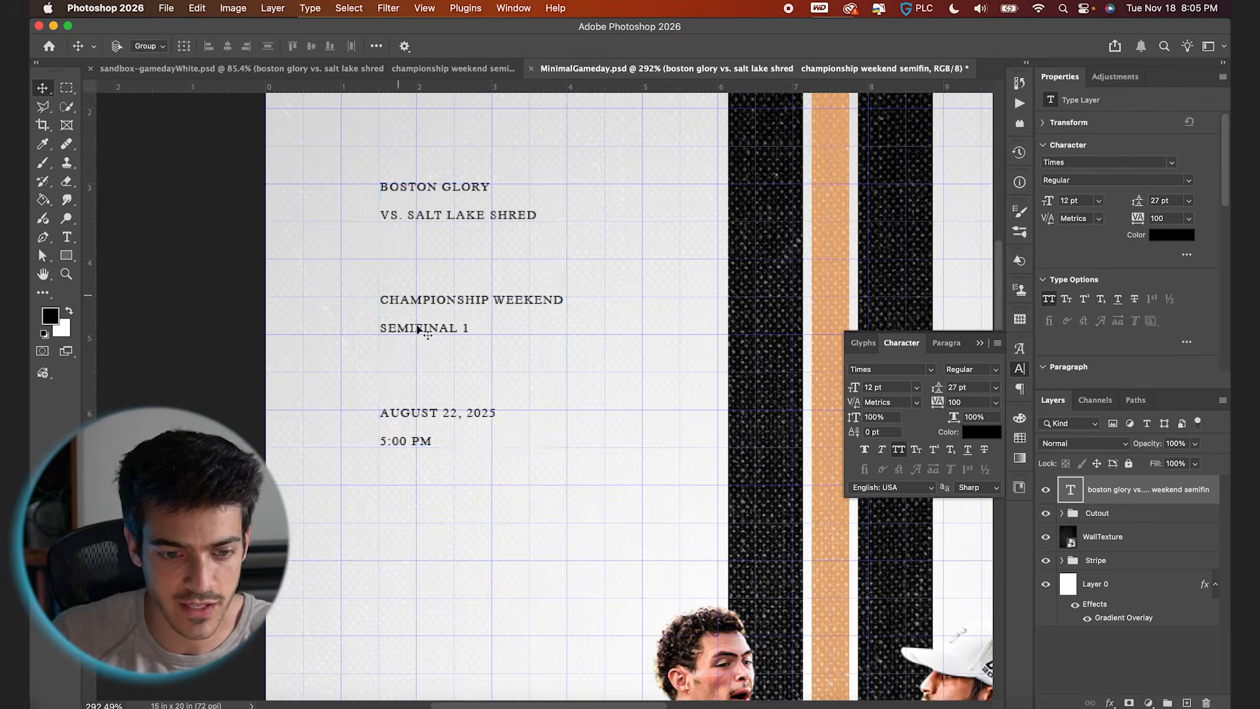
key("Down")
key("Down")
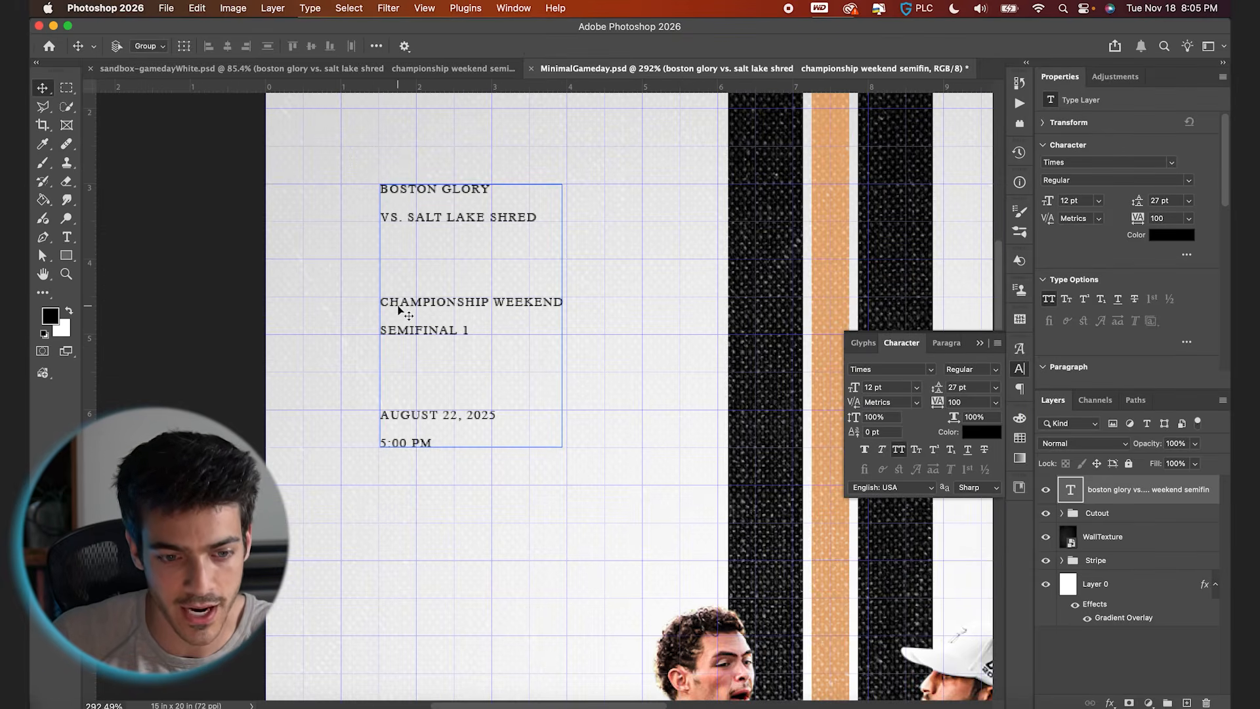
key("super+0")
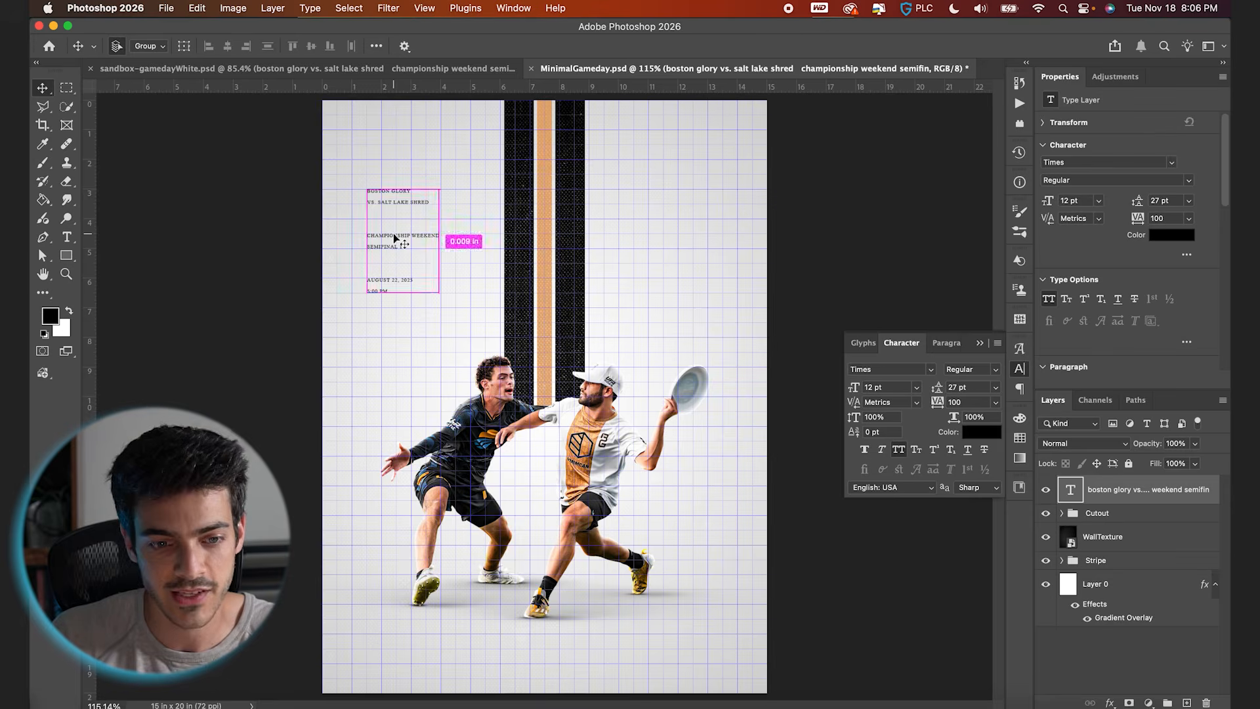
Move the event text block further down beside the stripe, check it against the grid, and hide the grid
key("super+apostrophe")
left_click_drag(422, 292, 423, 301)
key("super+apostrophe")
scroll(364, 329, "up", 5)
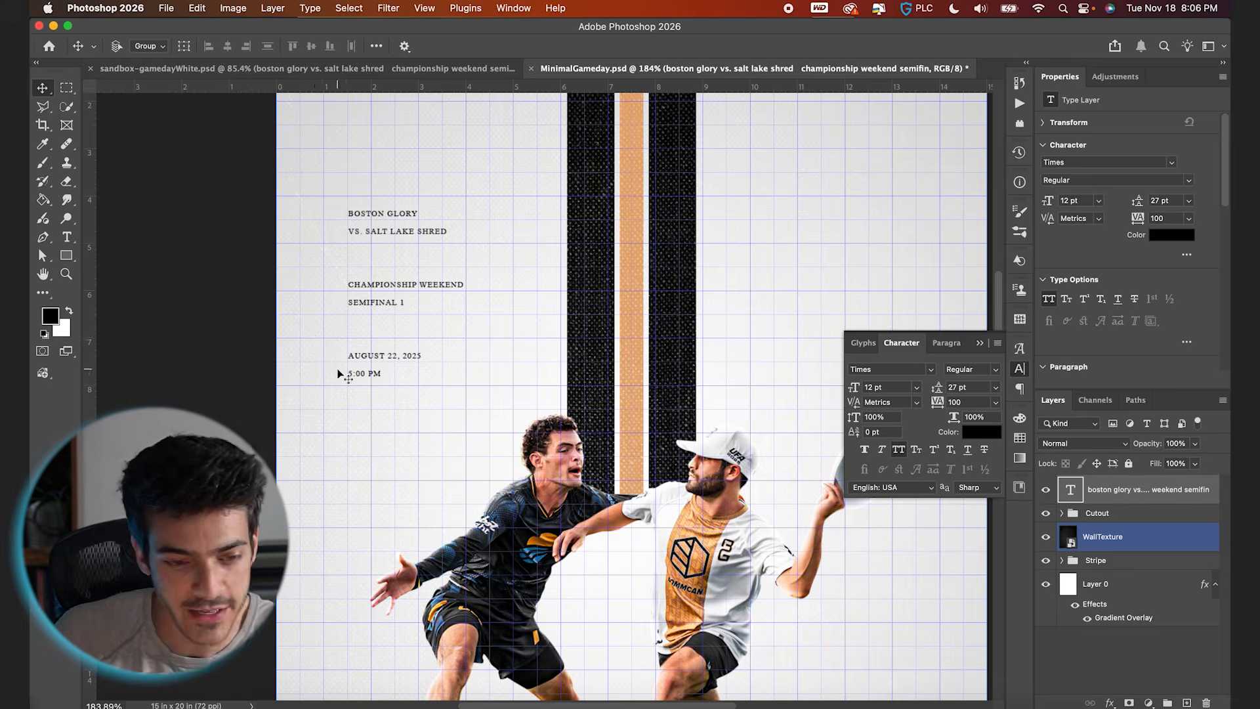
key("super+0")
key("super+apostrophe")
Duplicate the event text block across the stripe and replace its wording with the "breese stevens field" and coordinates lines from the TextEdit note
left_click_drag(391, 273, 674, 235)
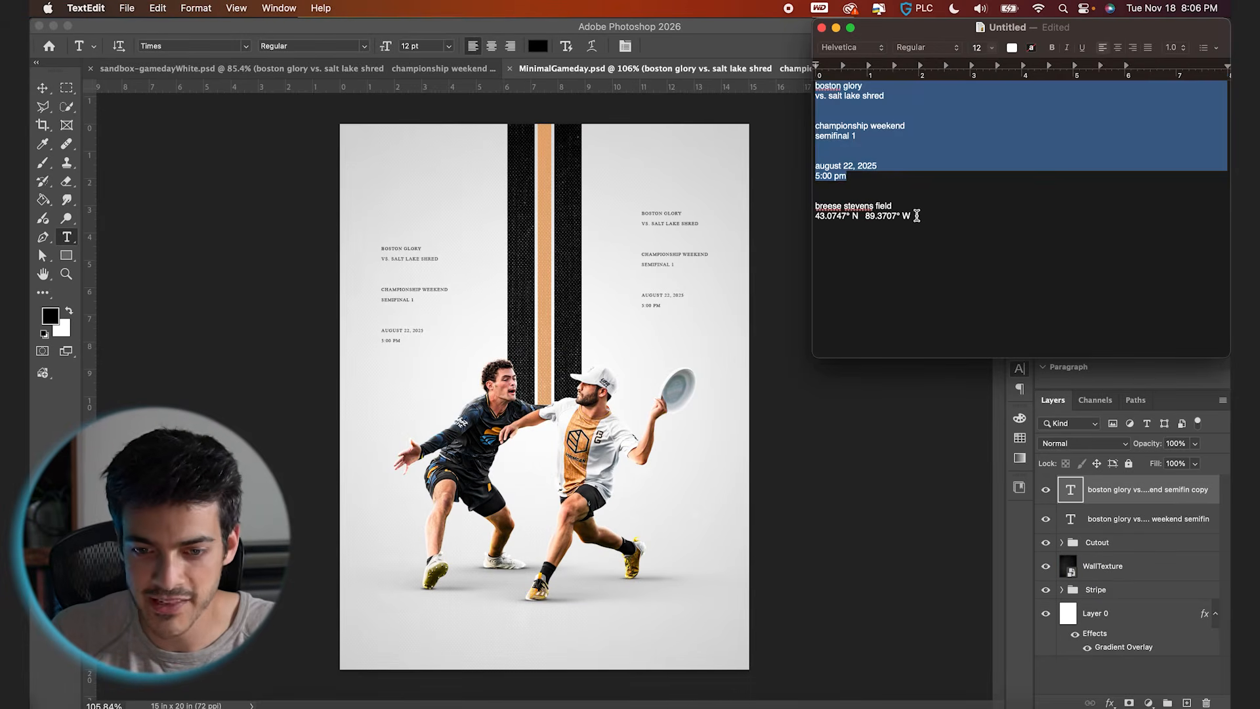
left_click(916, 217)
left_click_drag(915, 217, 805, 207)
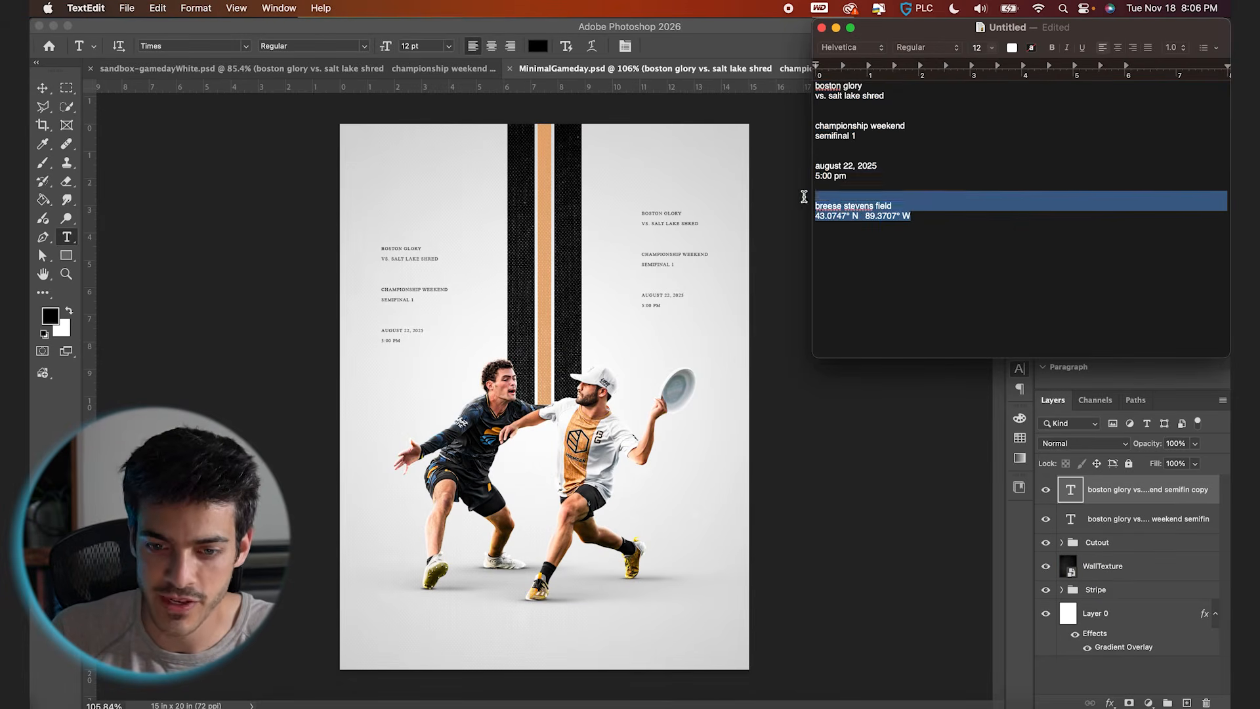
key("super+c")
left_click(658, 233)
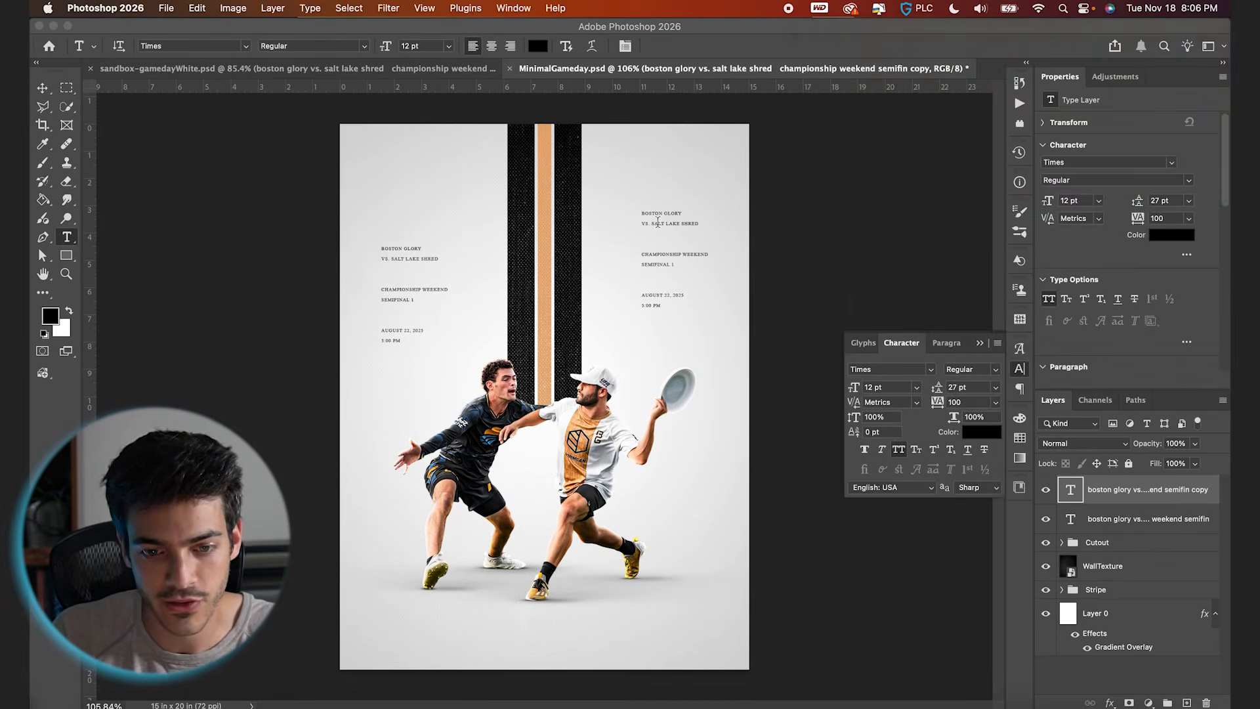
left_click(659, 225)
key("super+a")
key("super+v")
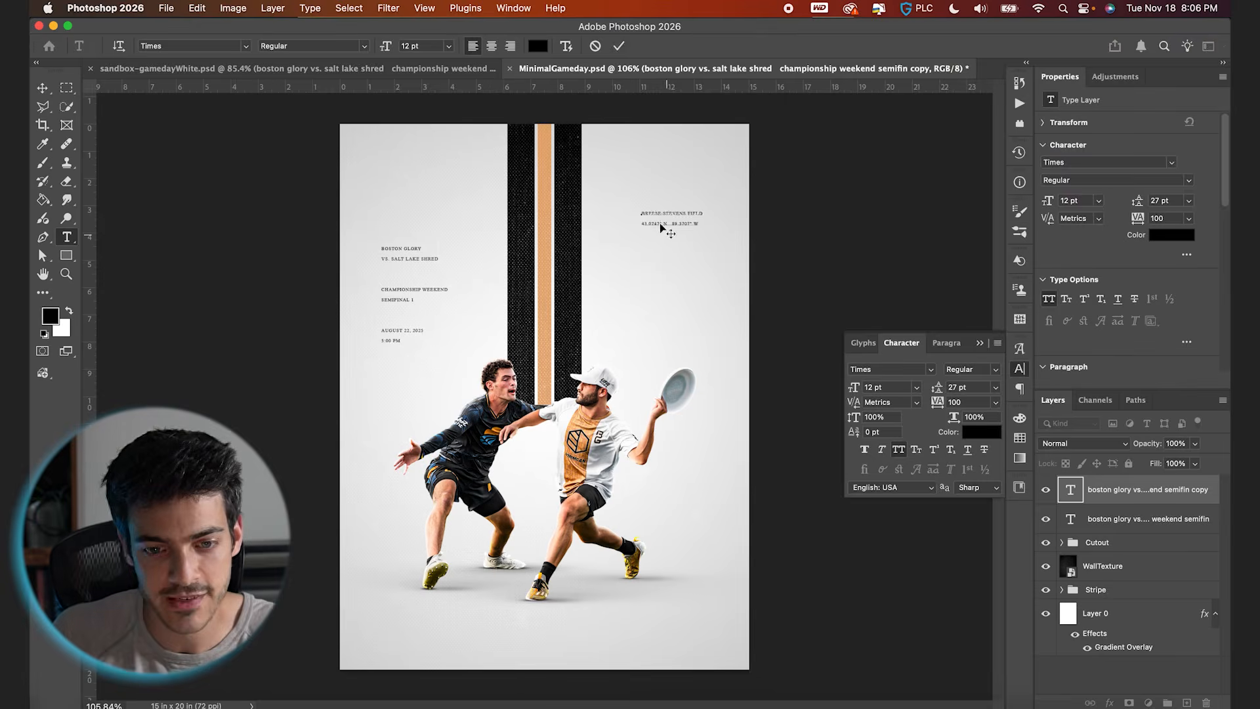
left_click(619, 46)
Show the grid and align the venue text above the event text, with its left edge at 1.5 in and its top at 3 in
key("super+plus")
scroll(722, 293, "up", 3)
scroll(722, 294, "up", 2)
scroll(722, 294, "right", 2)
key("v")
key("super+apostrophe")
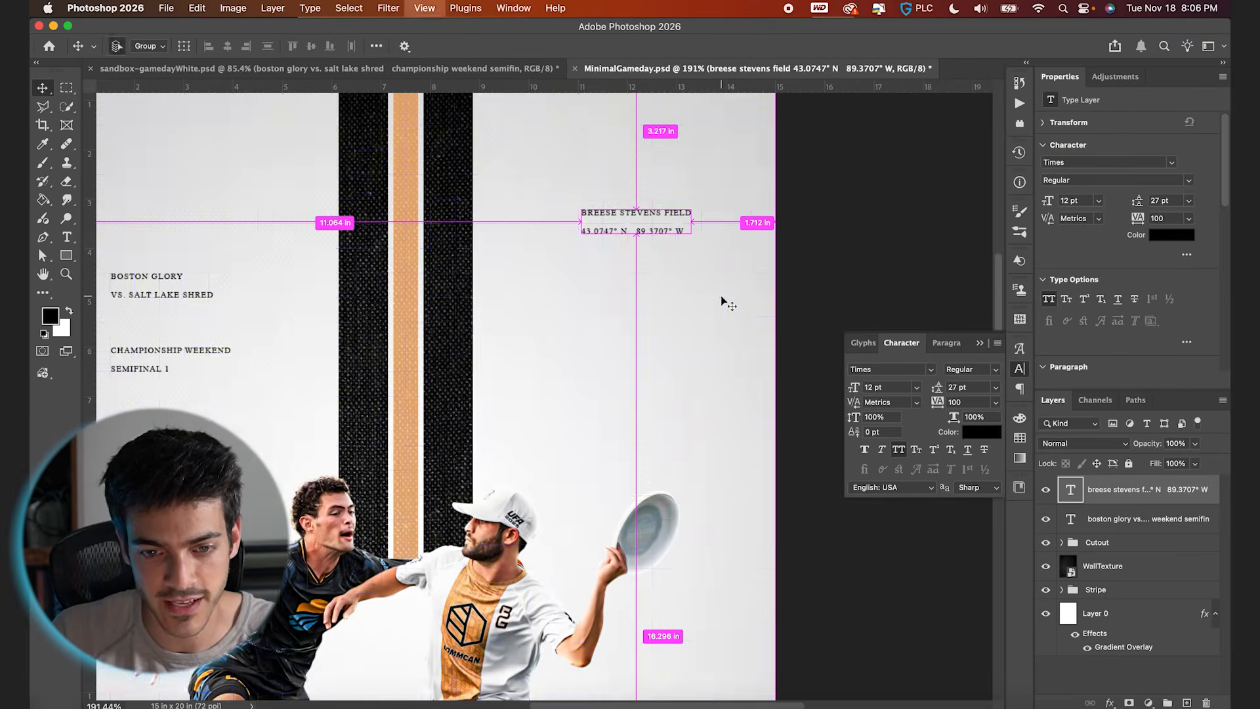
scroll(721, 298, "up", 2)
scroll(722, 298, "left", 2)
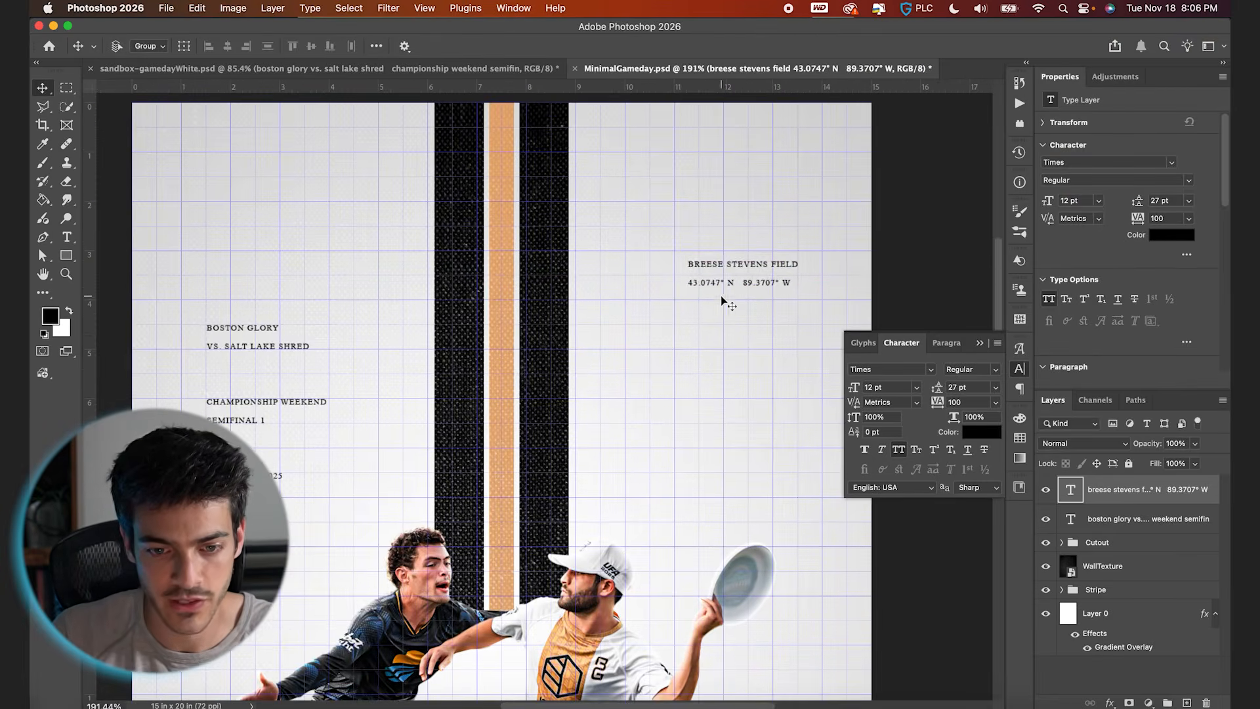
left_click_drag(750, 318, 216, 333)
left_click(274, 339)
key("Up")
key("Up")
key("Up")
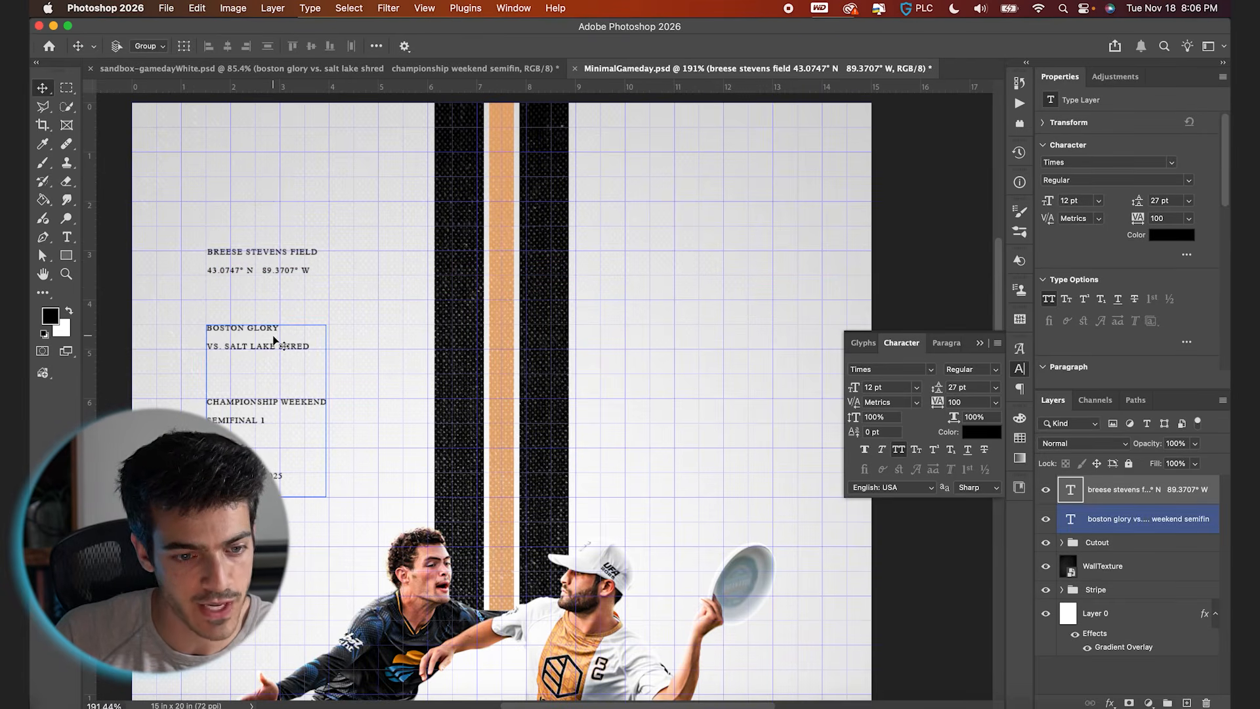
key("Left")
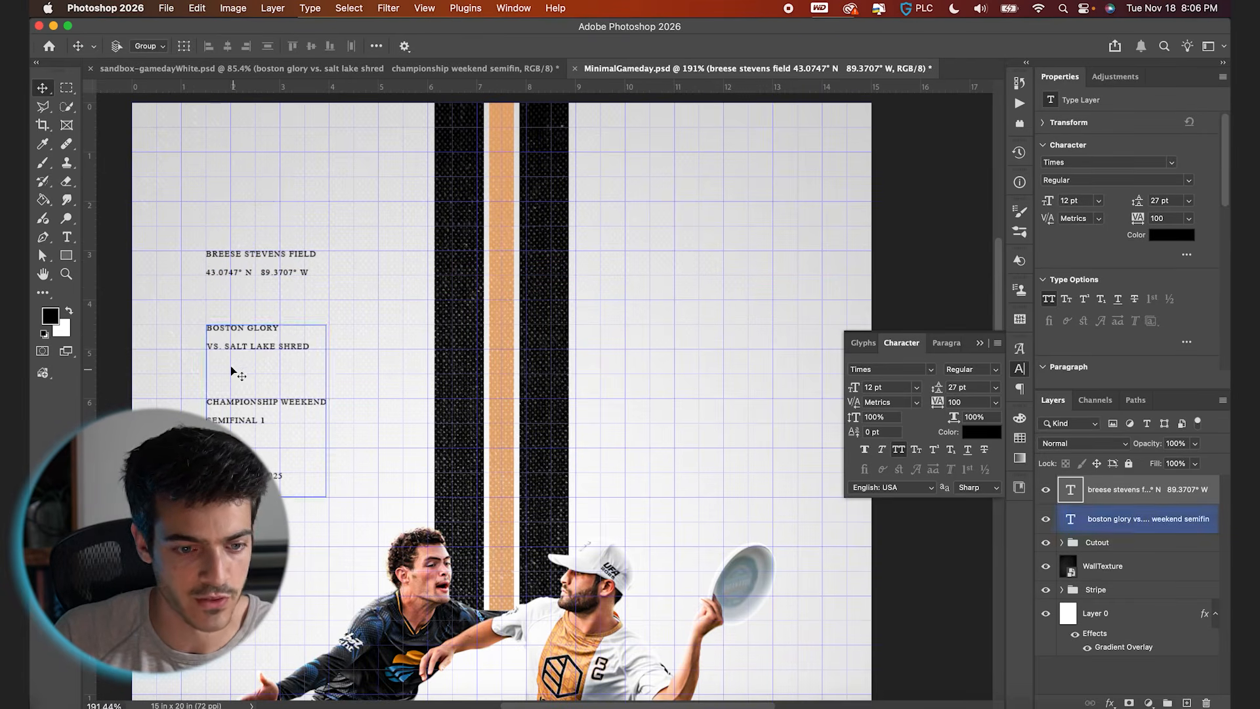
Move the venue text straight across to the opposite side of the stripe, keeping its height, and hide the grid
scroll(293, 329, "down", 3)
left_click_drag(350, 302, 691, 303)
key("super+apostrophe")
scroll(740, 410, "down", 3)
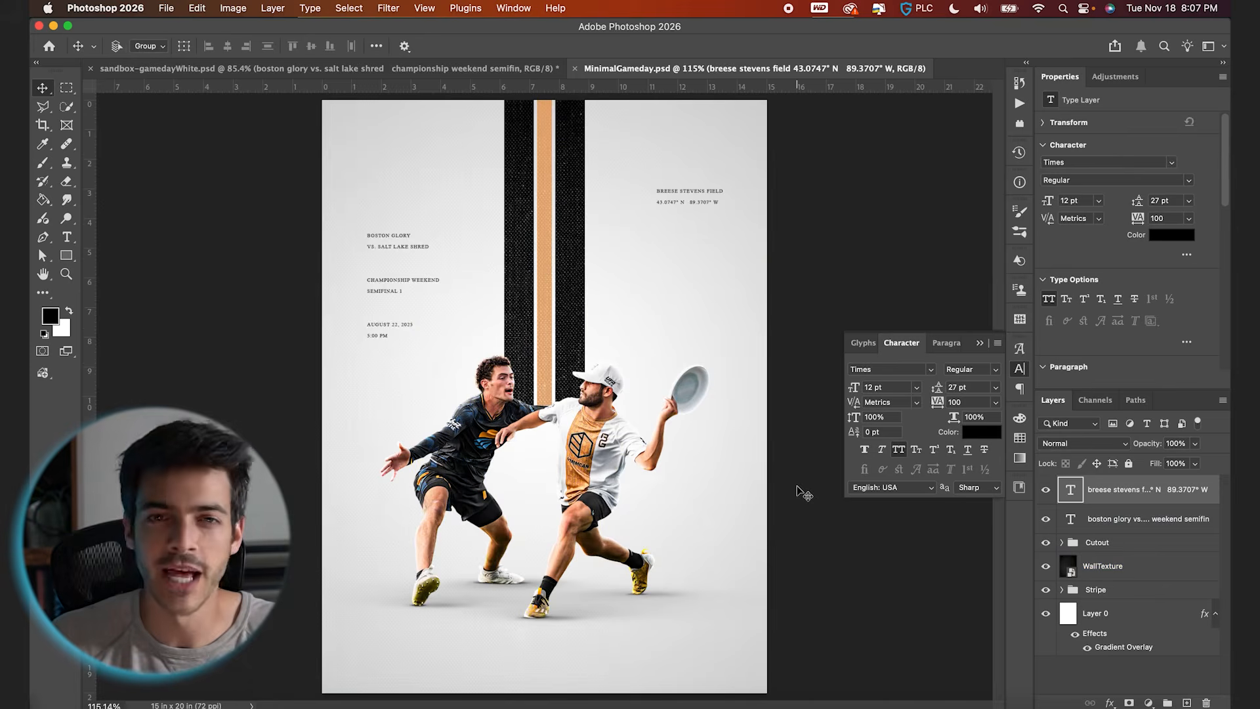
Duplicate the venue text, show the grid, and place the copy above the event text, roughly in line with its left edge
key("super+j")
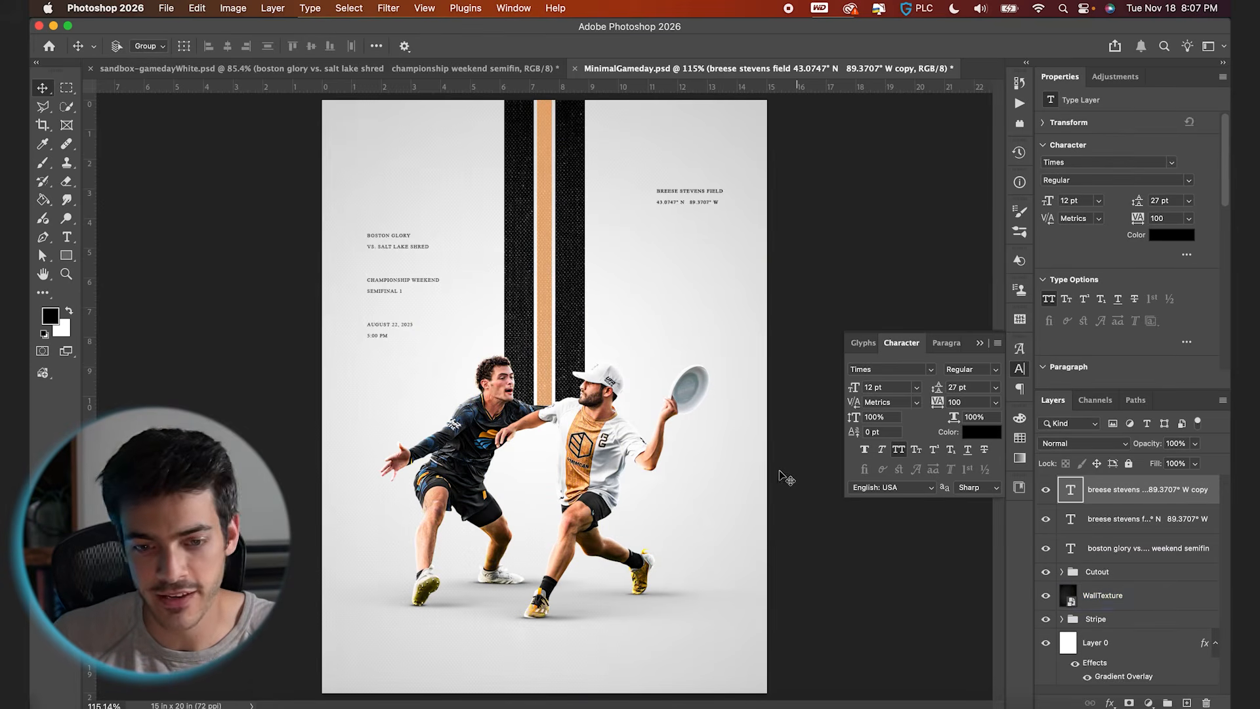
left_click_drag(745, 239, 472, 203)
key("super+apostrophe")
key("super+equal")
key("super+equal")
scroll(476, 209, "up", 10)
scroll(476, 209, "left", 8)
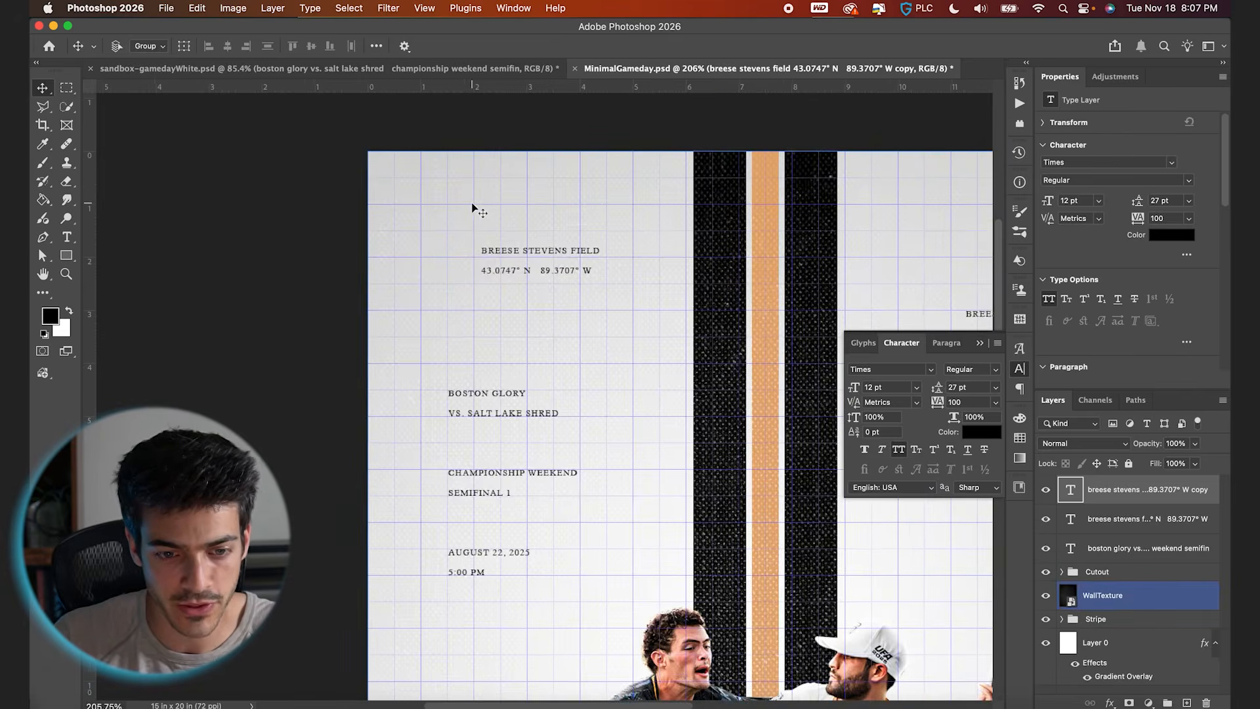
left_click_drag(520, 266, 483, 263)
Change the duplicated text to "Gameday" without all caps and set its font to Hermaiona
double_click(484, 263)
type("gameda")
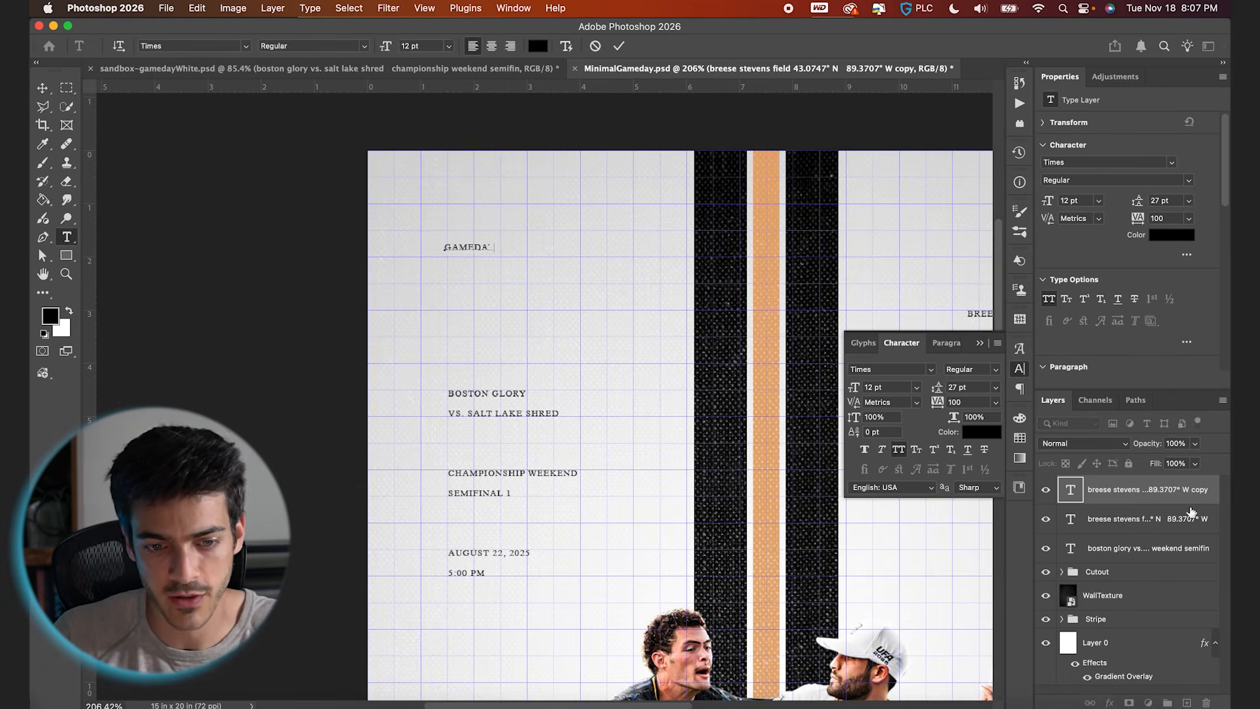
left_click(903, 450)
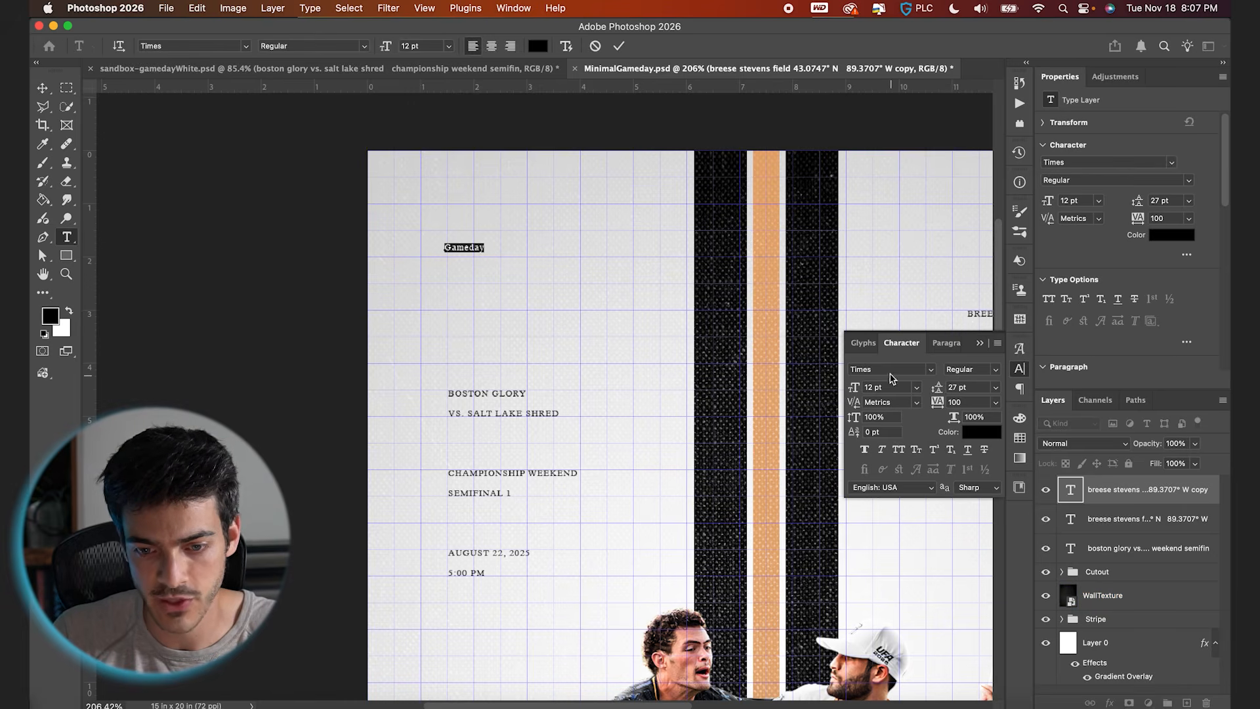
left_click(890, 370)
type("herm")
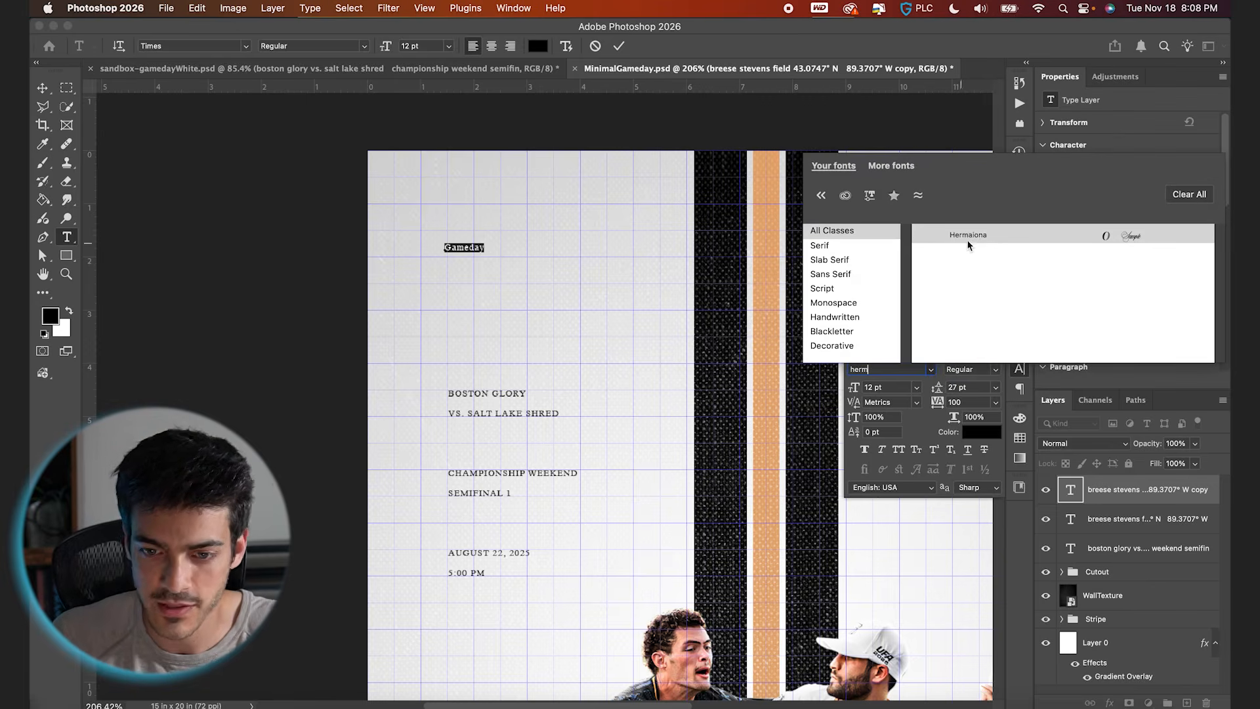
left_click(969, 238)
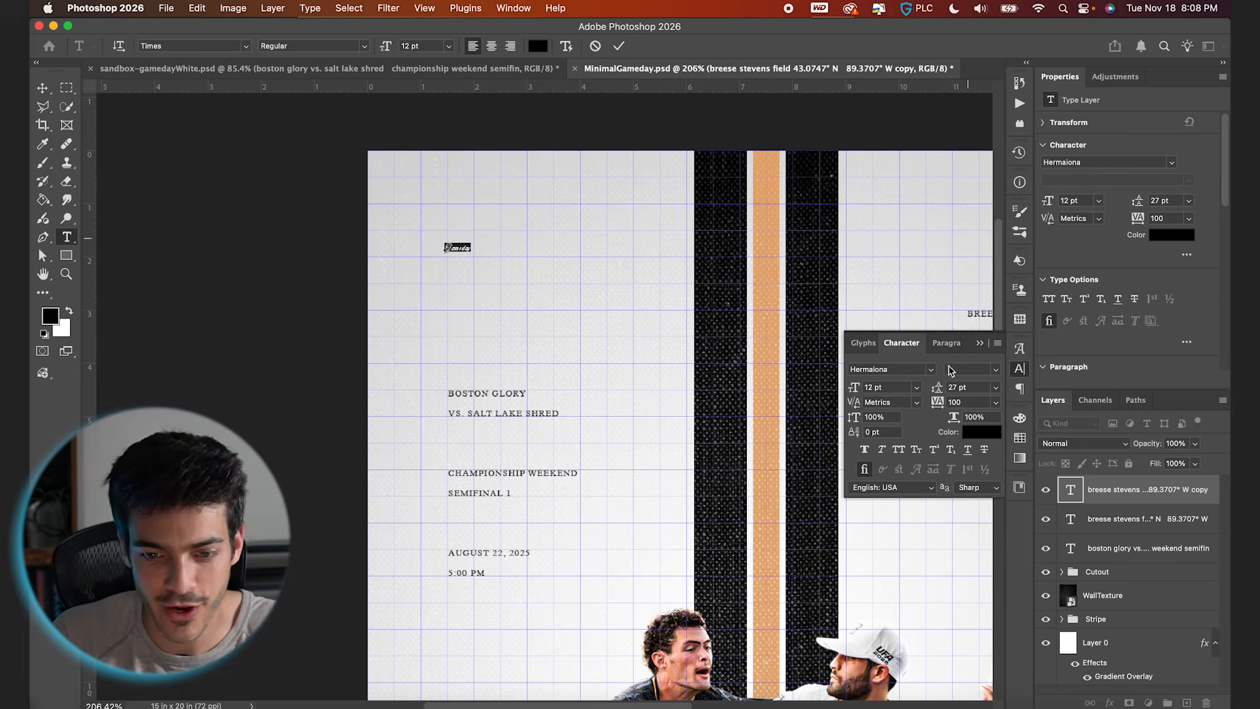
Set the "Gameday" title's tracking to 0 and its size to 80 pt, and position it above the event text
double_click(964, 402)
type("0")
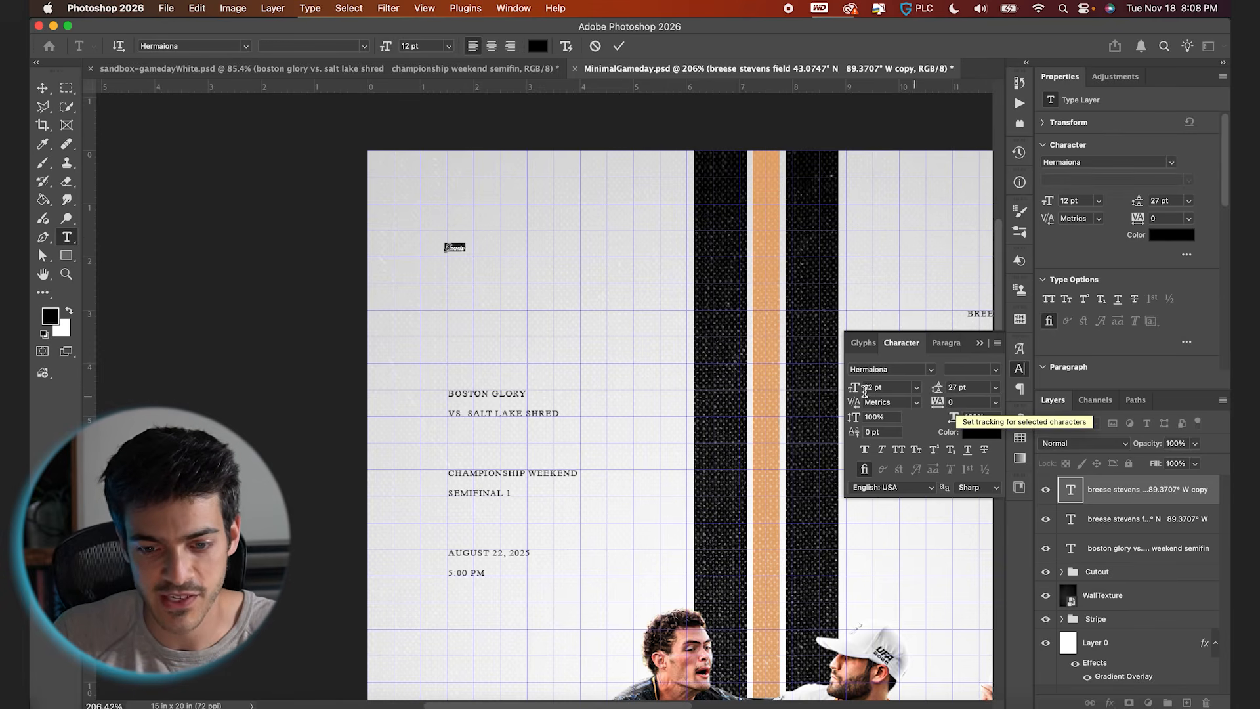
left_click_drag(857, 392, 895, 387)
type("80")
key("Return")
left_click(619, 46)
key("v")
left_click_drag(553, 248, 553, 255)
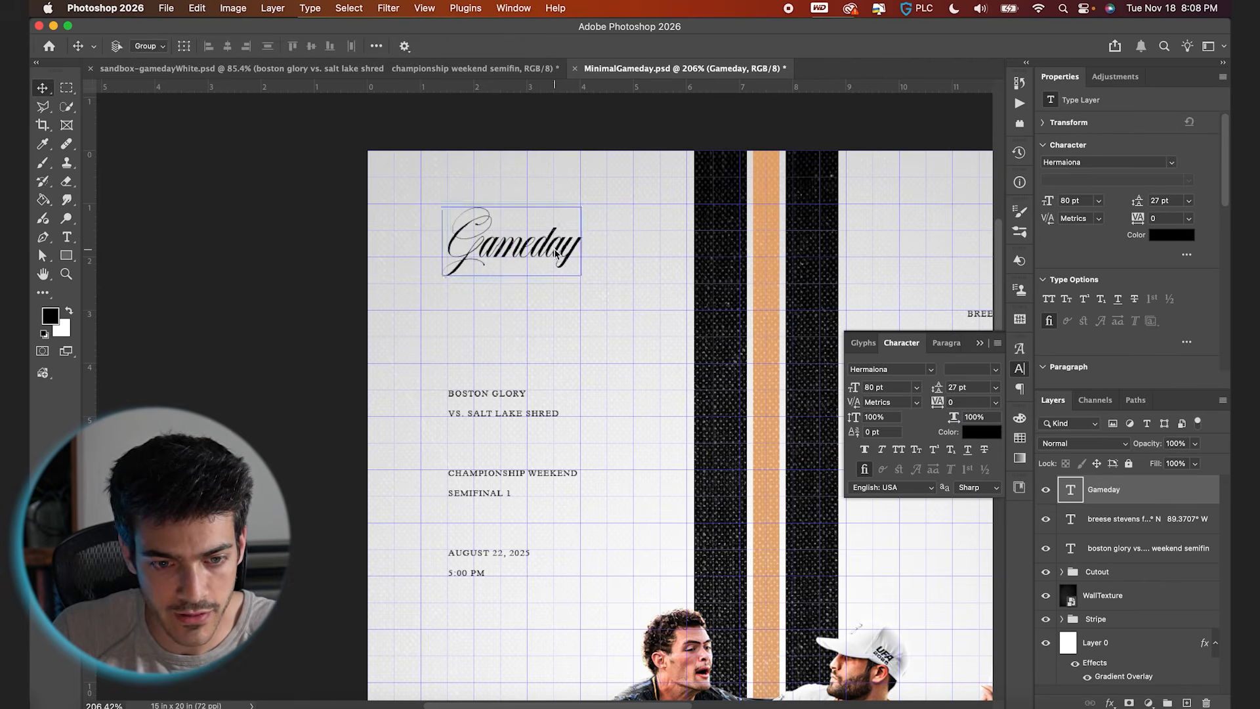
Try scaling the "Gameday" title up to about 93 pt with Free Transform
key("super+t")
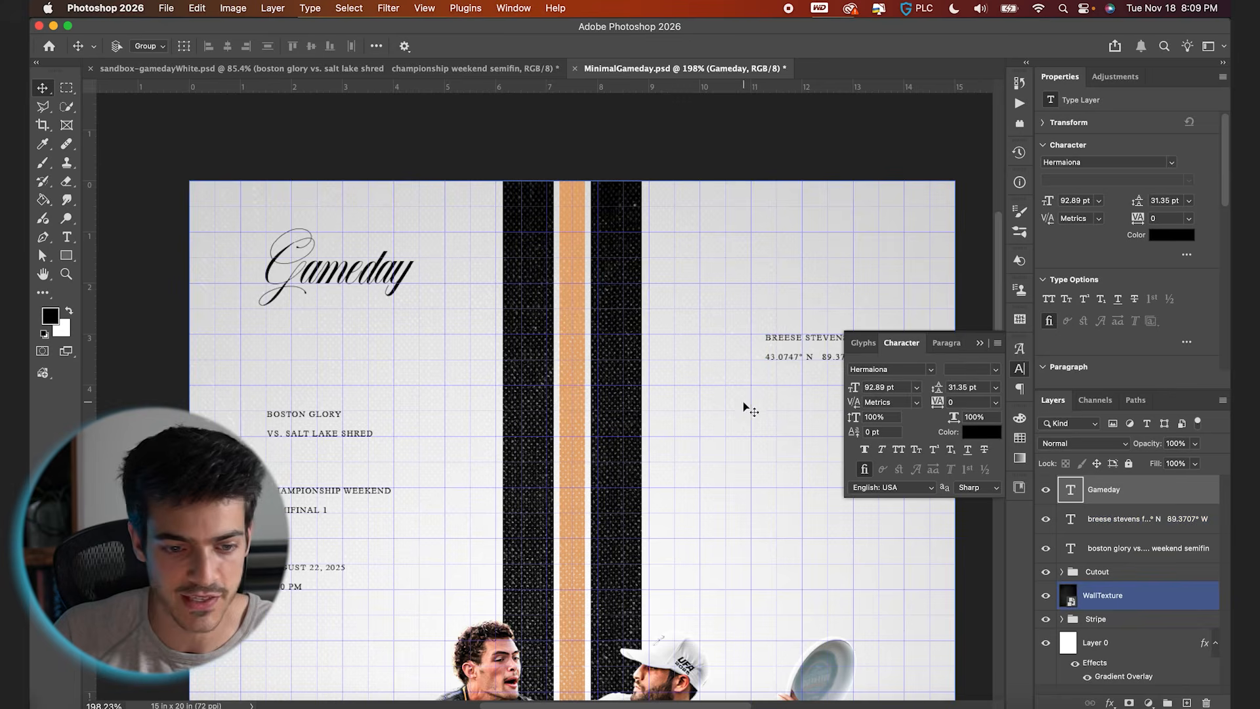
scroll(297, 448, "down", 5)
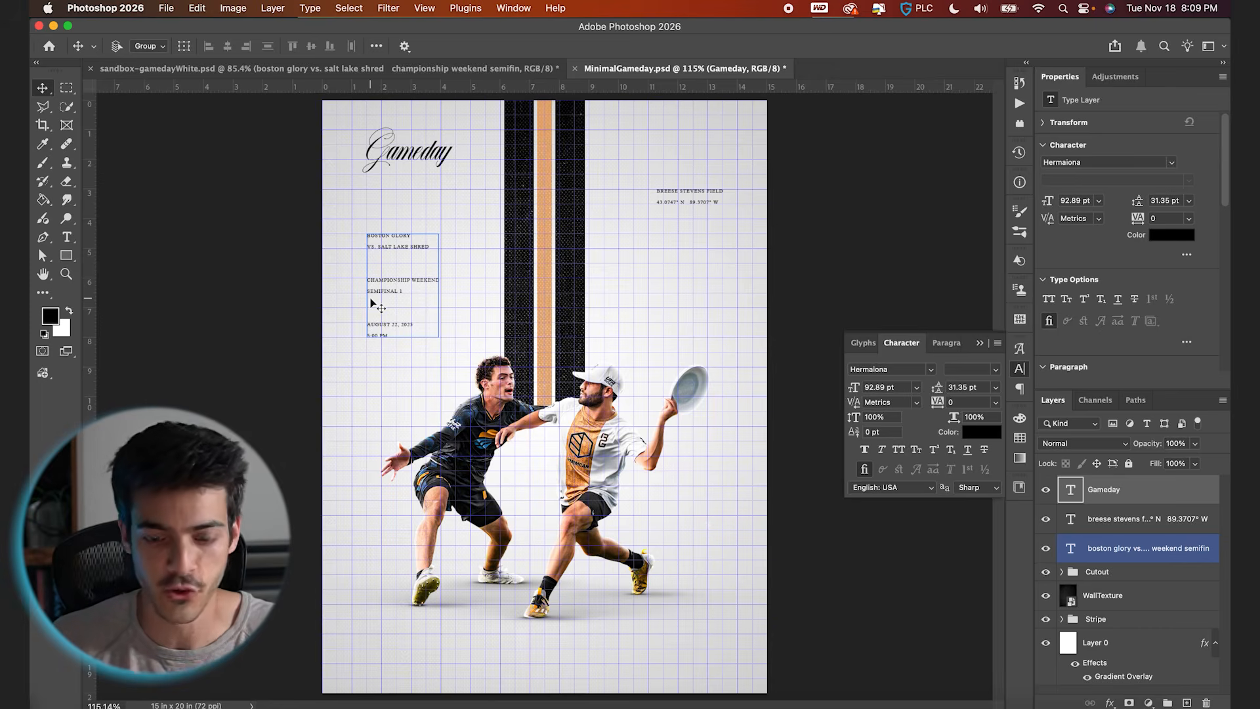
scroll(378, 305, "up", 1)
scroll(371, 300, "up", 4)
scroll(372, 302, "up", 6)
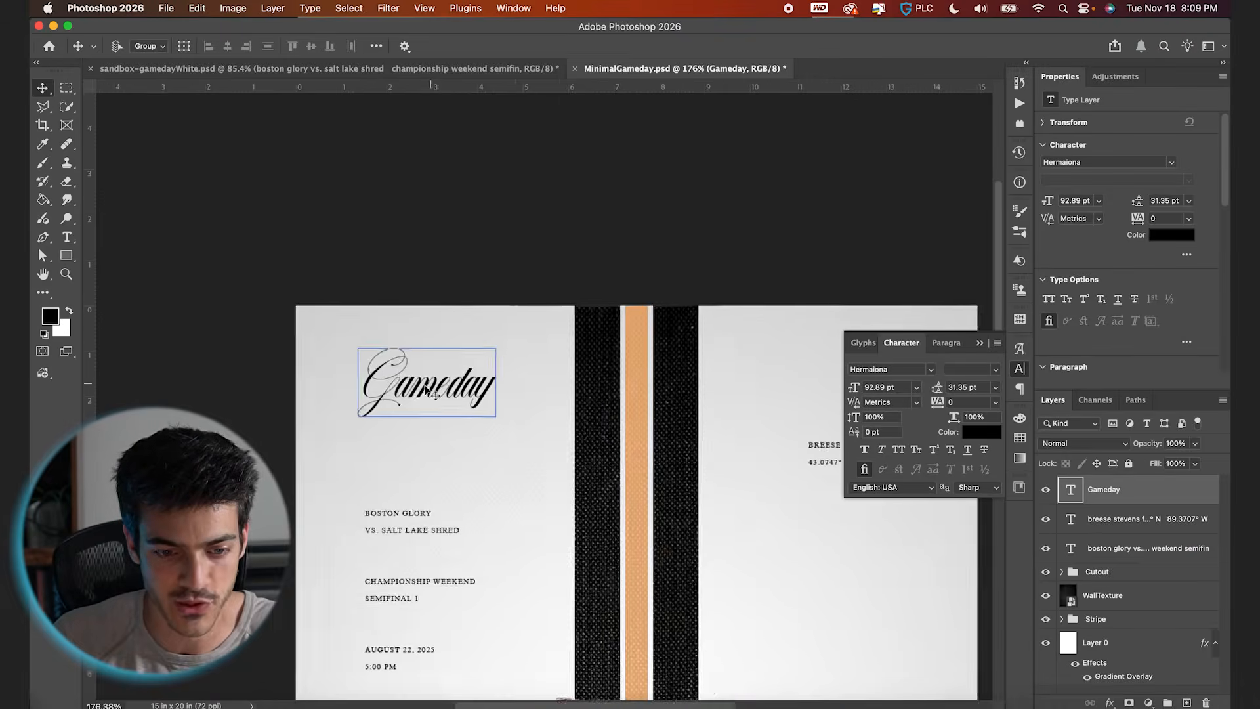
scroll(425, 387, "up", 4)
On a new layer, draw an ellipse about 320 px wide and 114 px high and center it over the "Gameday" title
key("super+alt+shift+n")
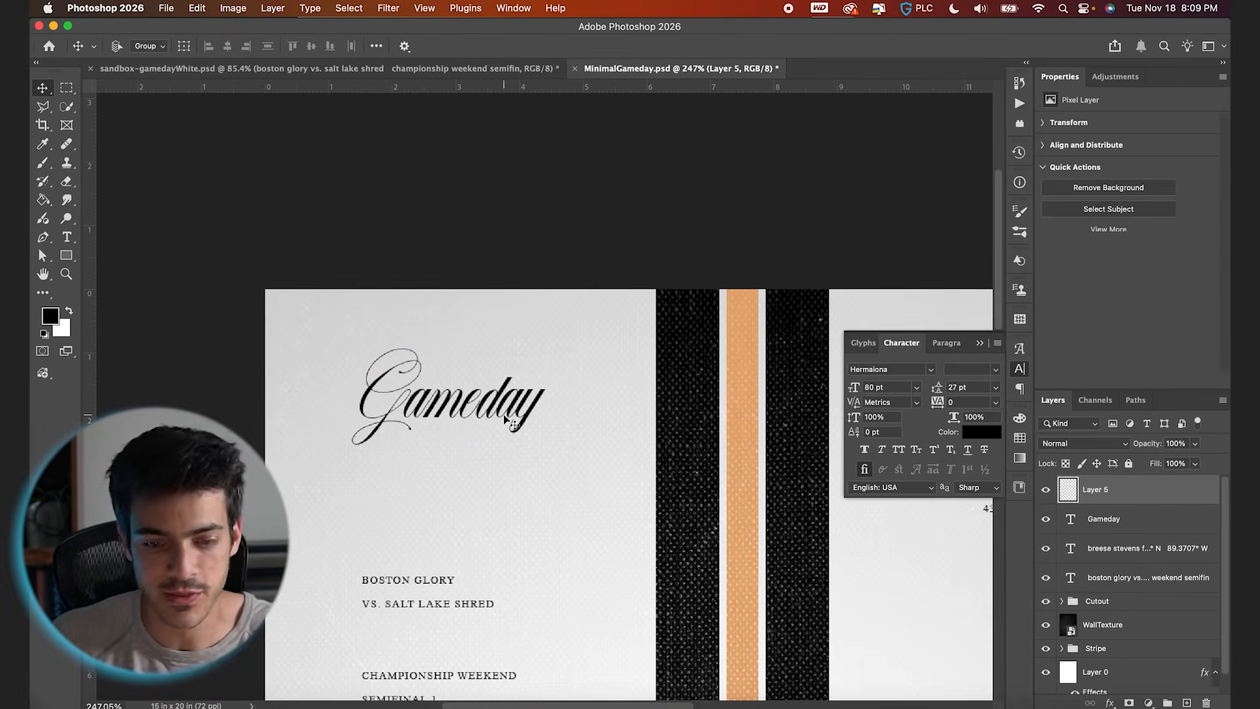
left_click(67, 256)
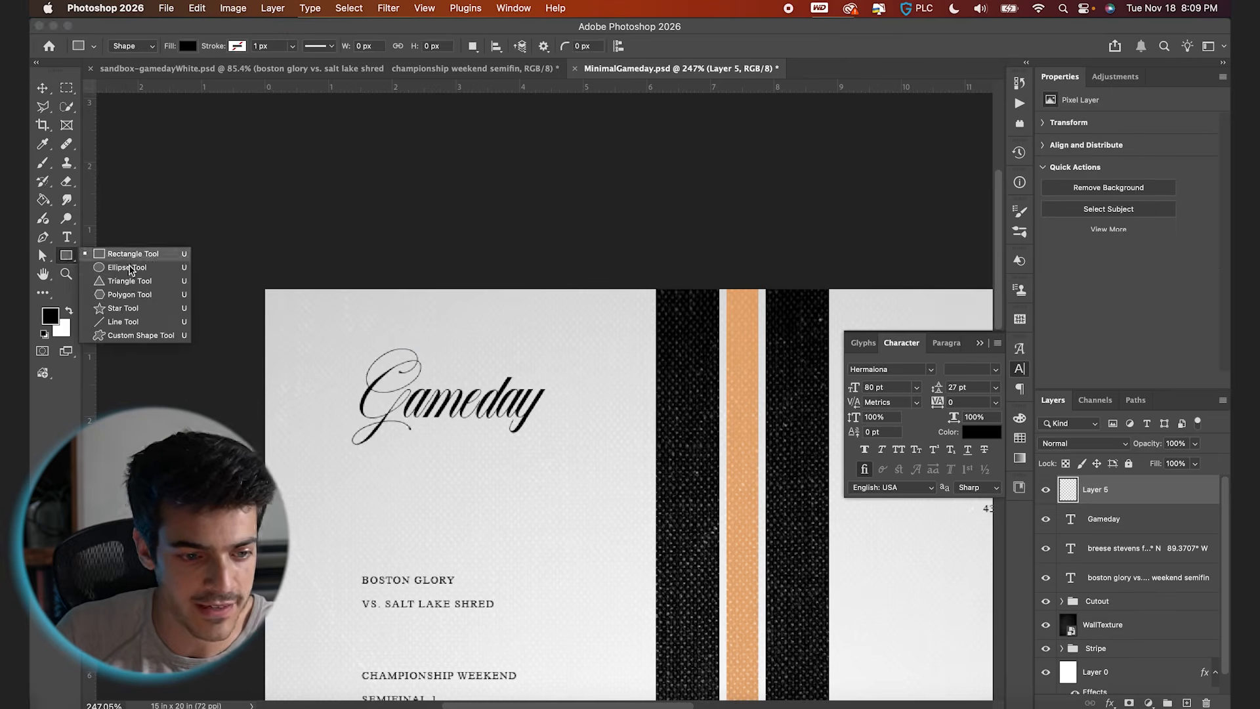
left_click(126, 267)
left_click_drag(351, 386, 491, 436)
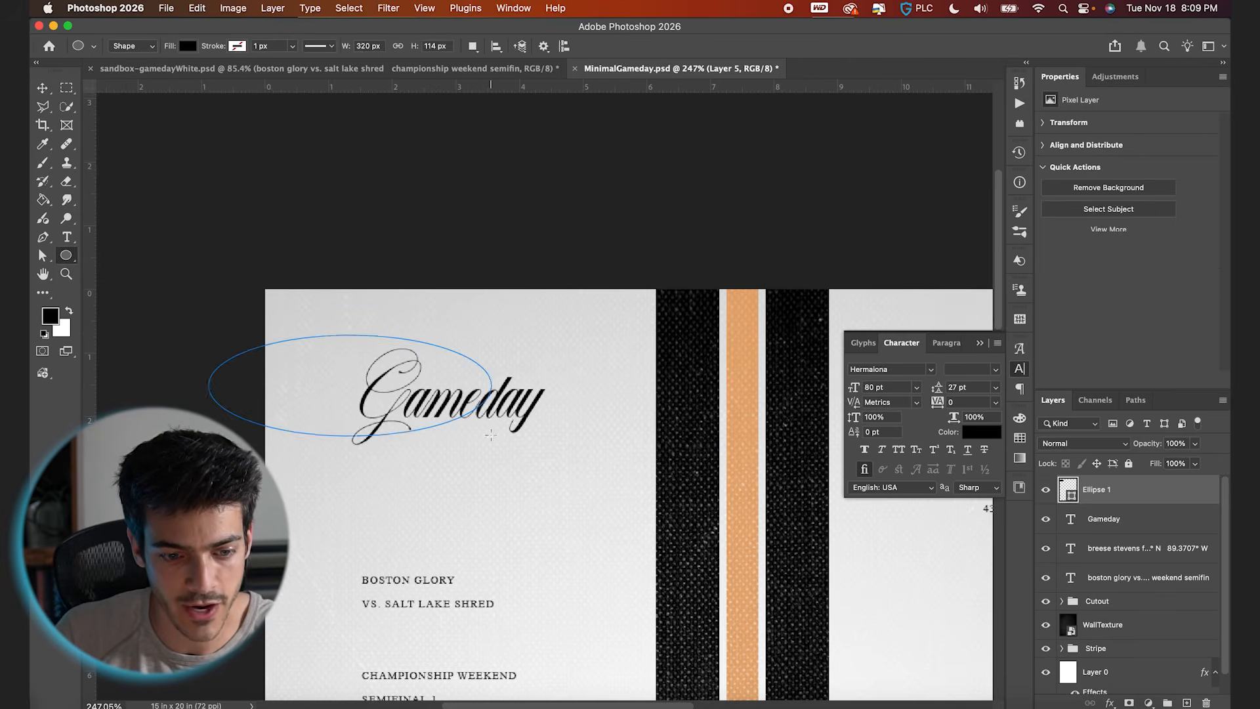
key("v")
key("super+z")
left_click_drag(391, 411, 484, 408)
key("v")
key("u")
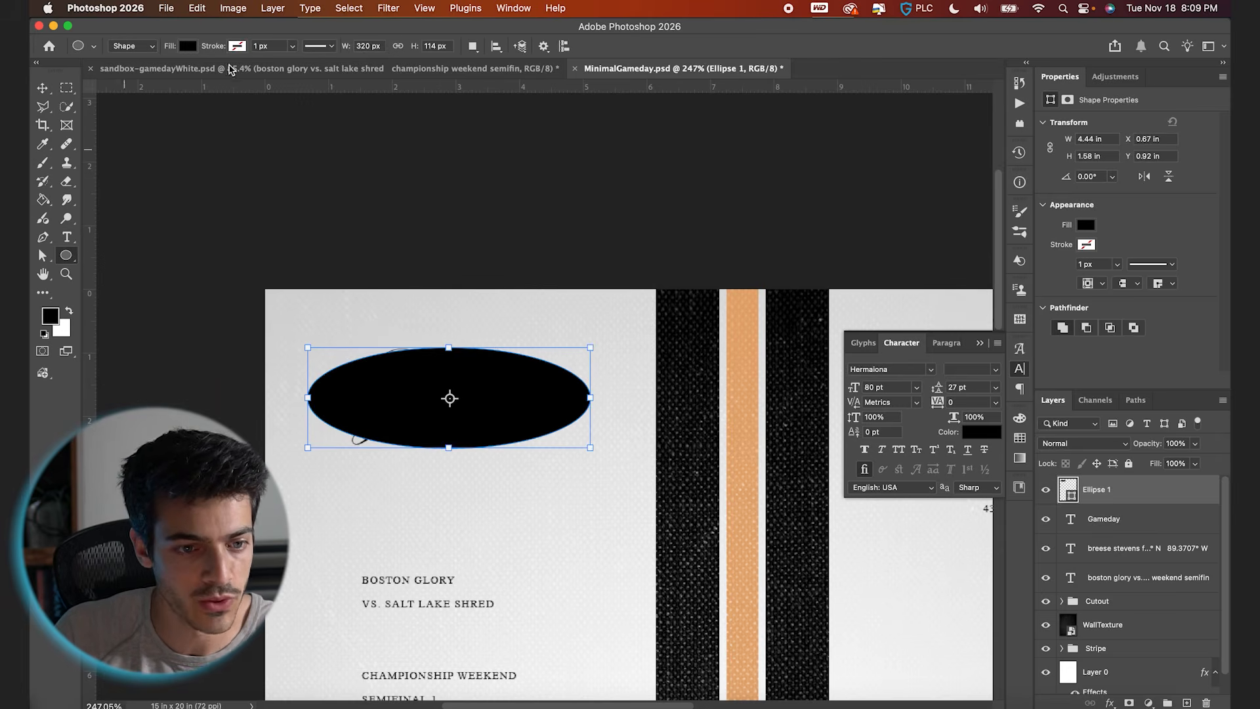
Give the ellipse a black 1 px stroke and no fill
left_click(237, 46)
left_click(148, 121)
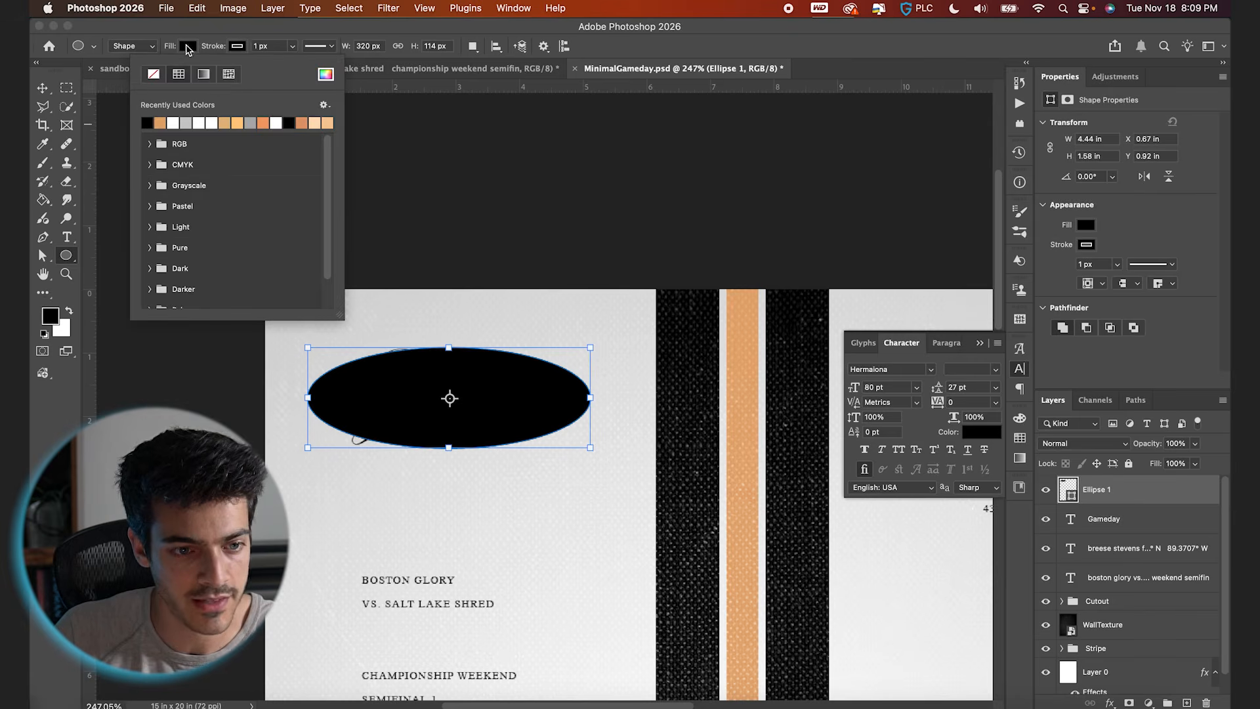
left_click(187, 48)
left_click(102, 75)
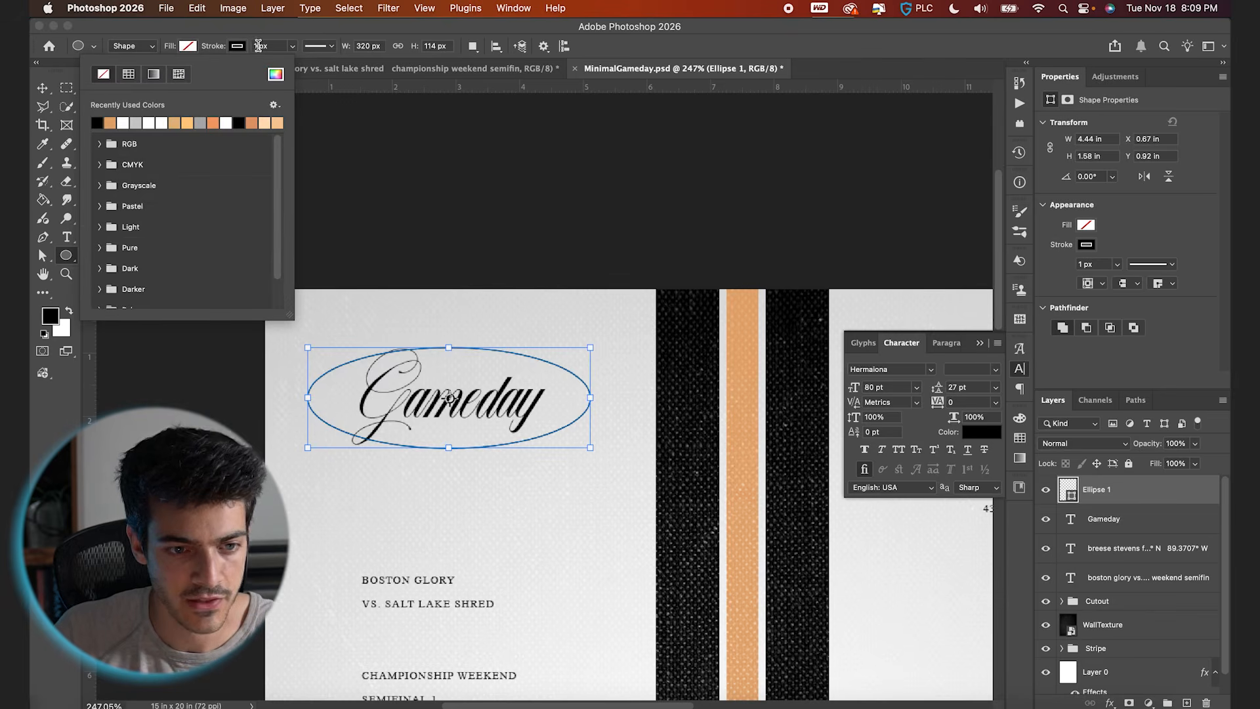
left_click(276, 46)
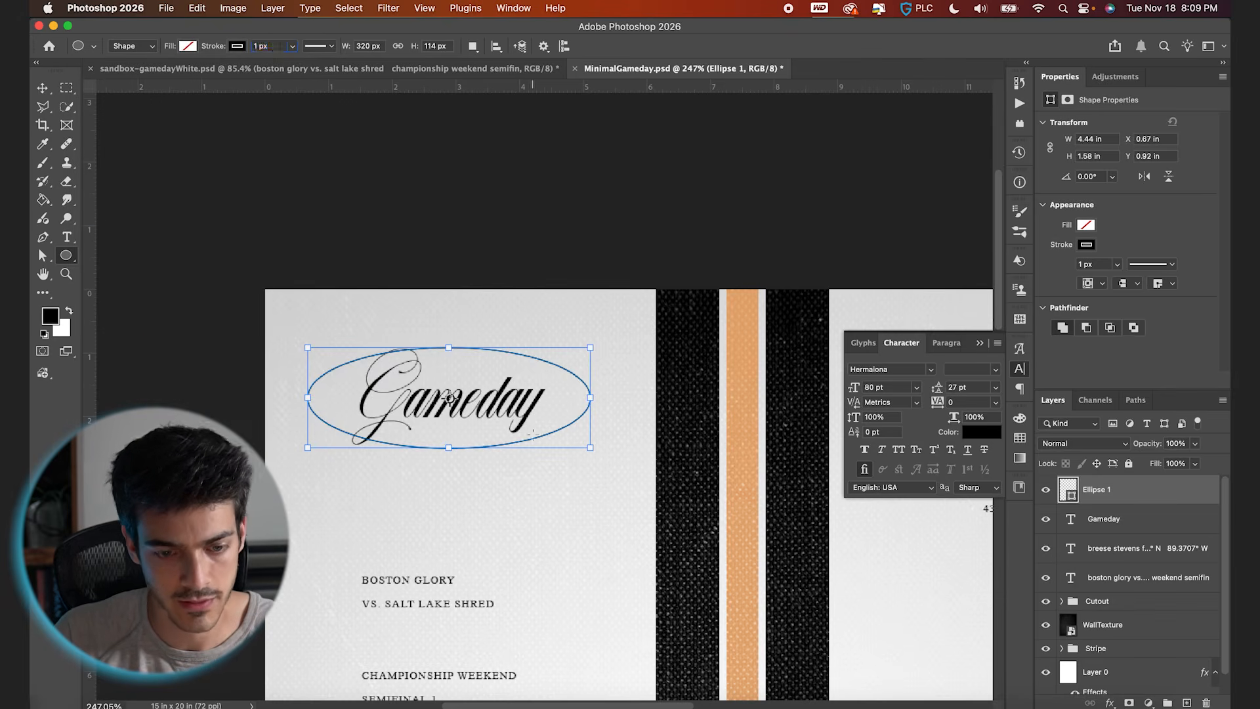
Scale the ellipse down to about 4.02 × 1.43 in and rotate it by about -5.15°
key("ctrl+t")
left_click_drag(591, 347, 572, 347)
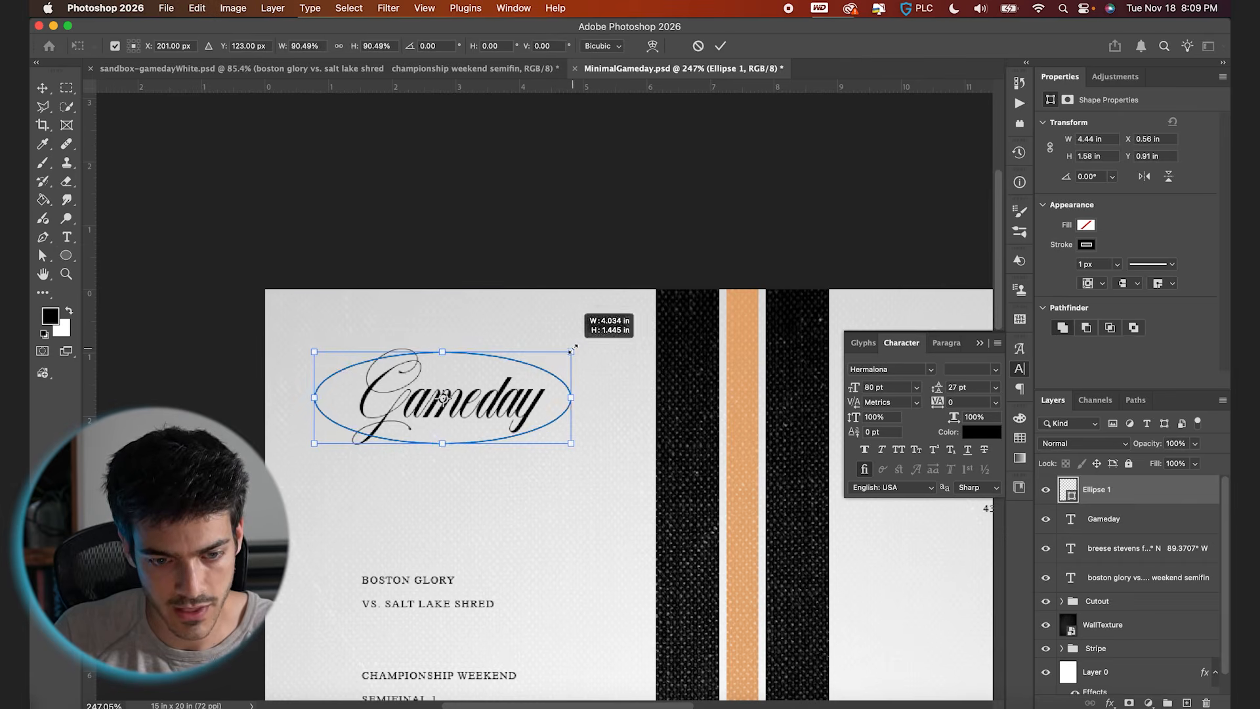
key("Return")
key("ctrl+t")
left_click_drag(586, 456, 599, 446)
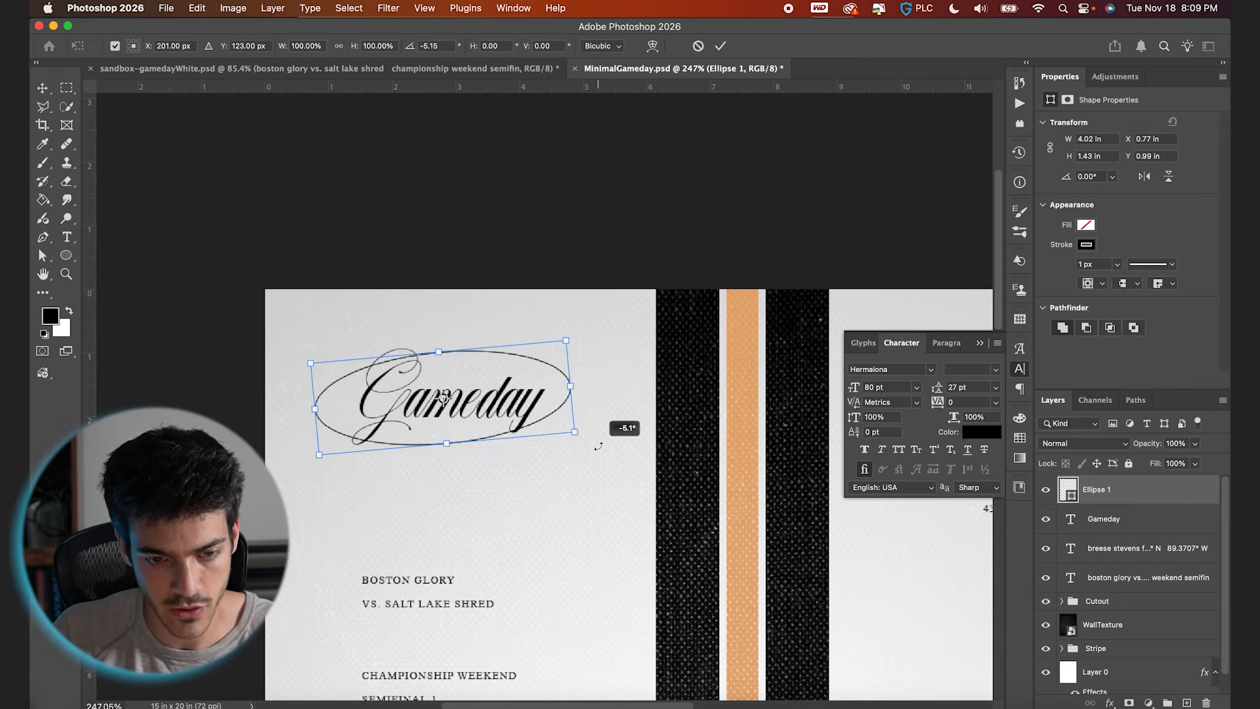
key("Return")
Nudge the ellipse 2 px right and 1 px down, and scale it to about 3.76 × 1.39 in around the "Gameday" title
key("super+minus")
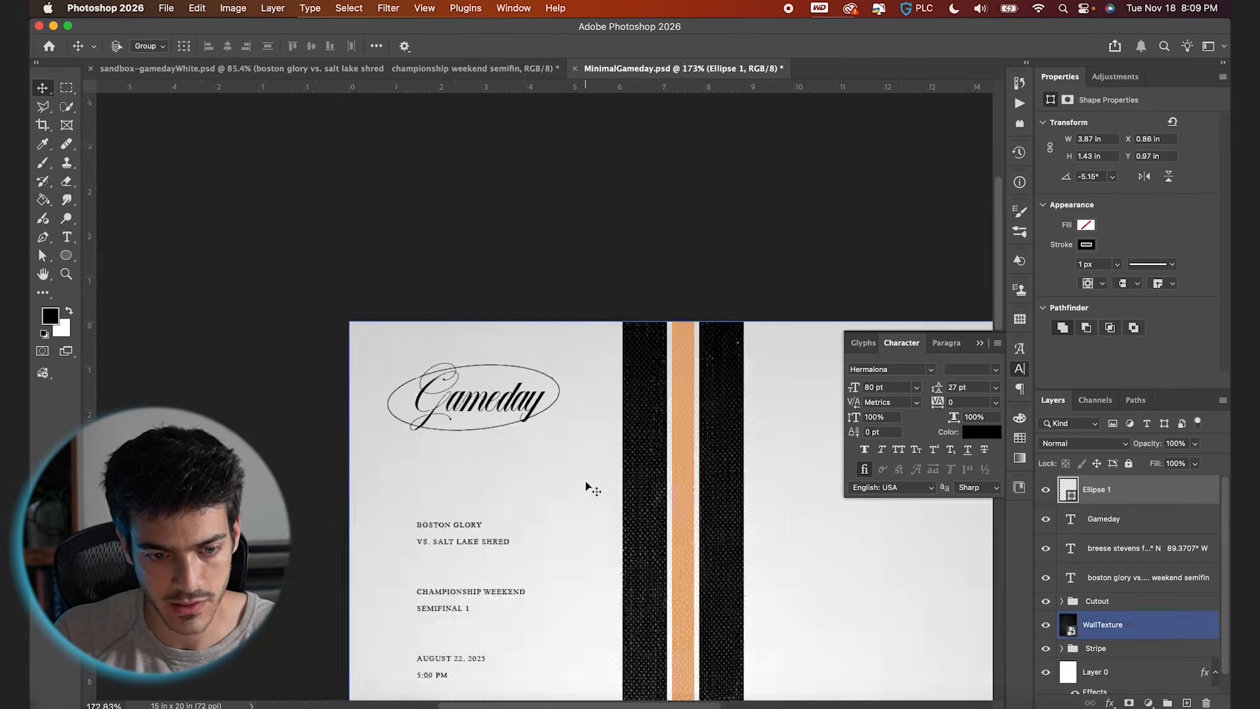
key("super+minus")
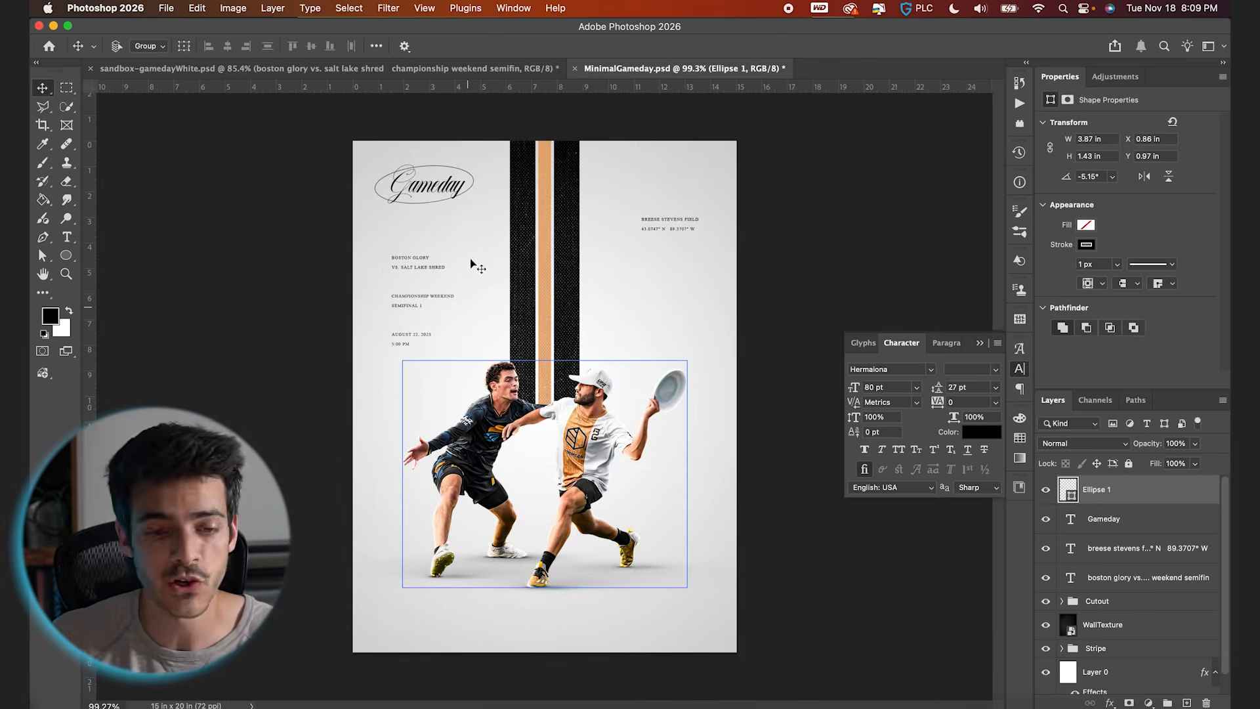
scroll(471, 264, "up", 10)
scroll(471, 264, "up", 3)
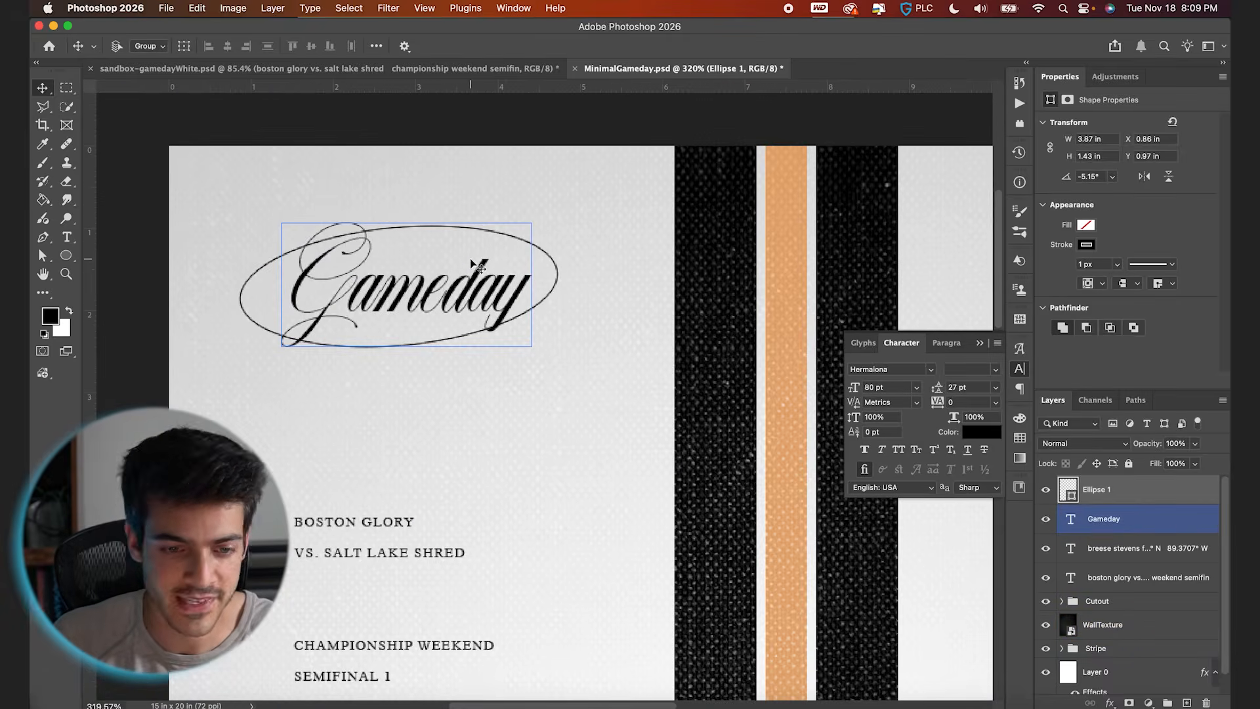
key("Right")
key("Right")
key("Down")
key("super+t")
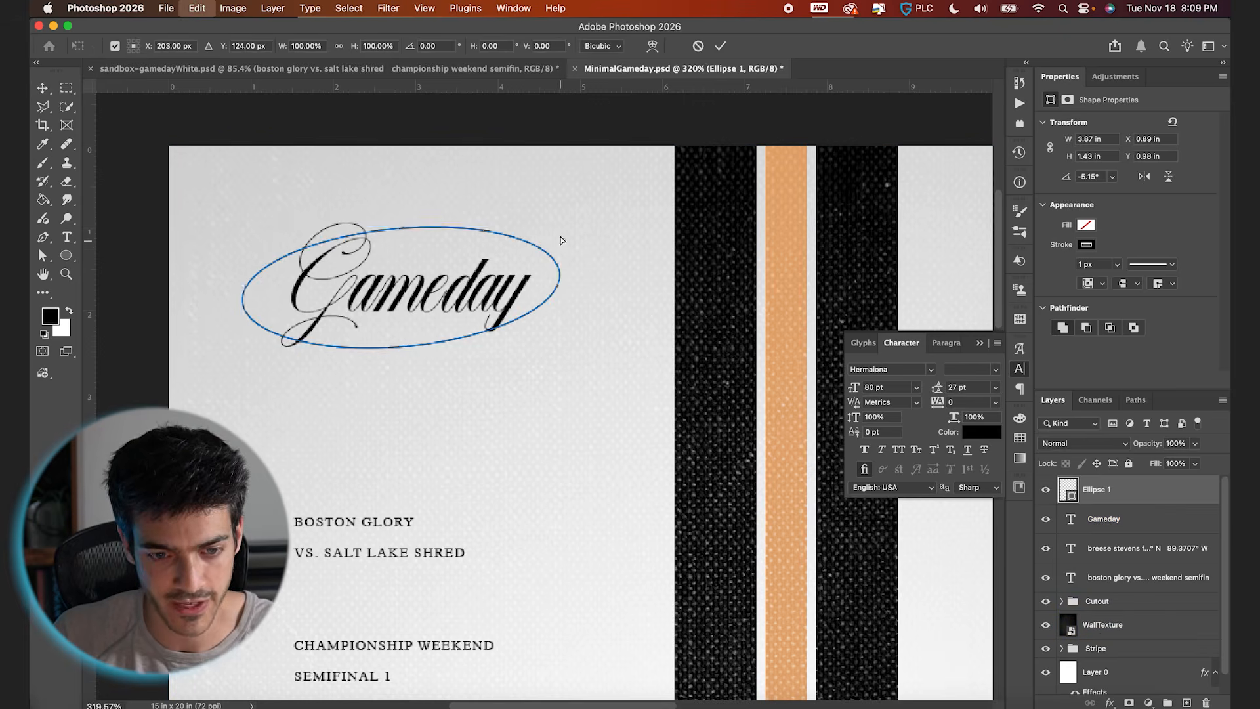
left_click_drag(561, 224, 557, 225)
key("Return")
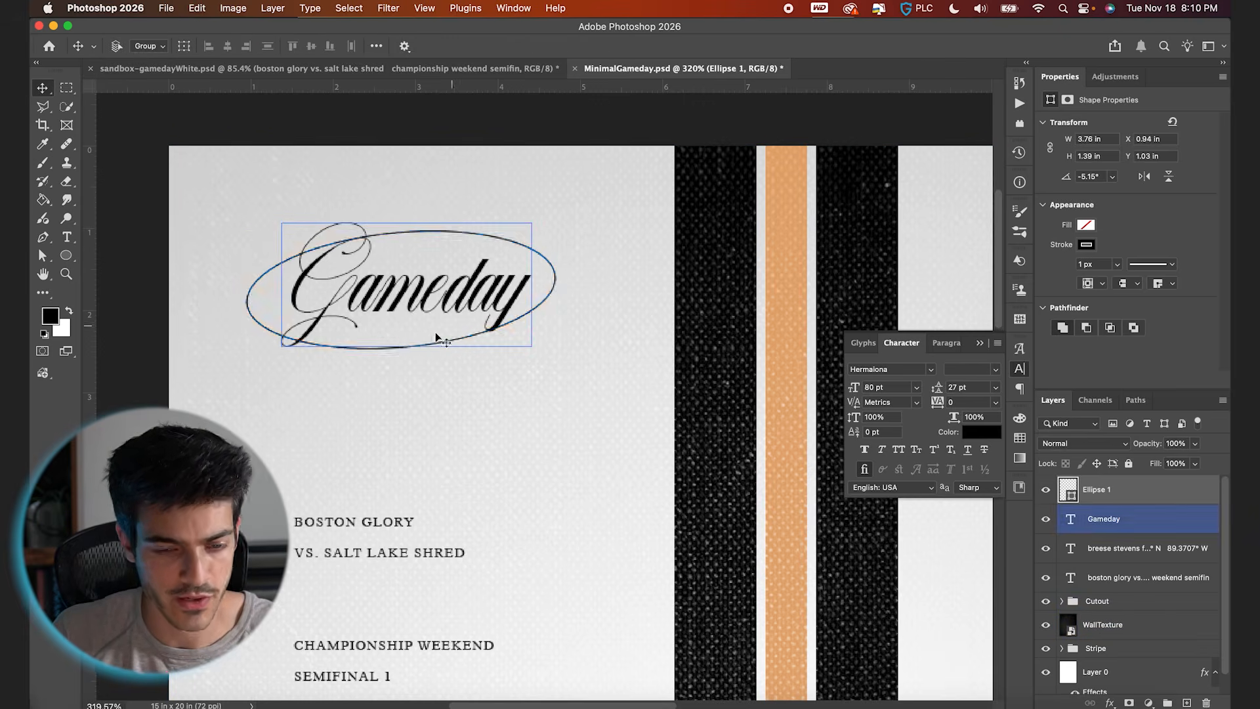
Stretch the ellipse around the "Gameday" title vertically to about 108.85% of its height, keeping its width nearly the same
left_click(405, 350, "super")
key("super+t")
left_click_drag(405, 348, 405, 354)
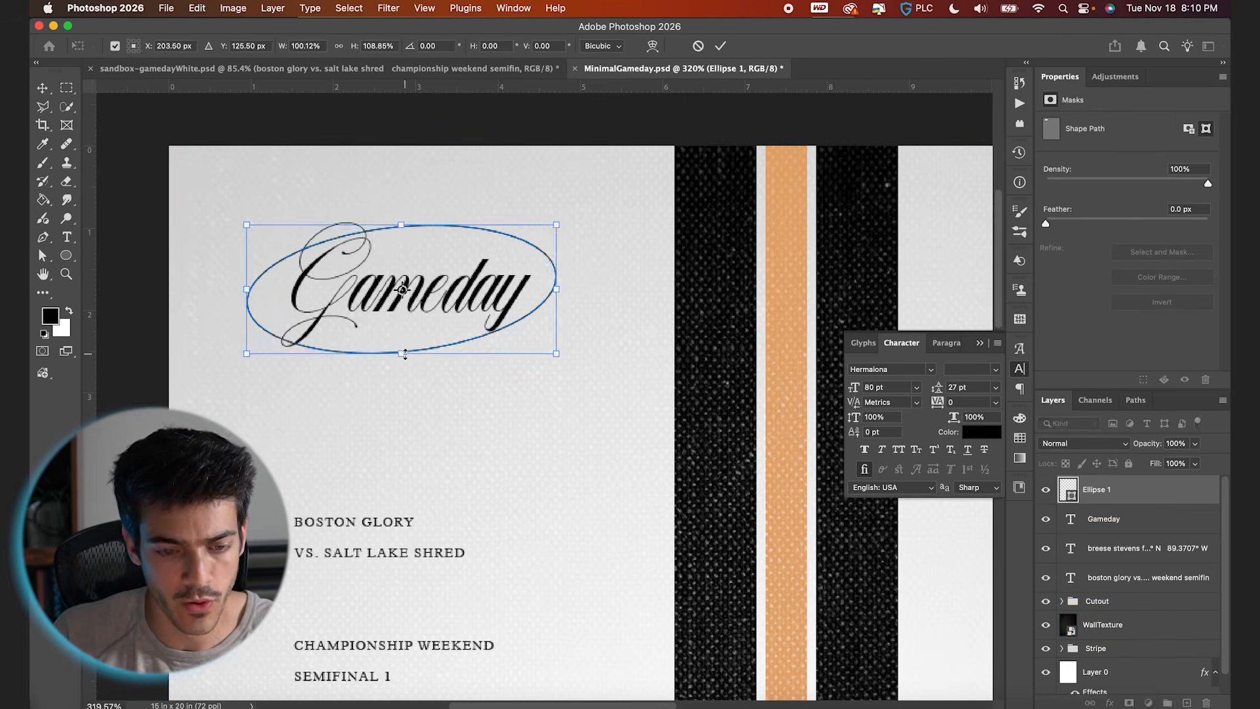
key("Return")
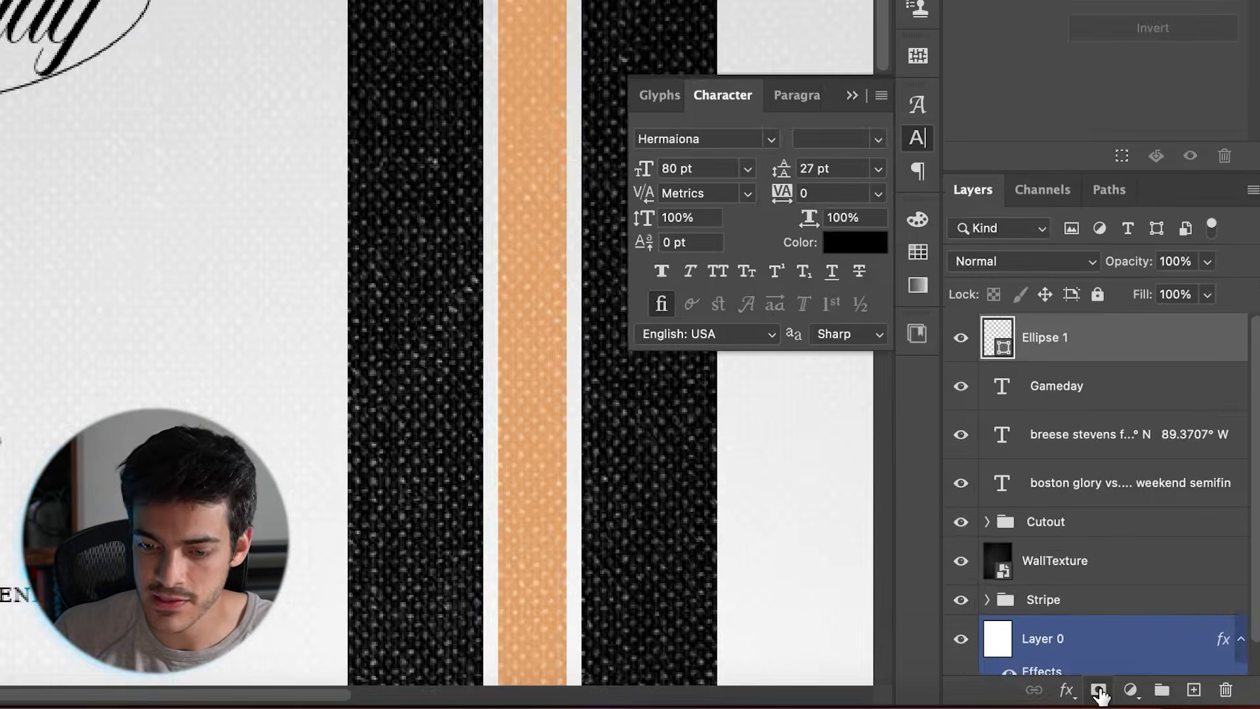
Add a layer mask to the ellipse and paint it black with a hard 80 px brush to open a small gap at the ellipse's right tip
left_click(1129, 702)
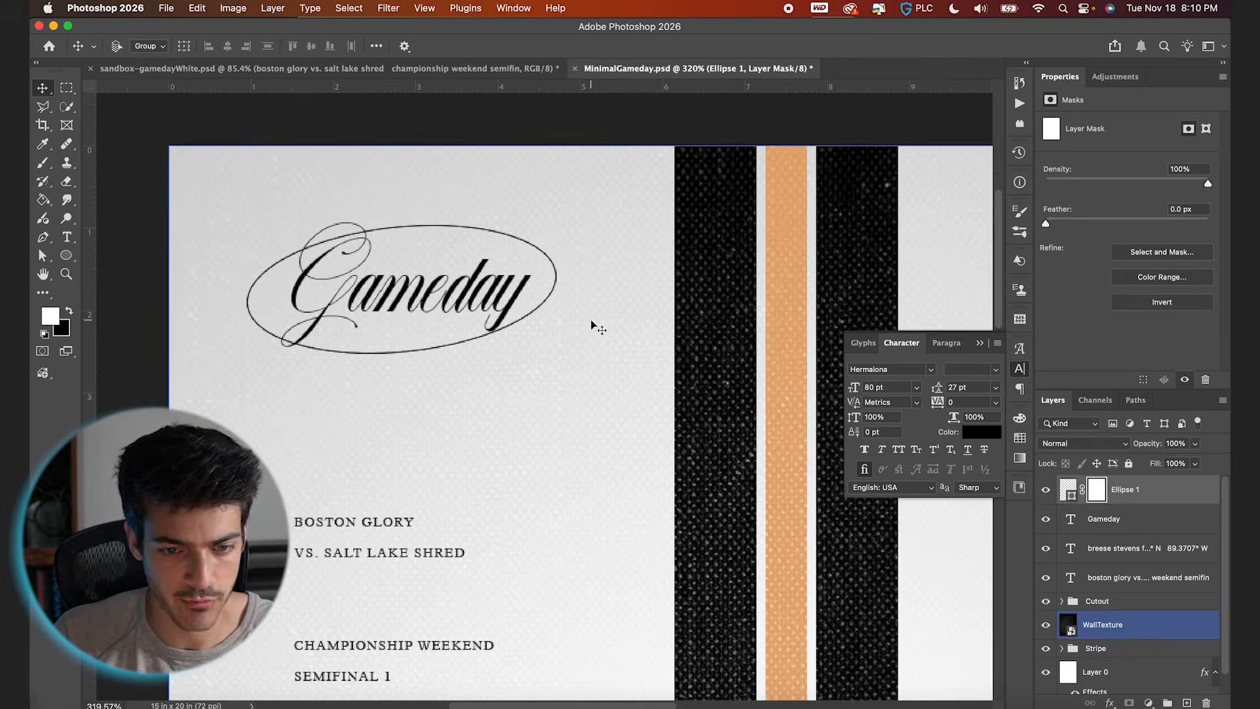
key("b")
left_click(133, 50)
left_click_drag(74, 102, 74, 131)
left_click(133, 48)
left_click_drag(404, 51, 995, 50)
key("x")
left_click_drag(609, 300, 599, 656)
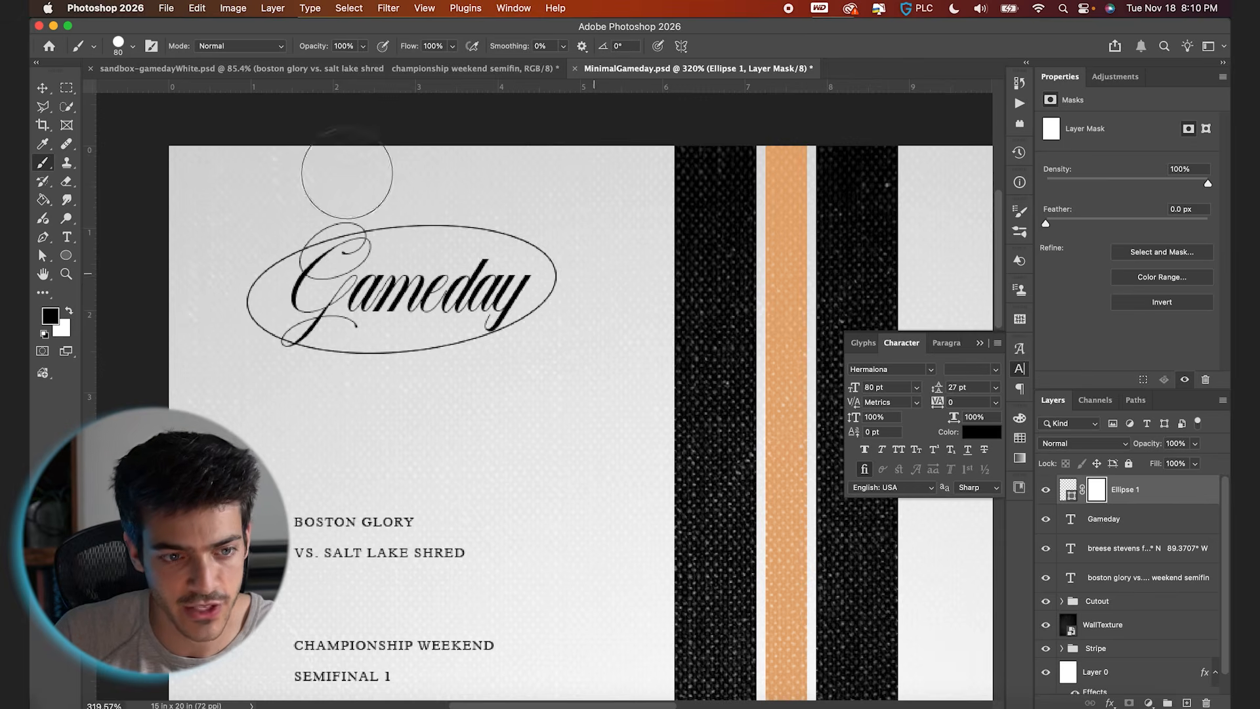
left_click(132, 46)
left_click(133, 47)
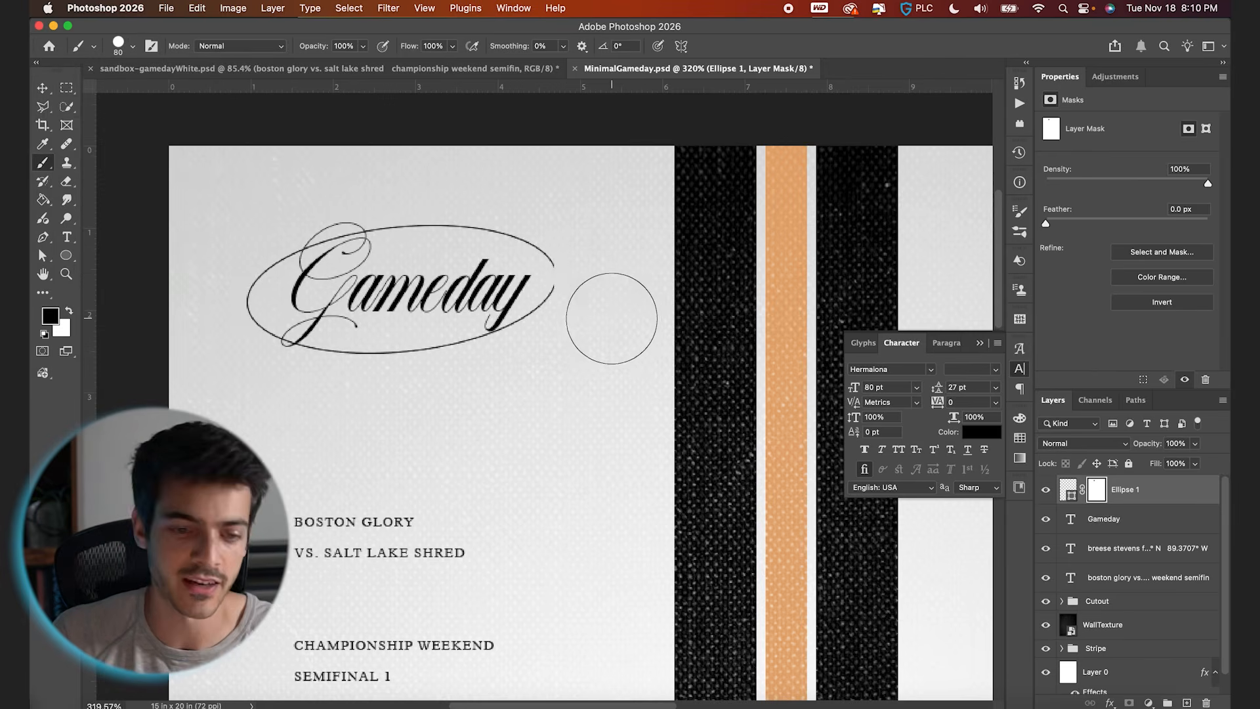
scroll(612, 318, "down", 3)
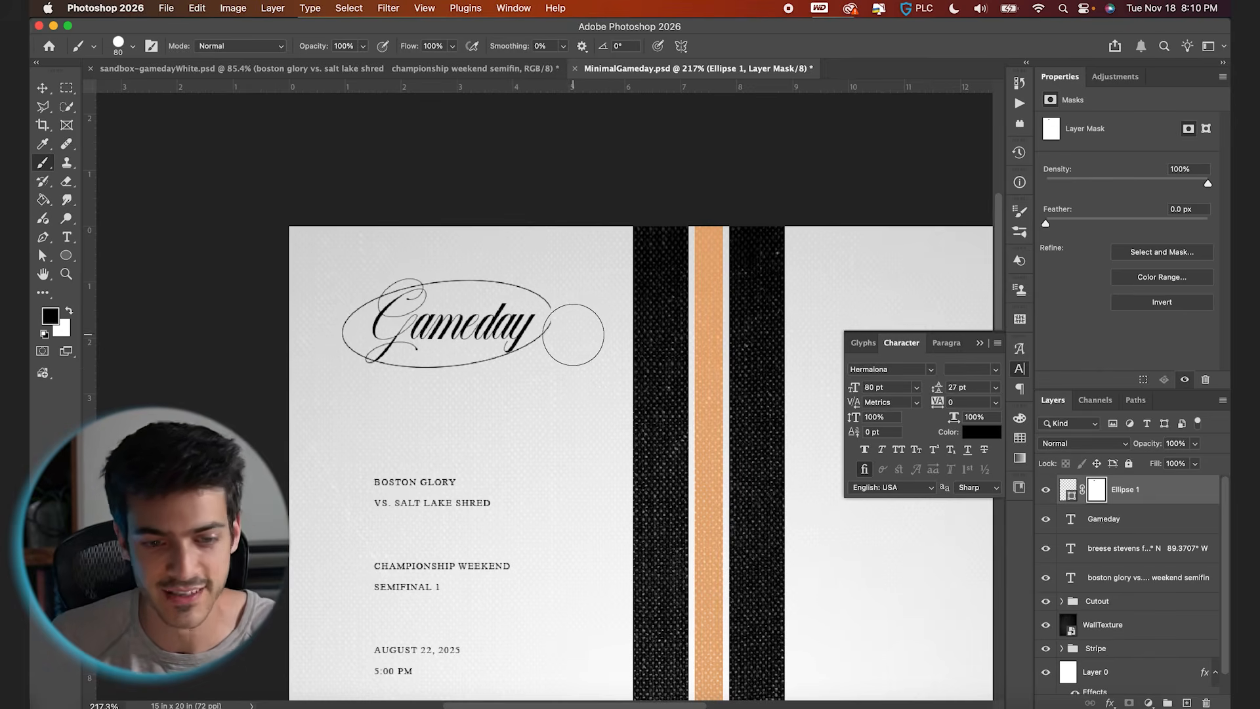
Duplicate the masked ellipse layer and nudge the copy up 1 px to thicken the outline
key("v")
scroll(618, 391, "up", 3)
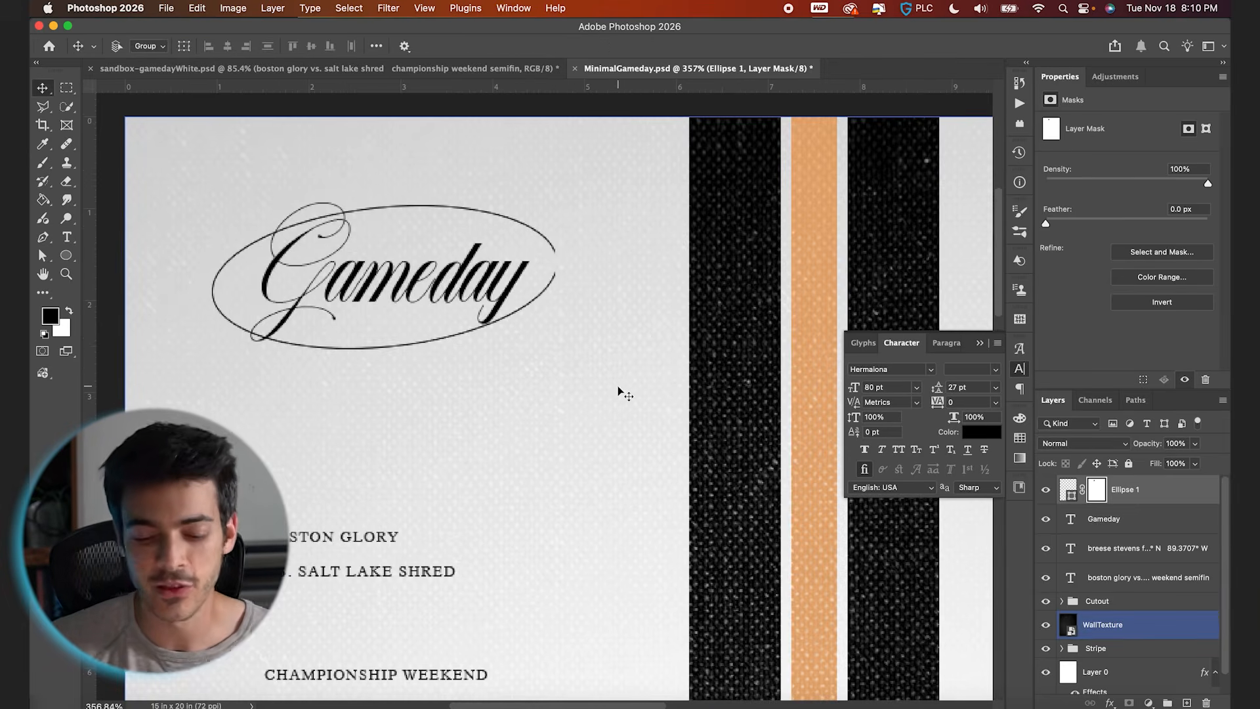
key("super+j")
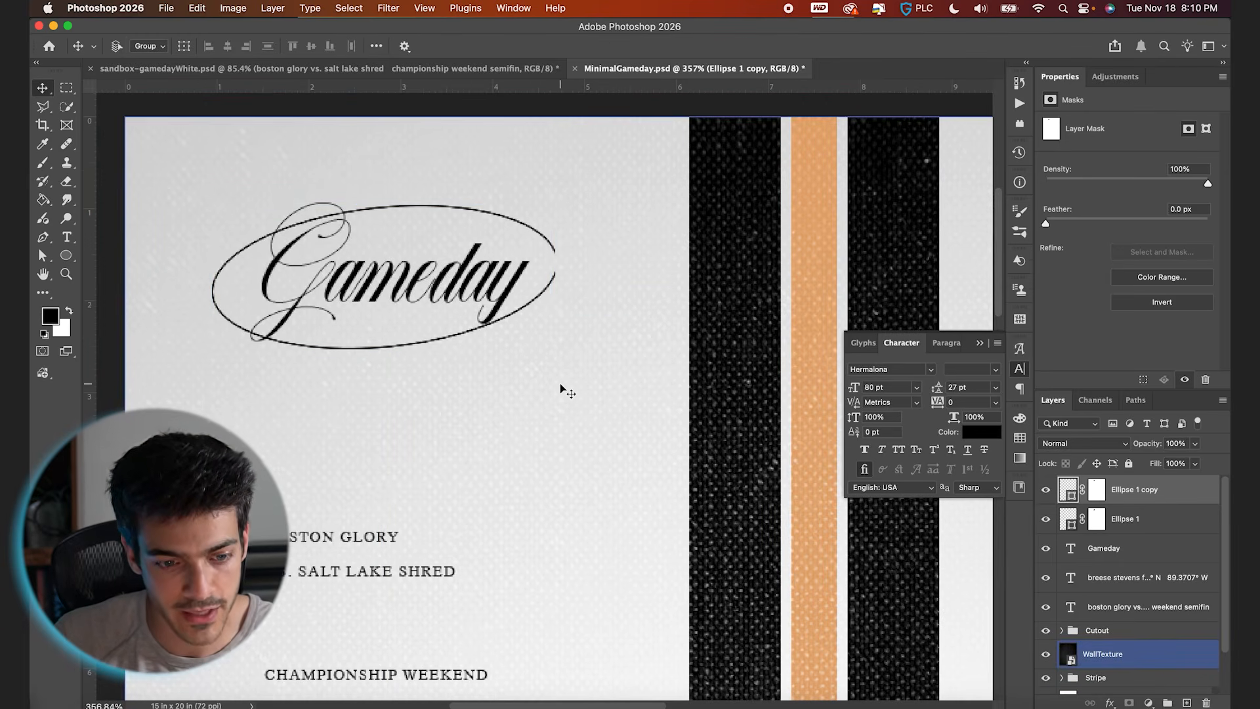
key("Up")
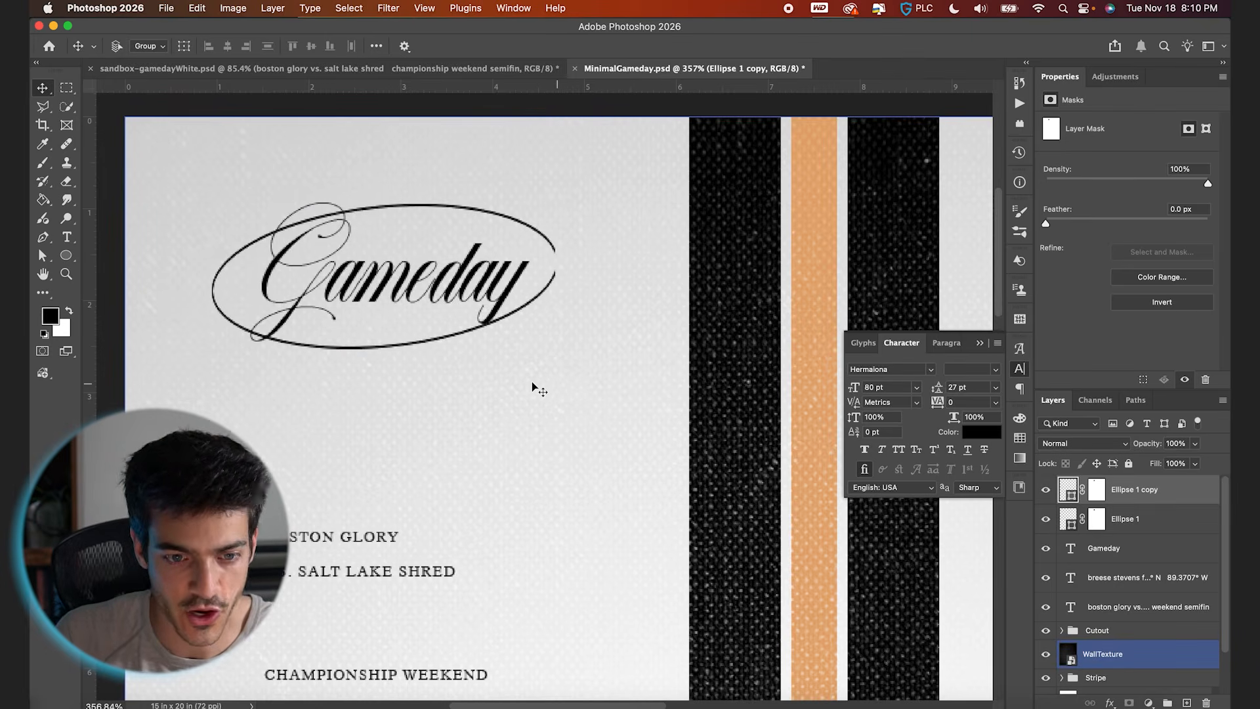
scroll(519, 386, "down", 5)
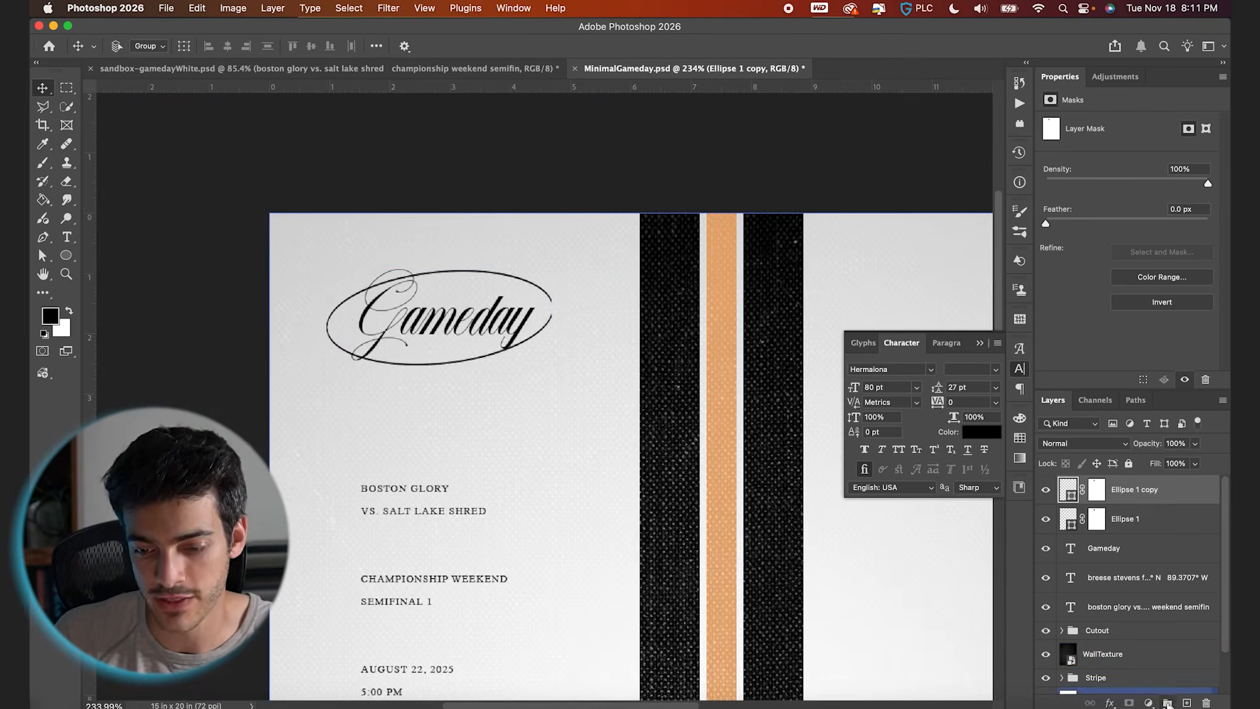
Put the ellipse copy in its own group and hide the group with a black layer mask
left_click(1168, 703)
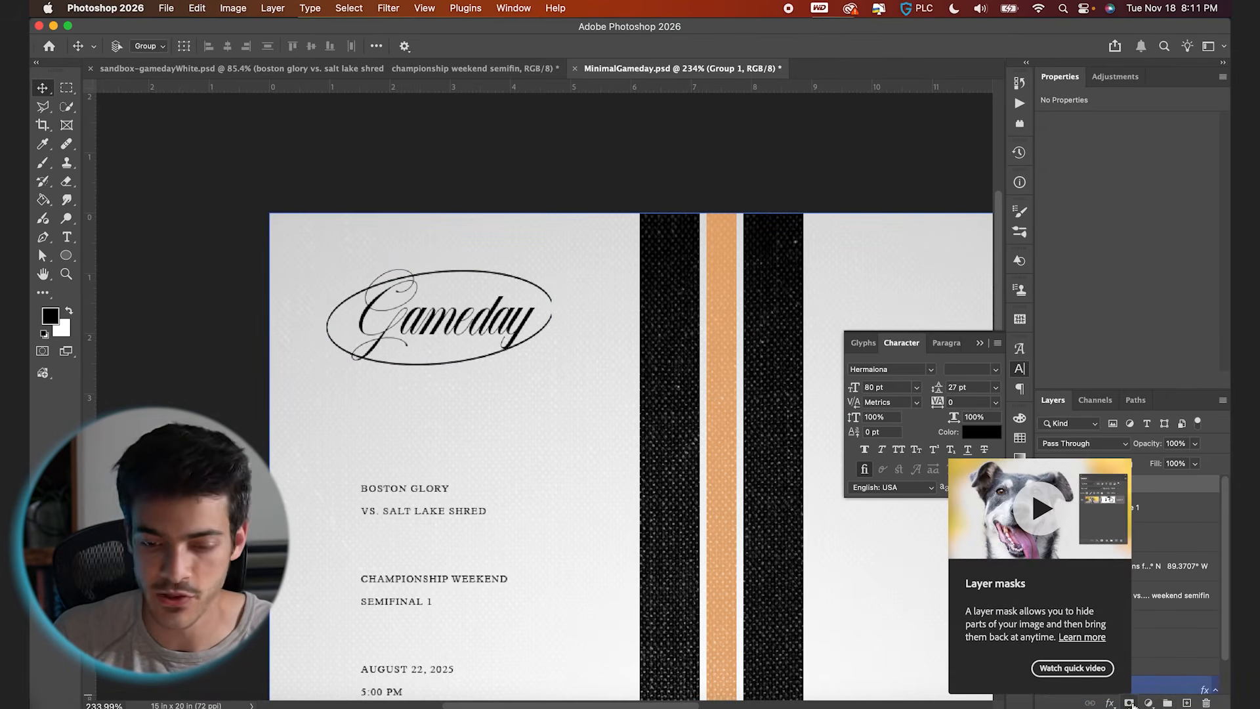
left_click(1129, 703, "alt")
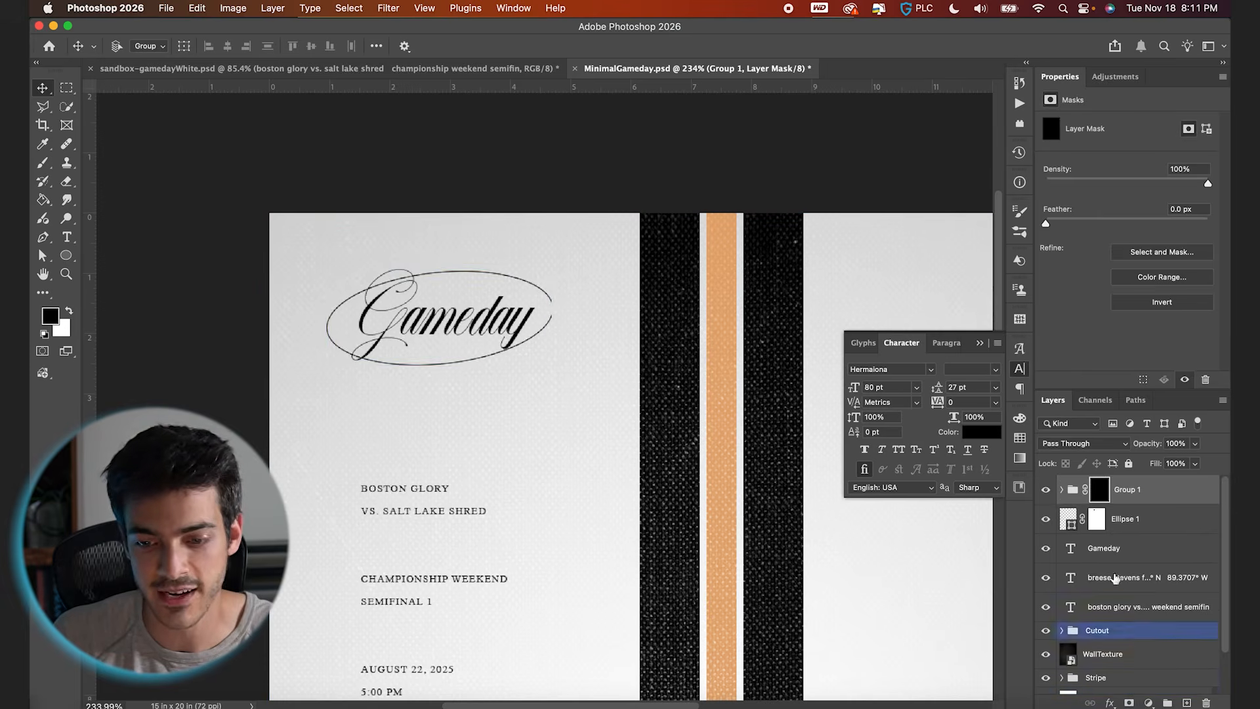
left_click(1048, 519)
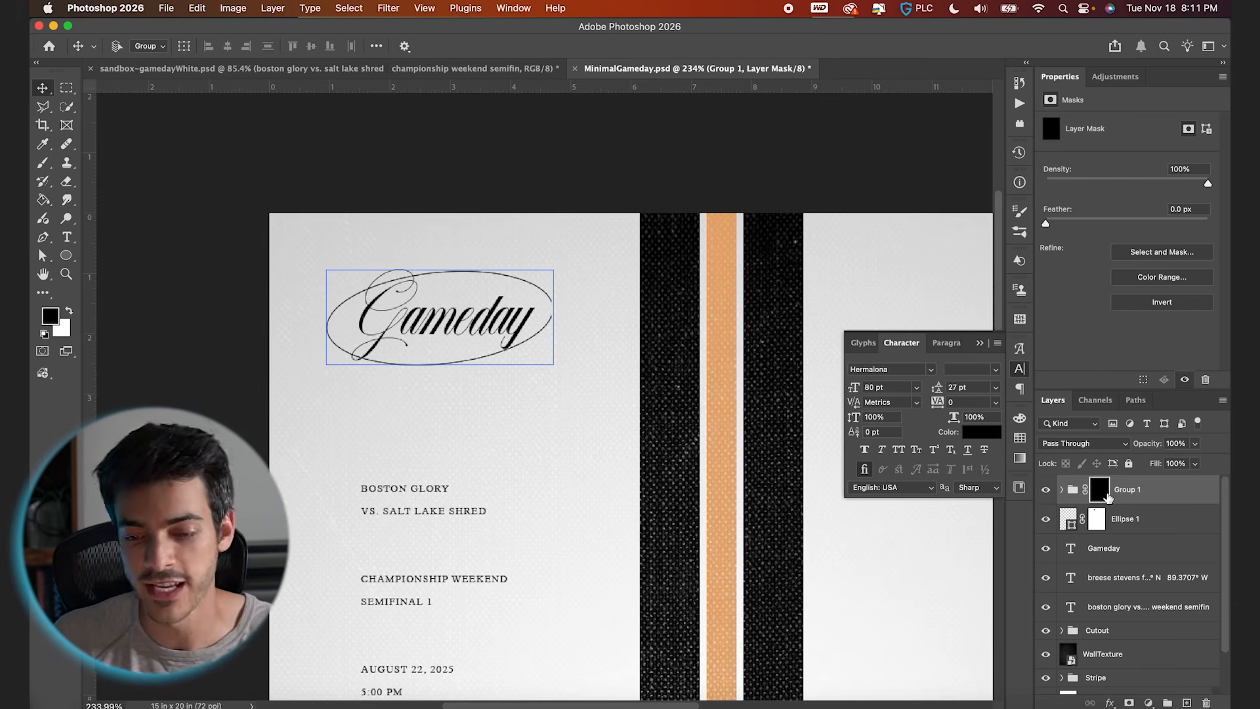
Paint white on the group's mask with a soft brush of 0% hardness, up to 175 px, to reveal parts of the thicker outline
left_click(686, 393)
key("b")
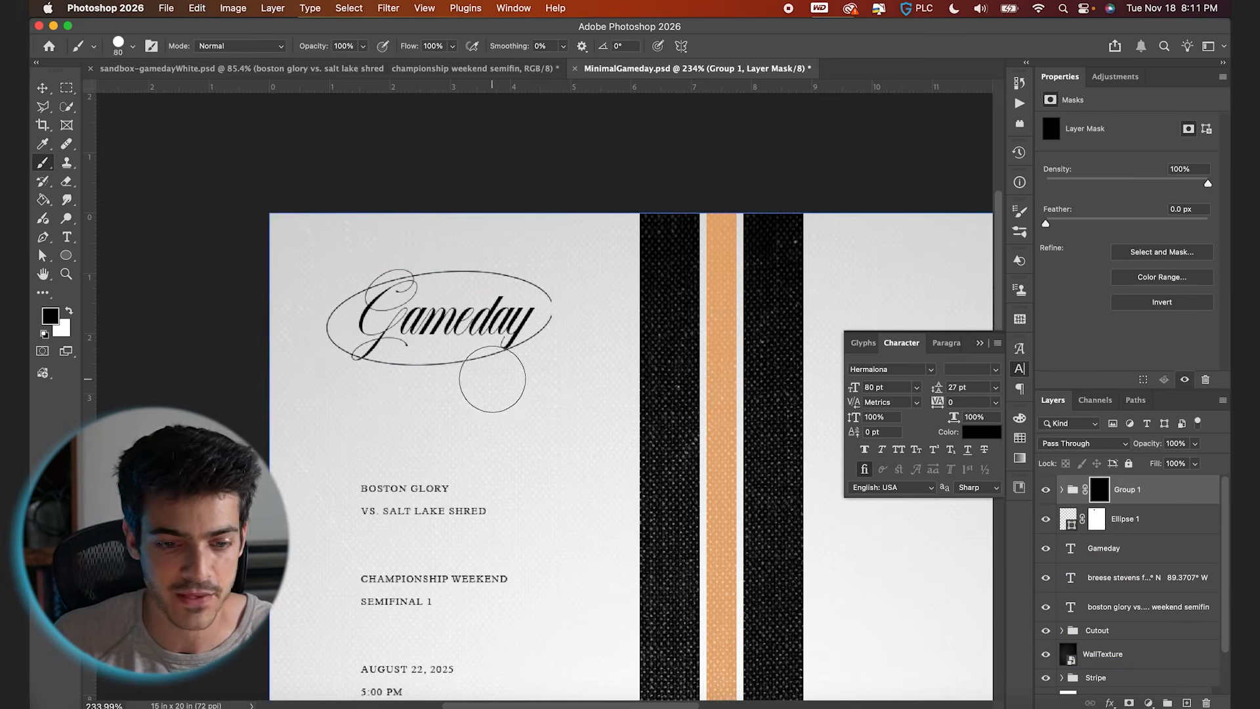
left_click(133, 46)
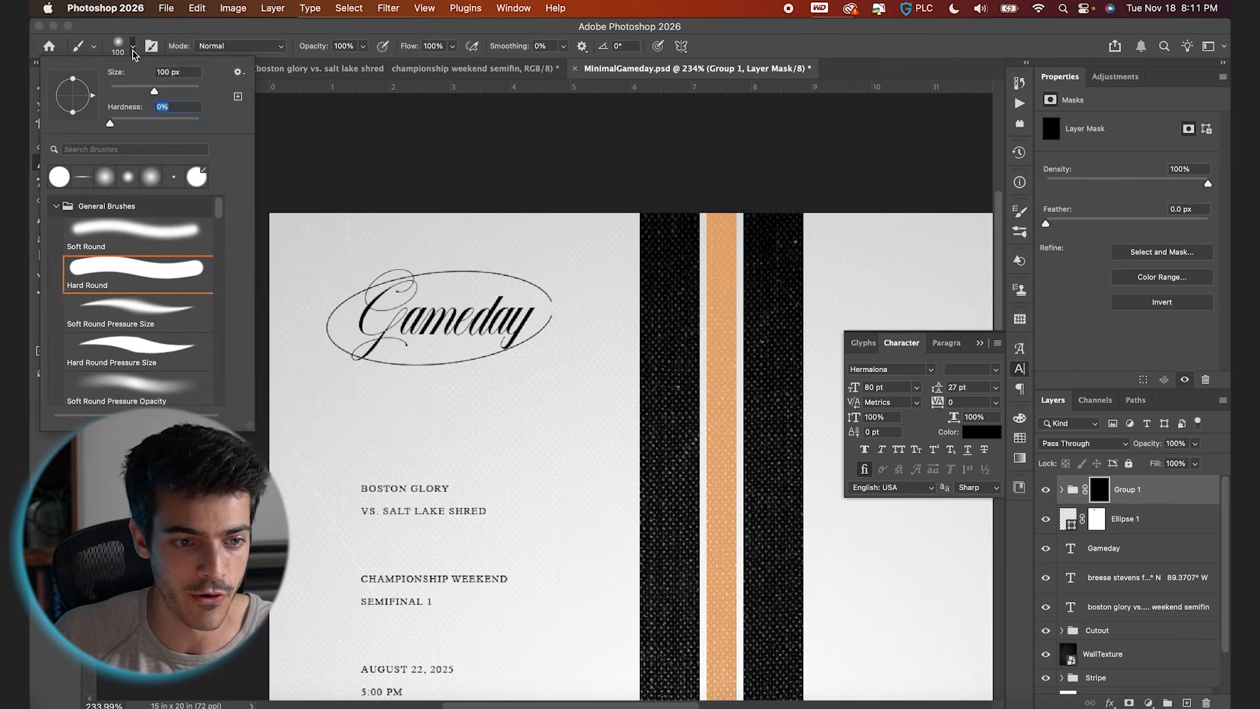
left_click(133, 50)
key("bracketright")
key("bracketright")
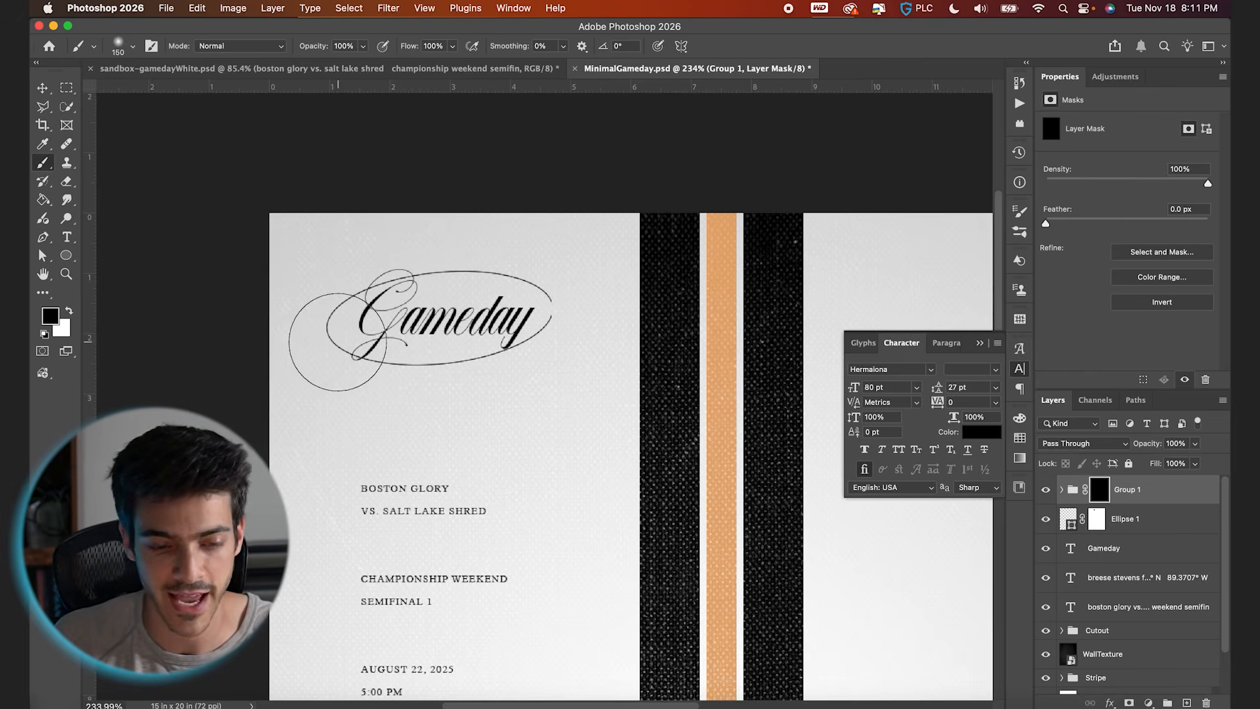
key("x")
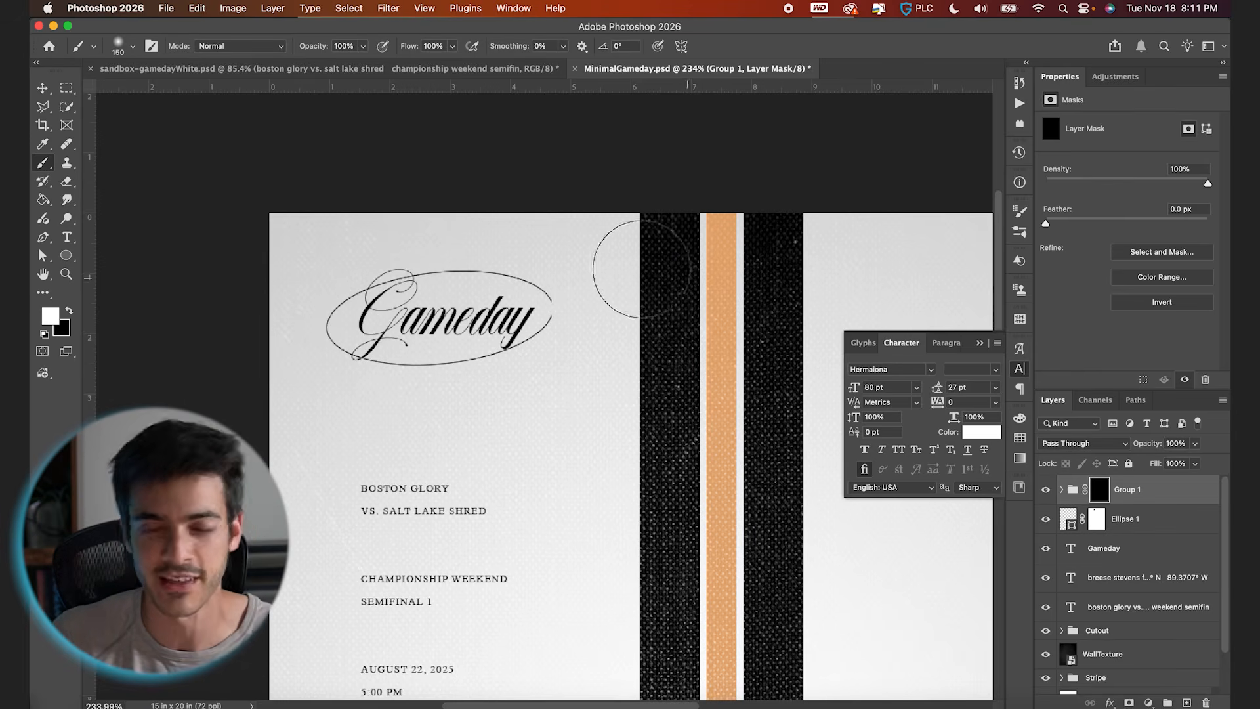
key("bracketright")
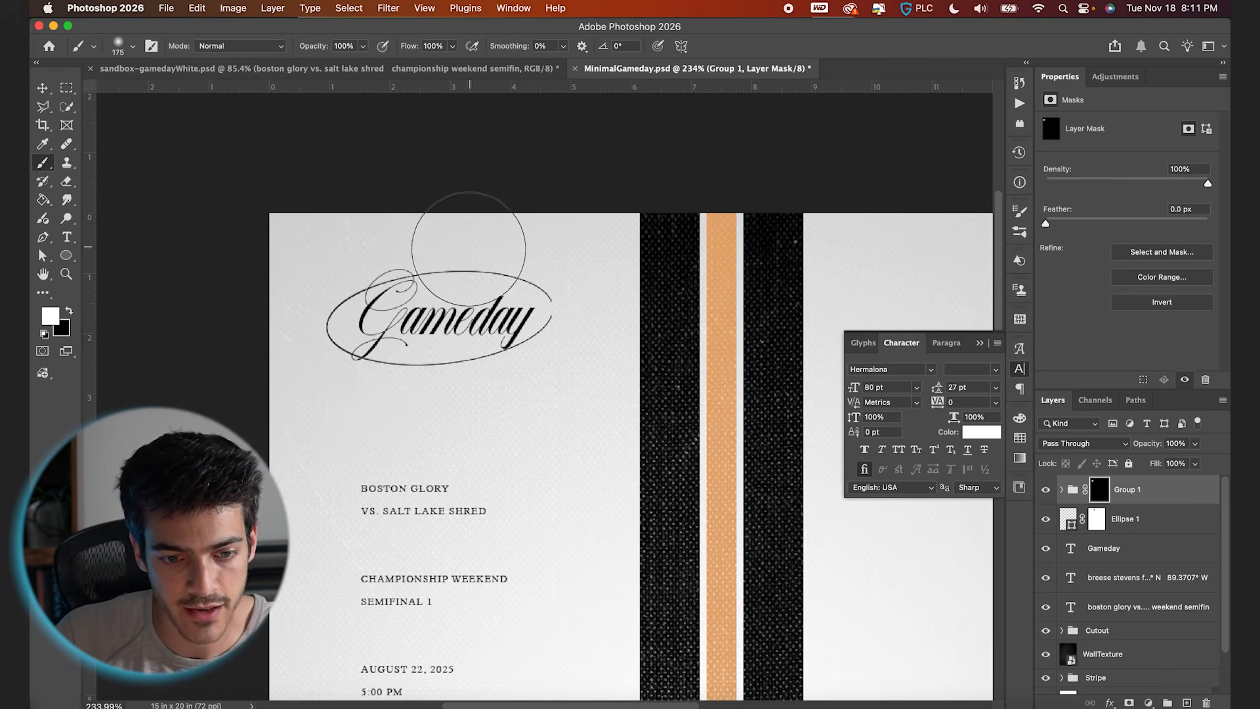
scroll(514, 489, "up", 1)
scroll(514, 489, "up", 3)
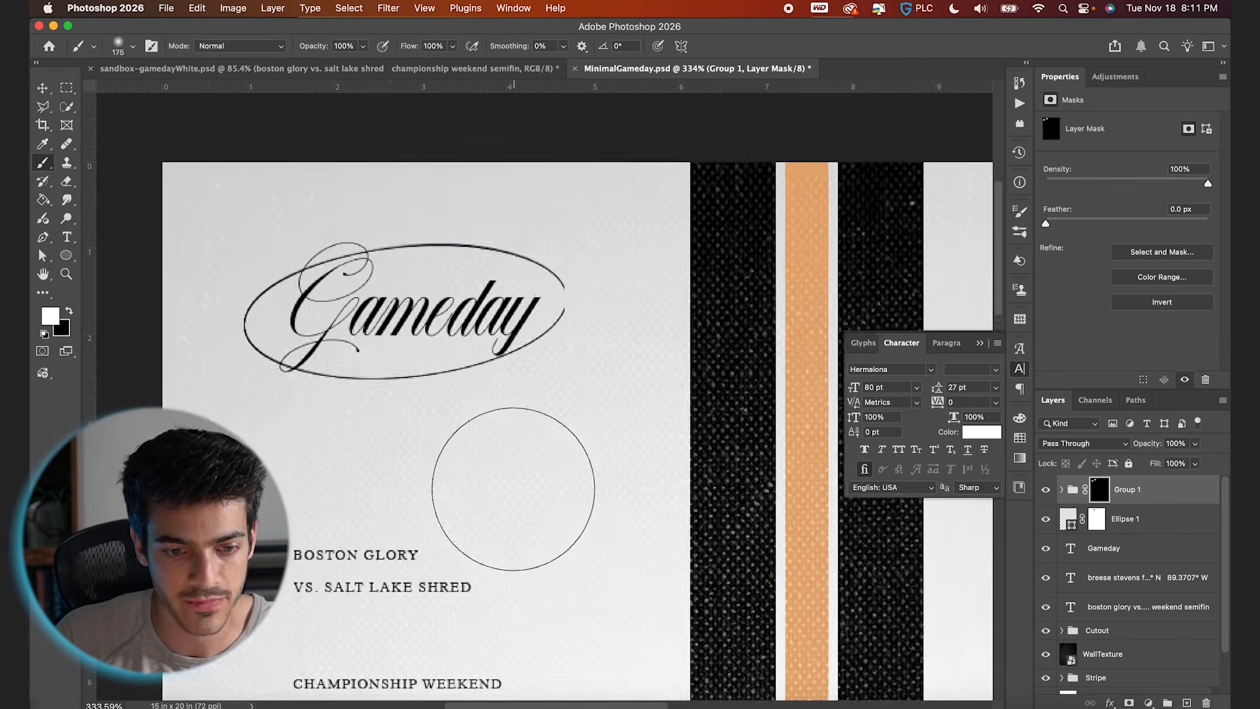
Reveal further parts of the thicker ellipse outline on the group's mask using a smaller soft white brush, about 90 px
key("v")
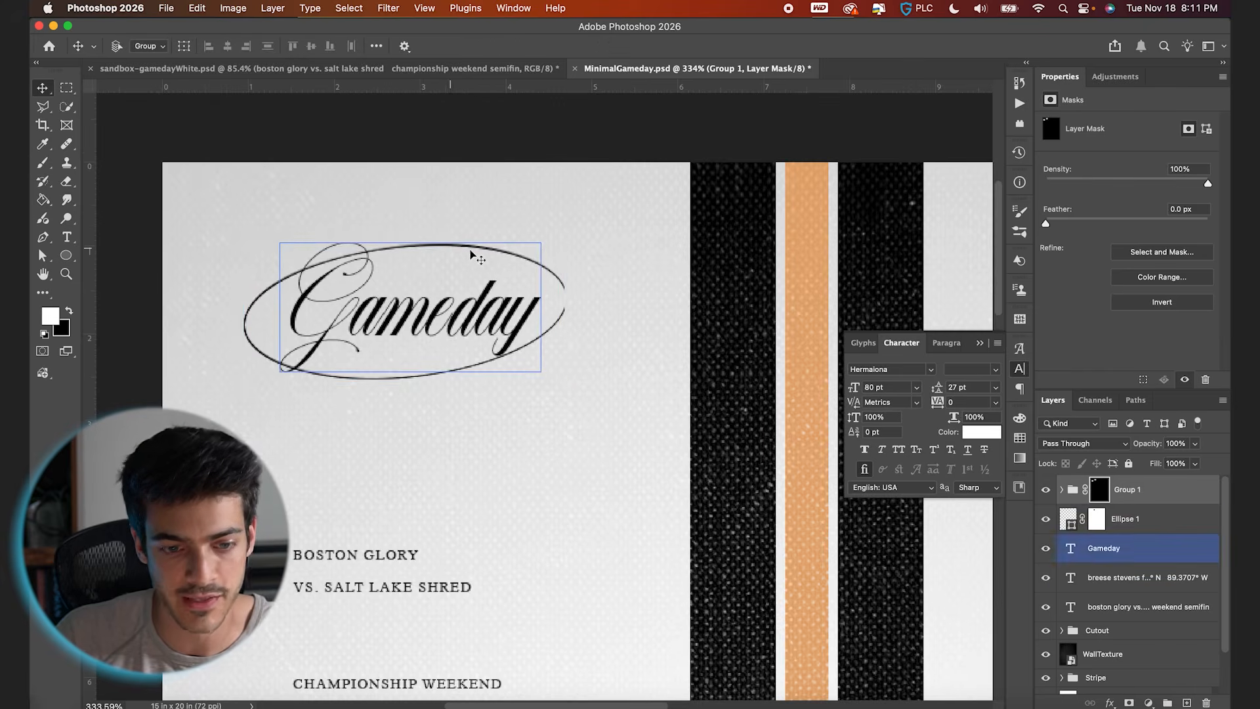
left_click(440, 453)
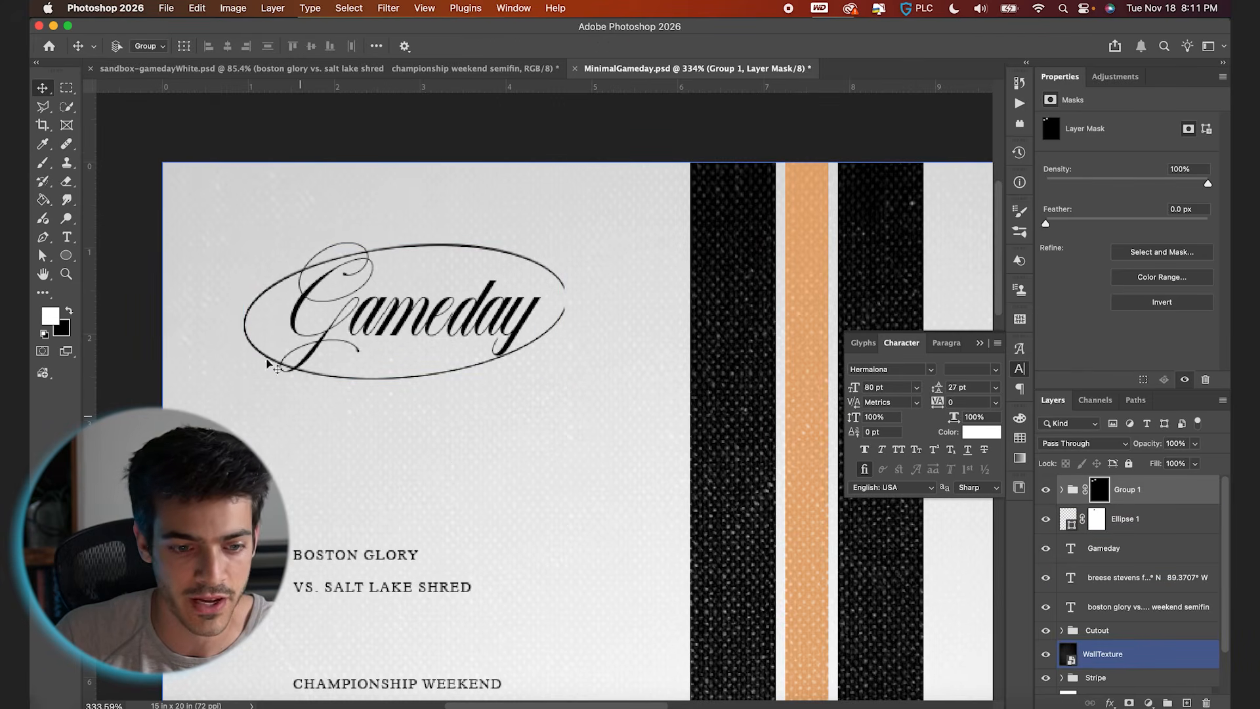
left_click(253, 343)
key("b")
key("bracketleft")
key("bracketleft")
key("bracketleft")
key("bracketleft")
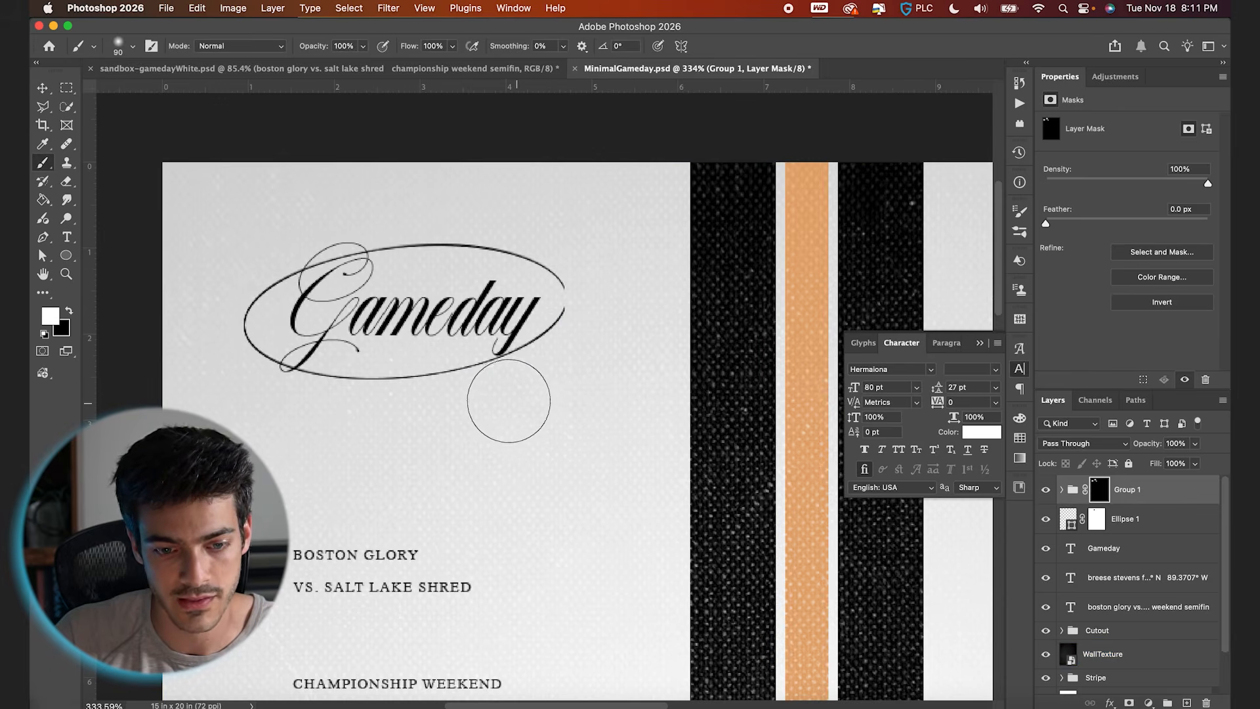
key("v")
left_click(542, 435)
scroll(542, 435, "down", 3)
scroll(542, 435, "down", 3)
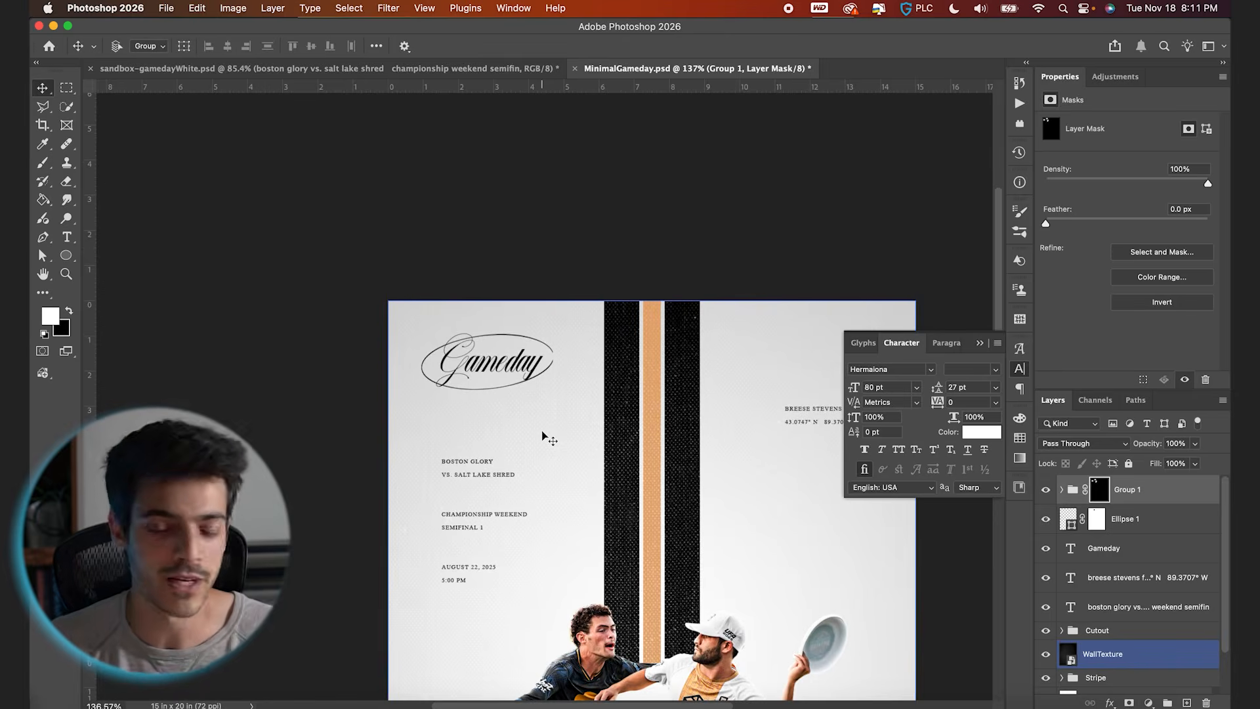
Group the ellipse layers with the "Gameday" text layer and name the group "Gameday"
left_click(1097, 520)
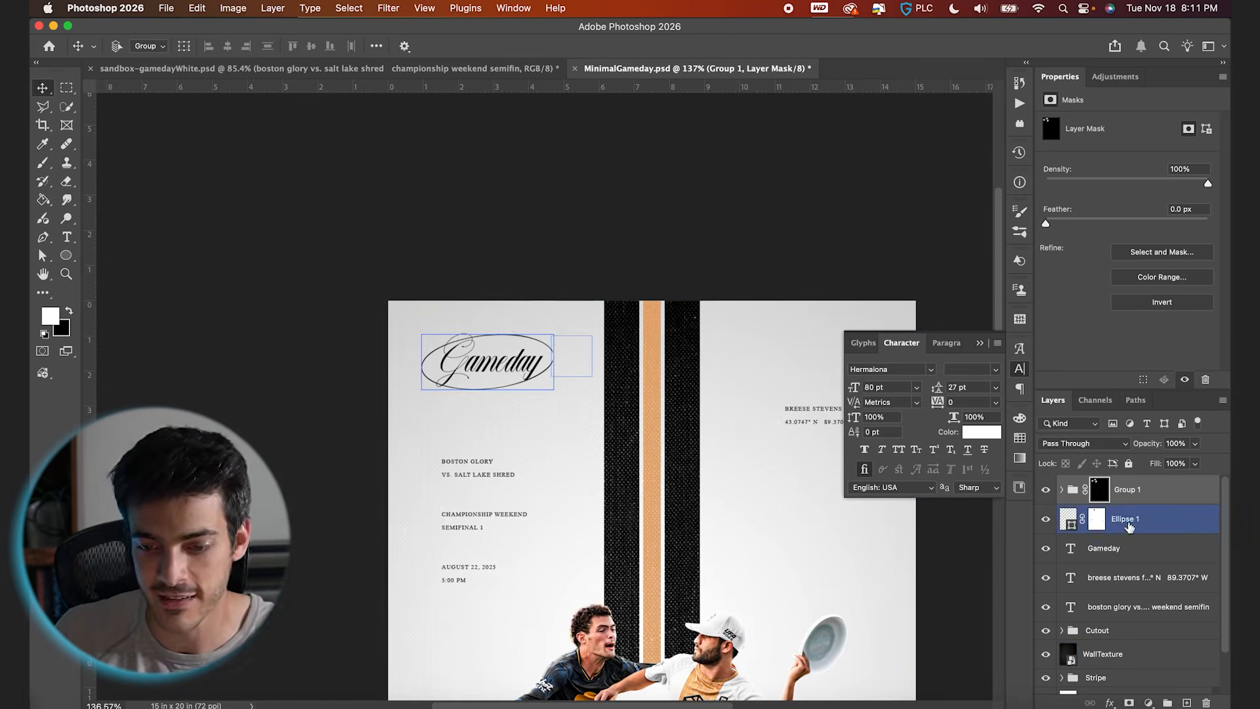
left_click(1128, 545, "shift")
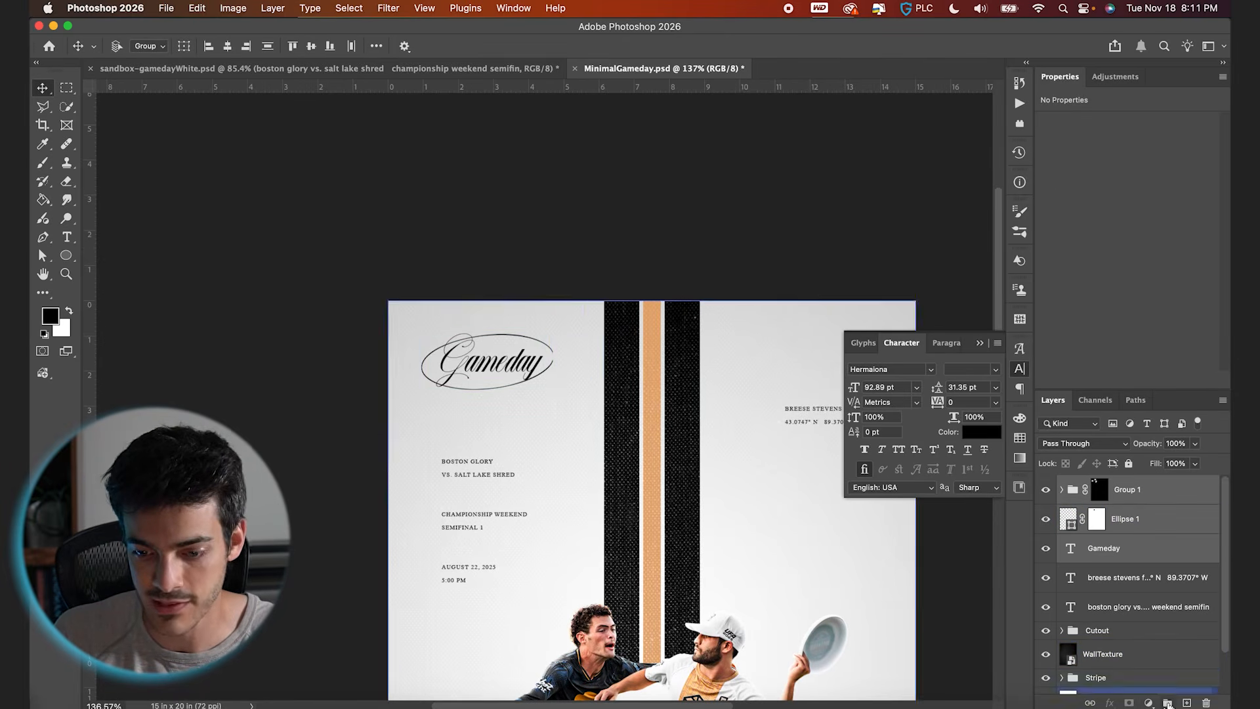
left_click(1168, 703)
double_click(1101, 484)
type("Gameday")
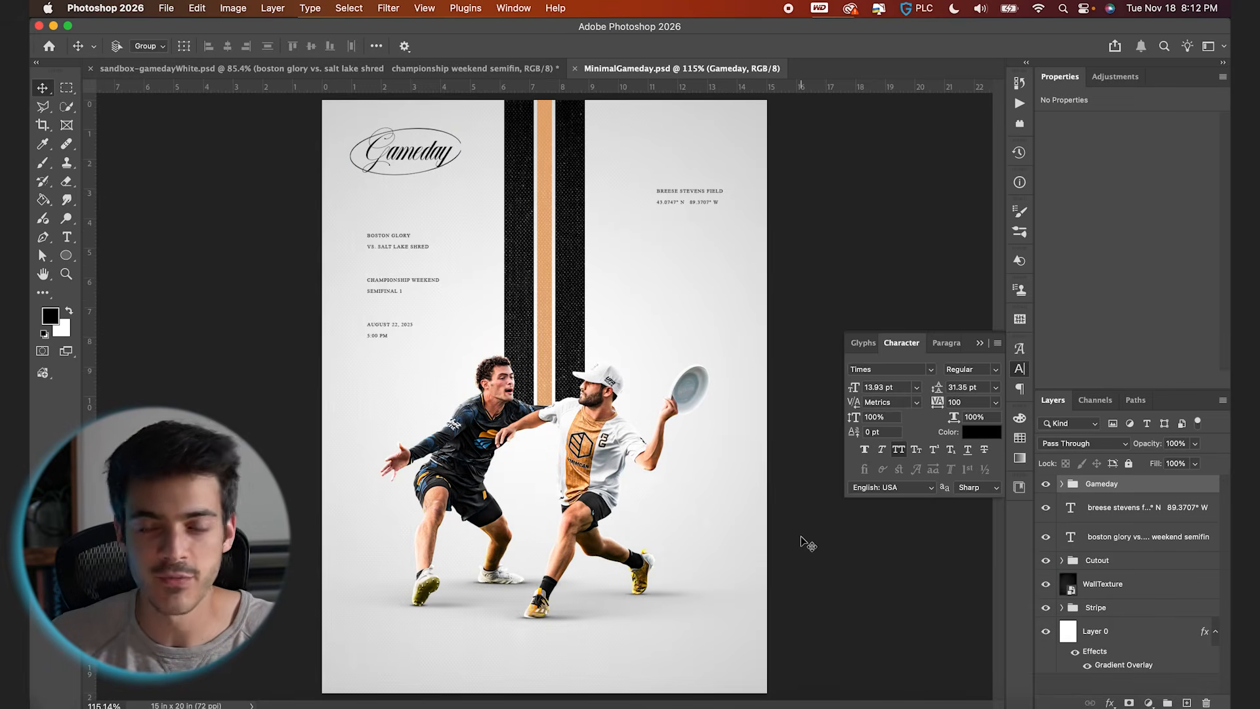
Show the grid and move the Cutout group down about 1 in on the poster
left_click(1093, 561)
key("super+apostrophe")
left_click_drag(641, 574, 632, 601)
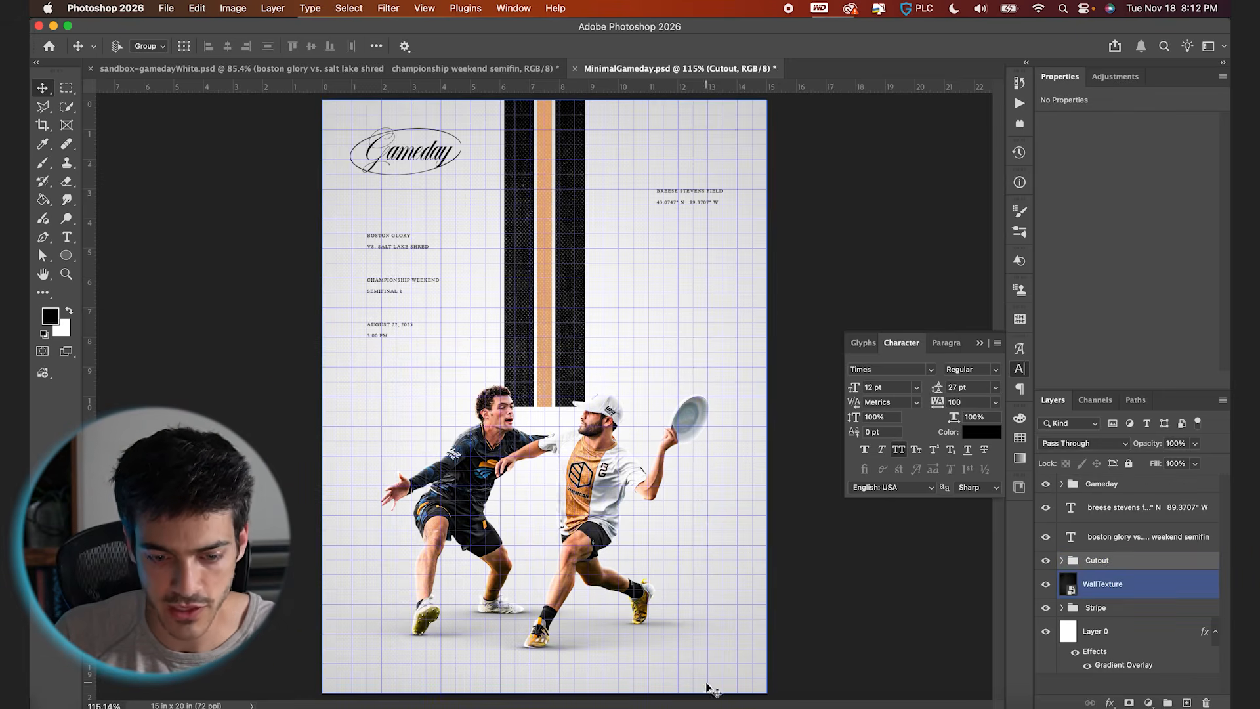
Stretch the Stripe group's bottom edge down about 1 in so it ends behind the players
left_click(1109, 607)
key("super+t")
left_click_drag(544, 406, 544, 437)
key("Return")
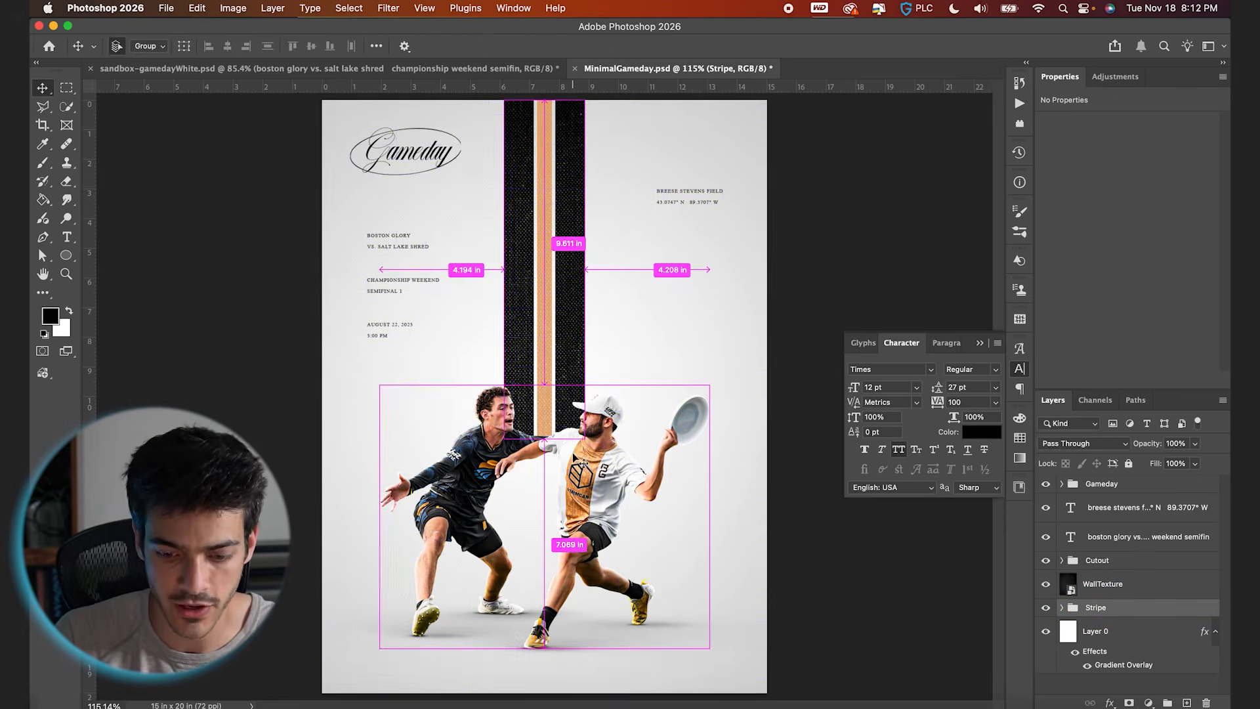
Enlarge the Cutout group slightly and shift it up a little
scroll(582, 463, "down", 1)
left_click(689, 441)
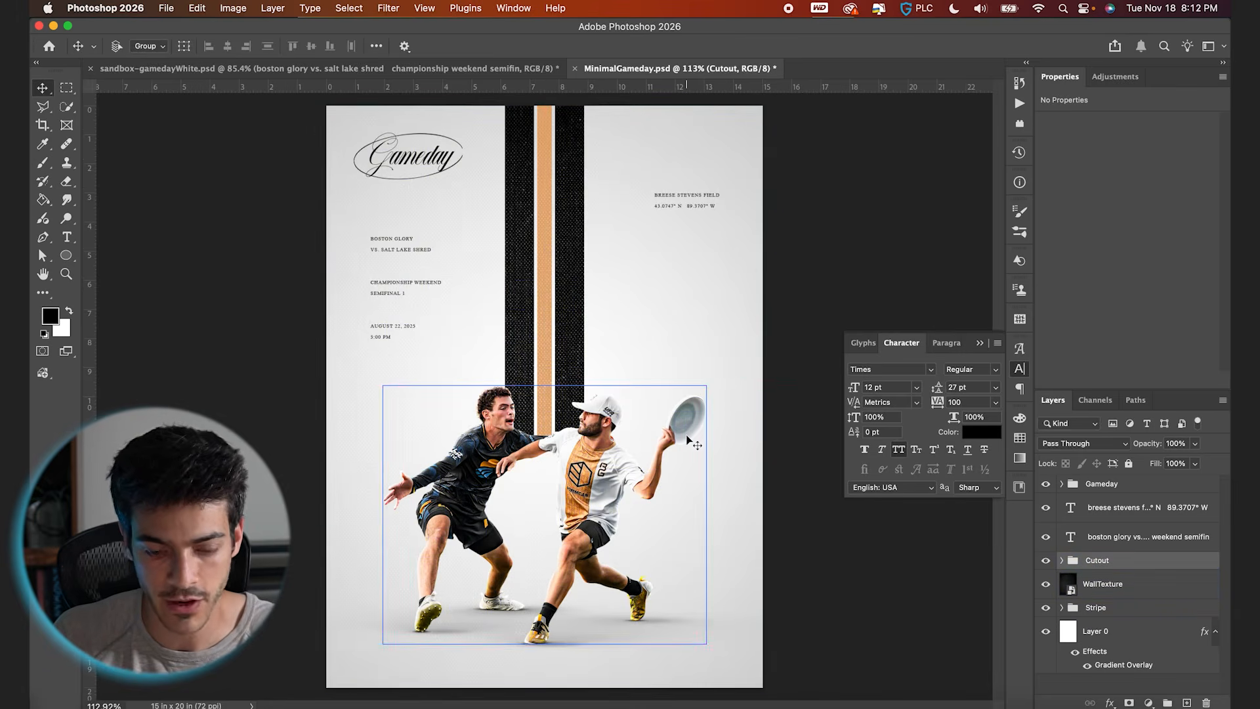
key("super+t")
left_click_drag(813, 388, 833, 372)
left_click_drag(727, 500, 727, 495)
key("Return")
Create a new group above the Gameday group and name it "Finishing"
left_click(1100, 486)
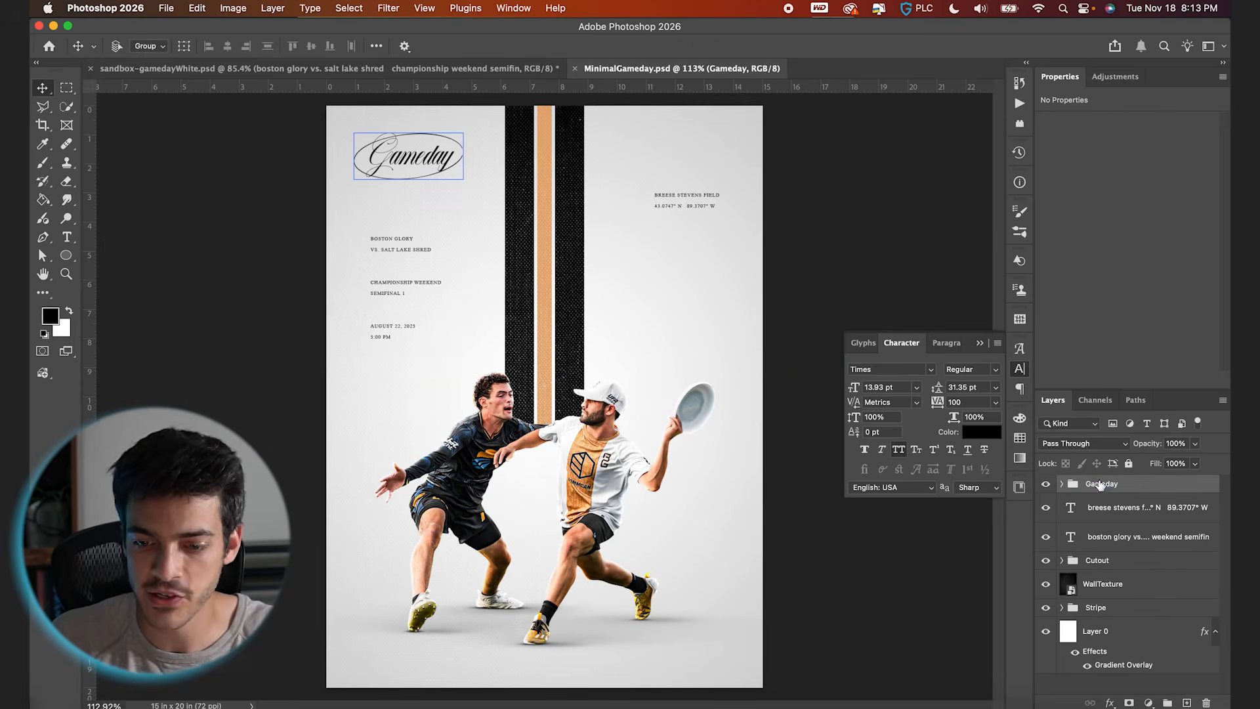
left_click(1168, 703)
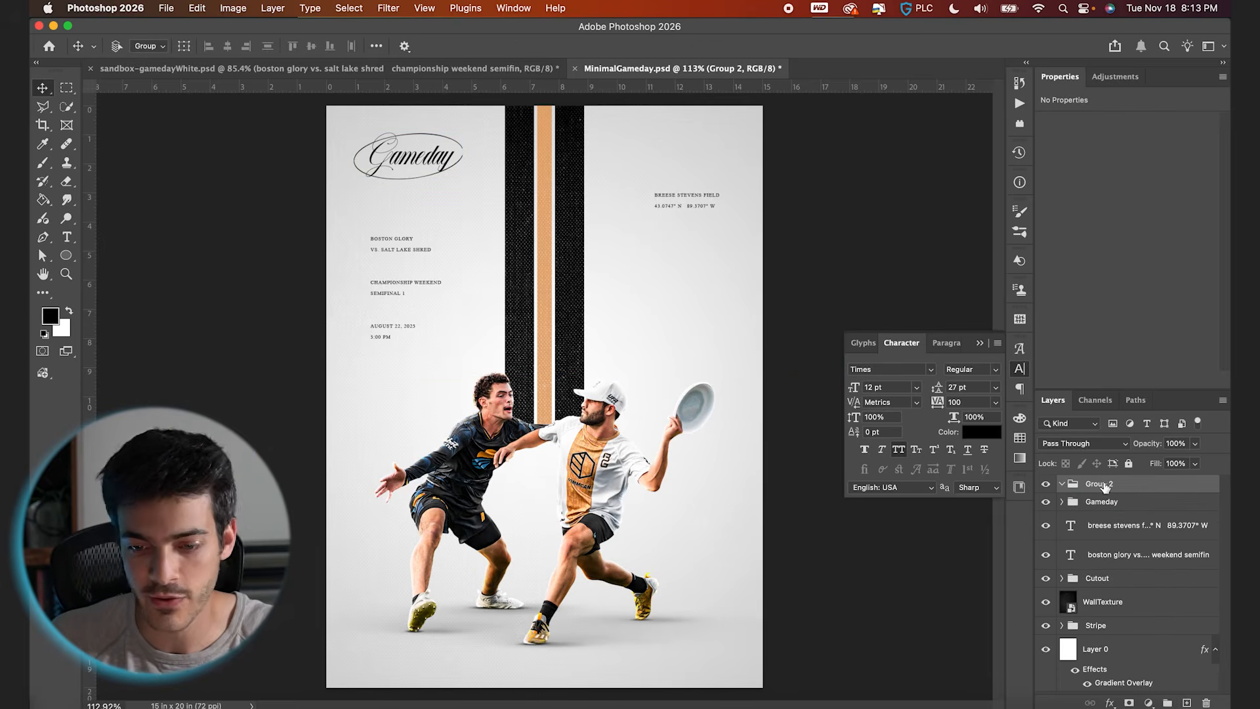
double_click(1105, 486)
type("Finishing")
key("Return")
Add a new layer inside the Finishing group and fill it with 50% gray at 100% opacity
key("alt+shift+super+n")
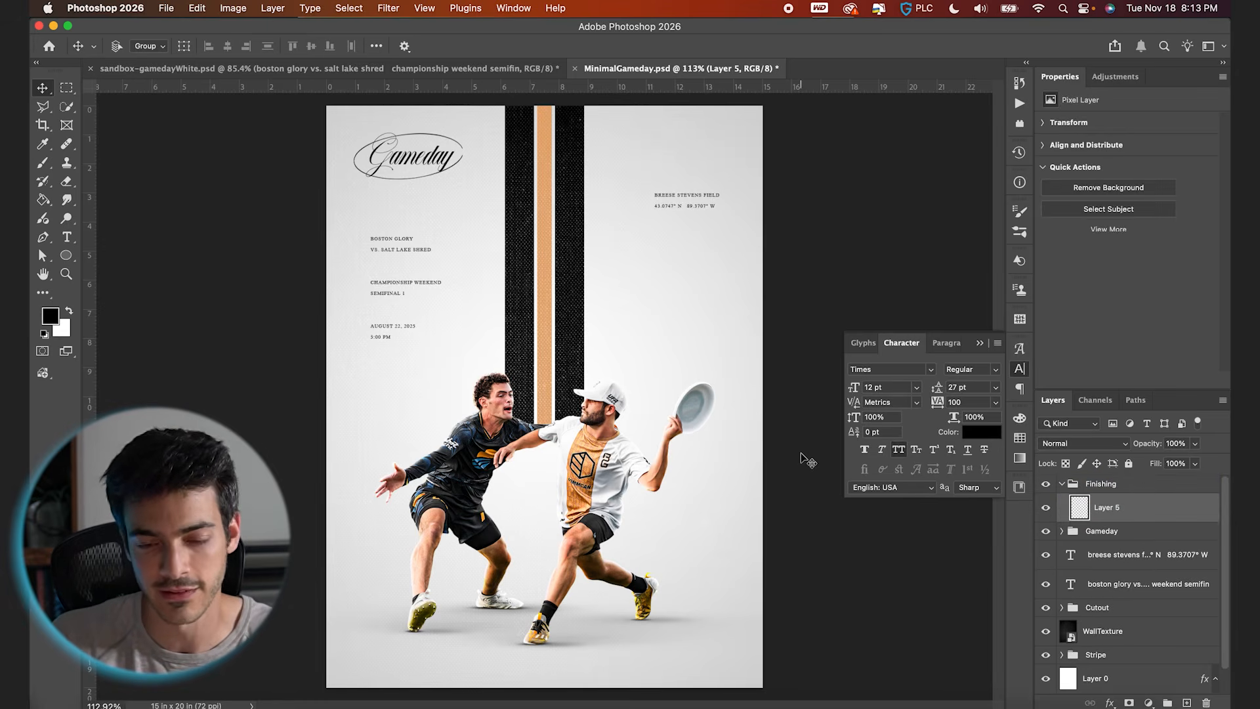
key("shift+BackSpace")
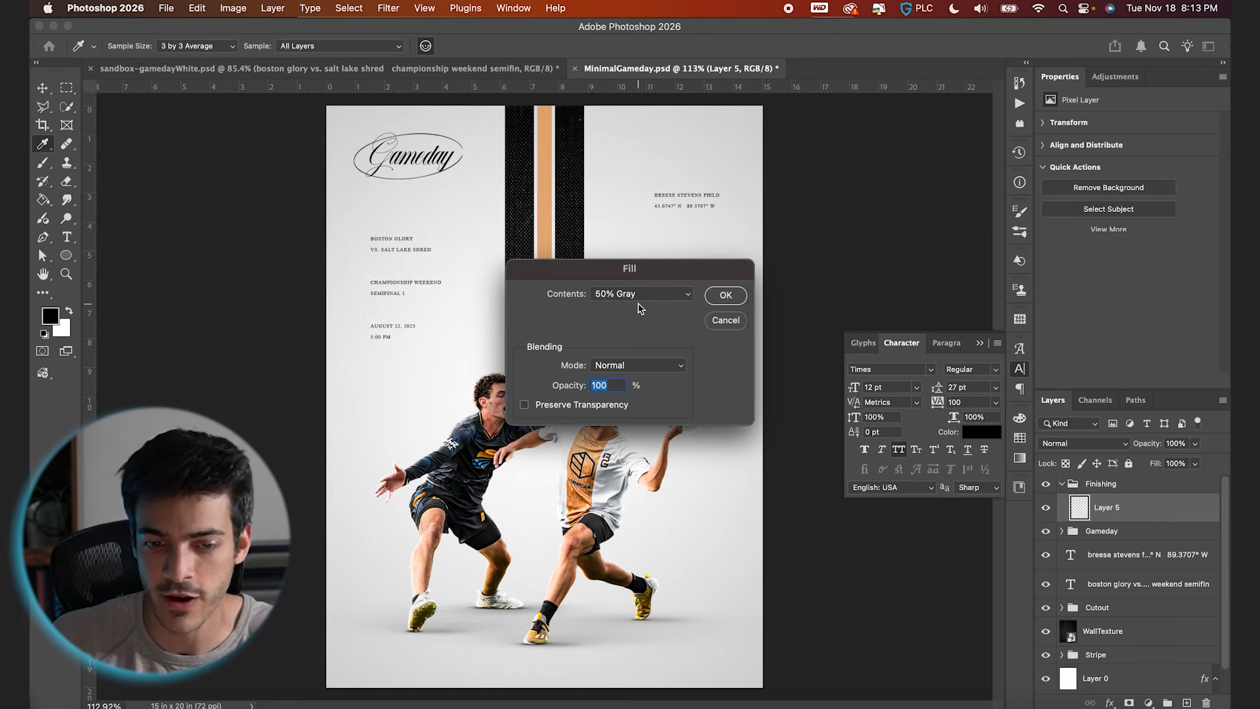
key("Return")
Convert the gray layer for smart filters and add 7% uniform, monochromatic noise to it
left_click(389, 8)
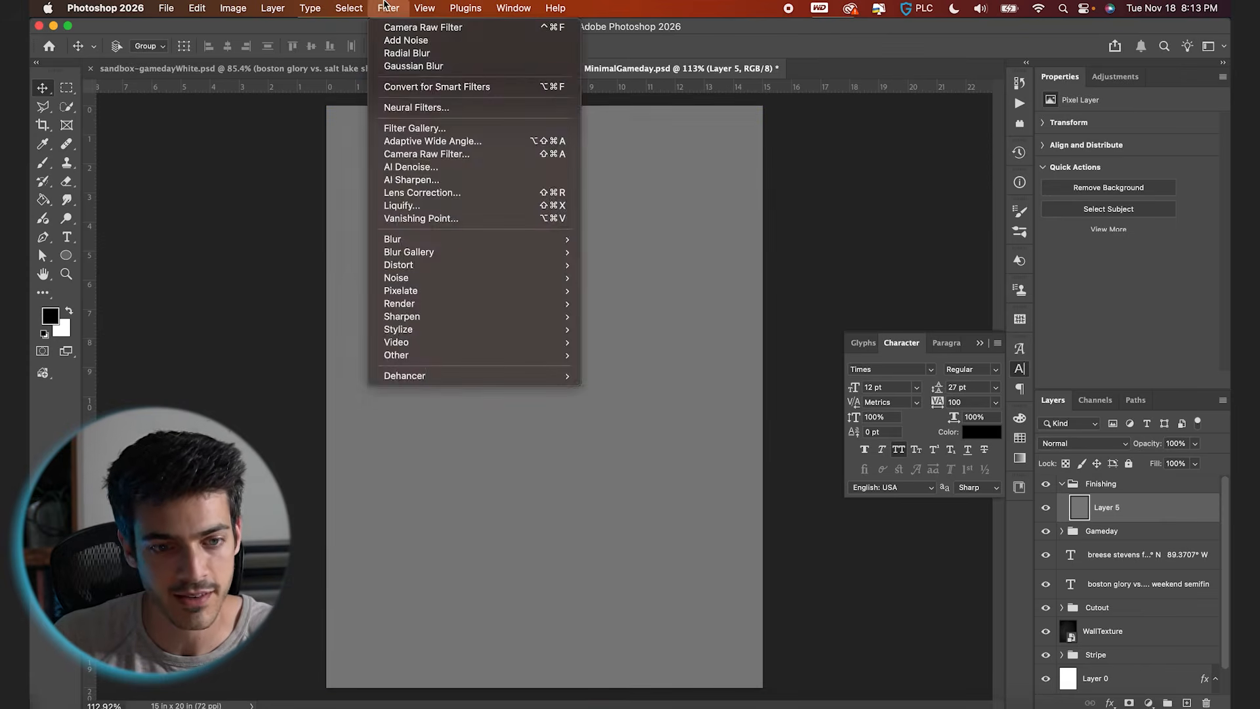
left_click(417, 86)
left_click(389, 8)
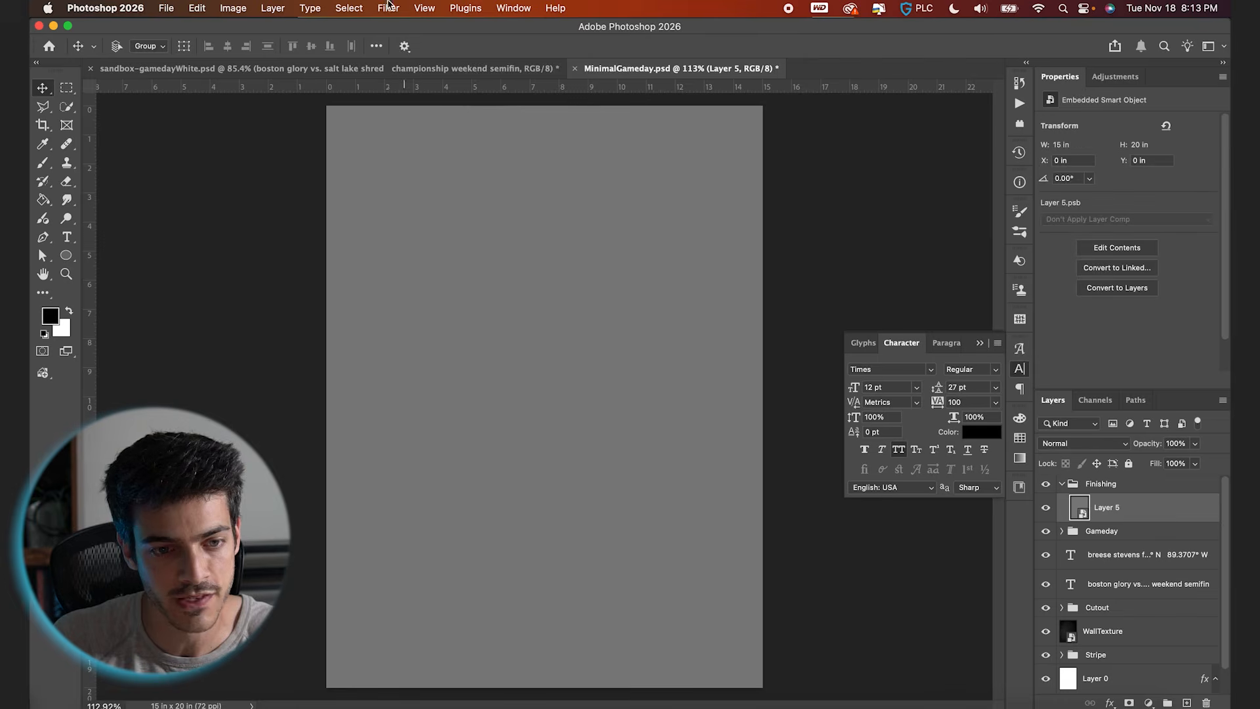
mouse_move(564, 277)
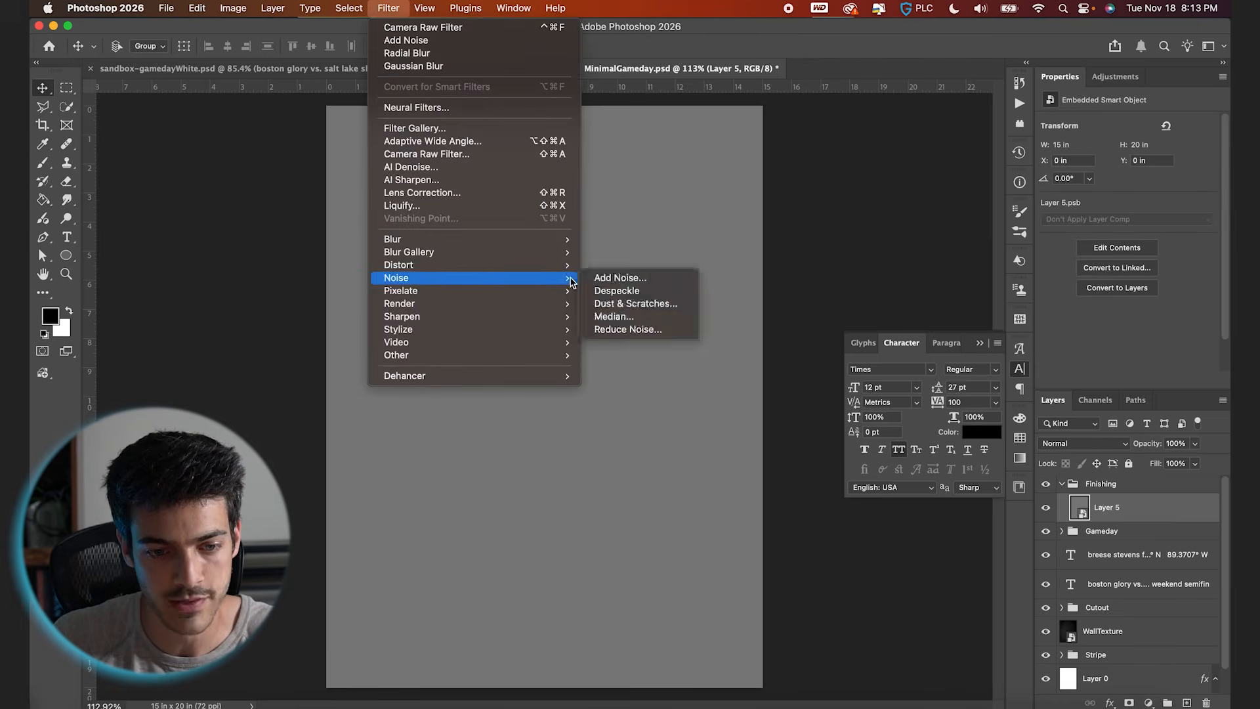
left_click(614, 276)
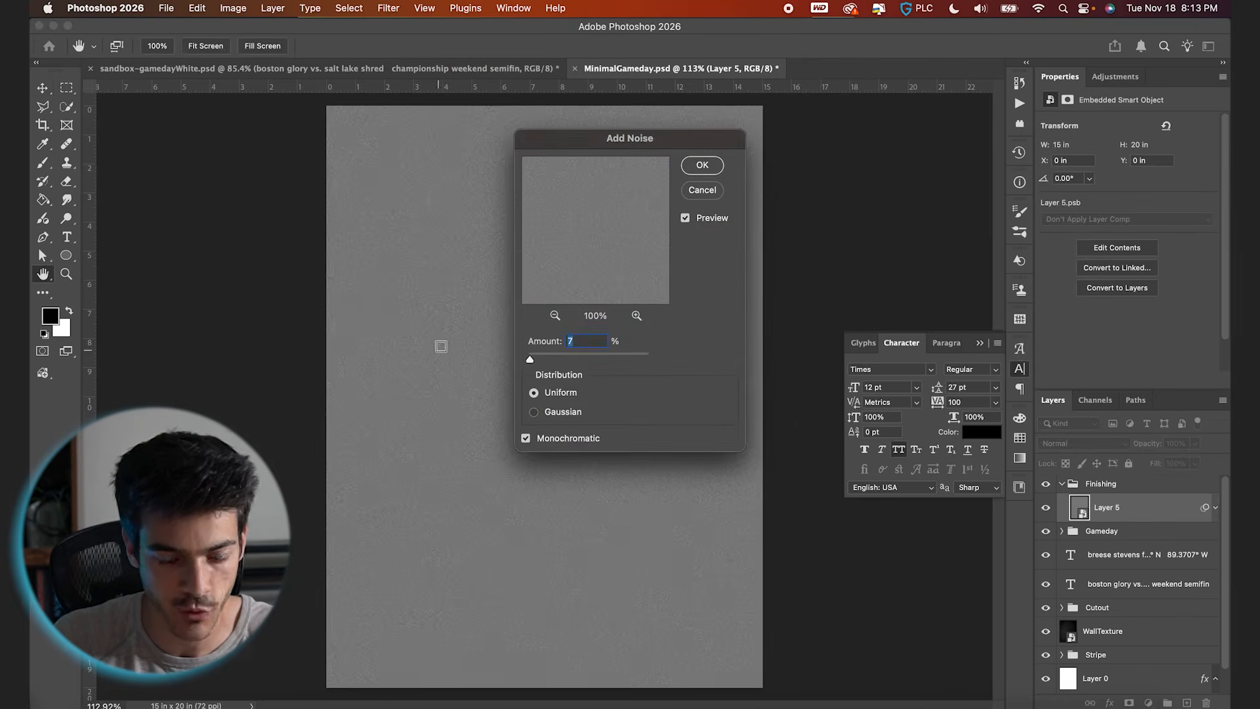
key("Return")
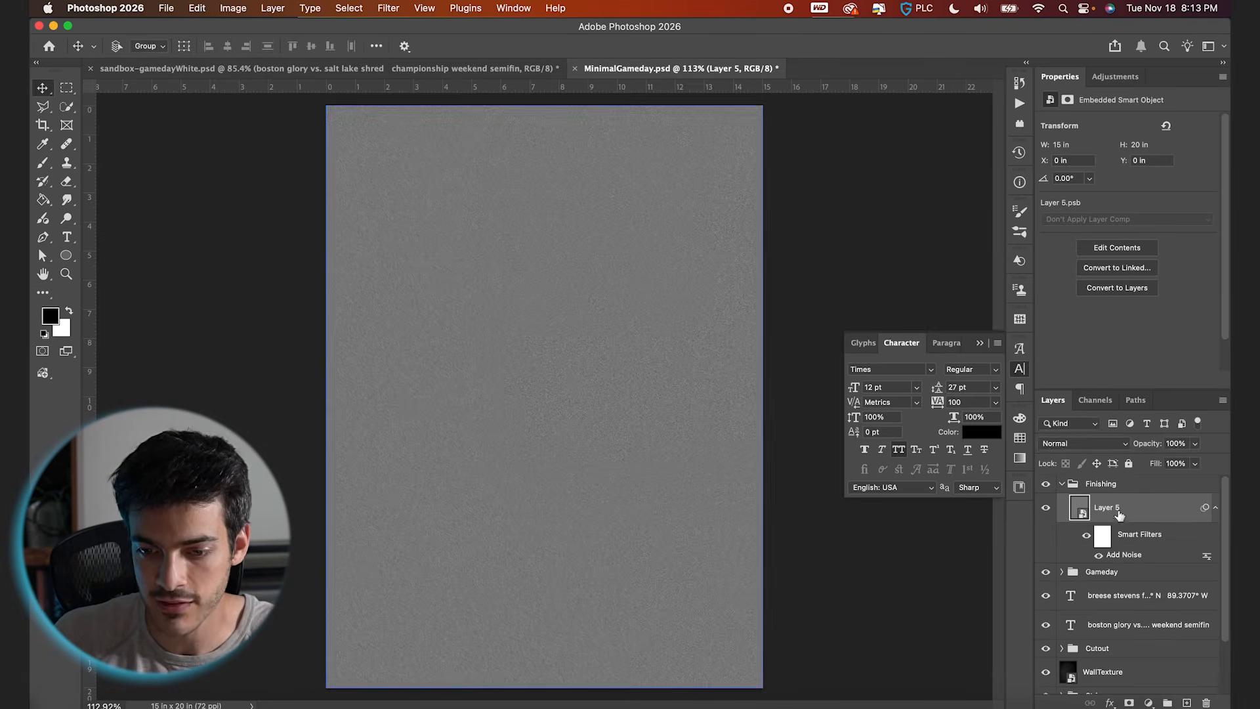
Set the noise layer's blend mode to Hard Light and its fill to 50%, and check the grain up close
left_click(1100, 446)
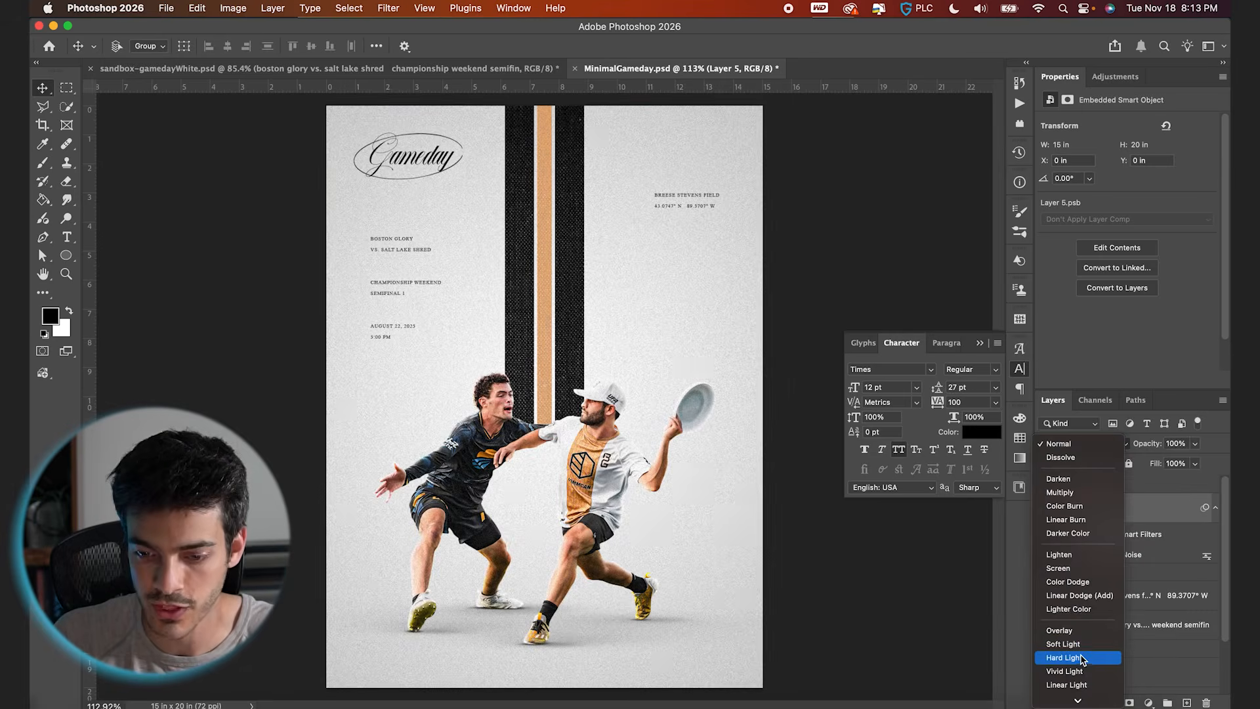
left_click(1081, 659)
left_click(1181, 463)
type("50")
key("Return")
scroll(697, 326, "up", 5)
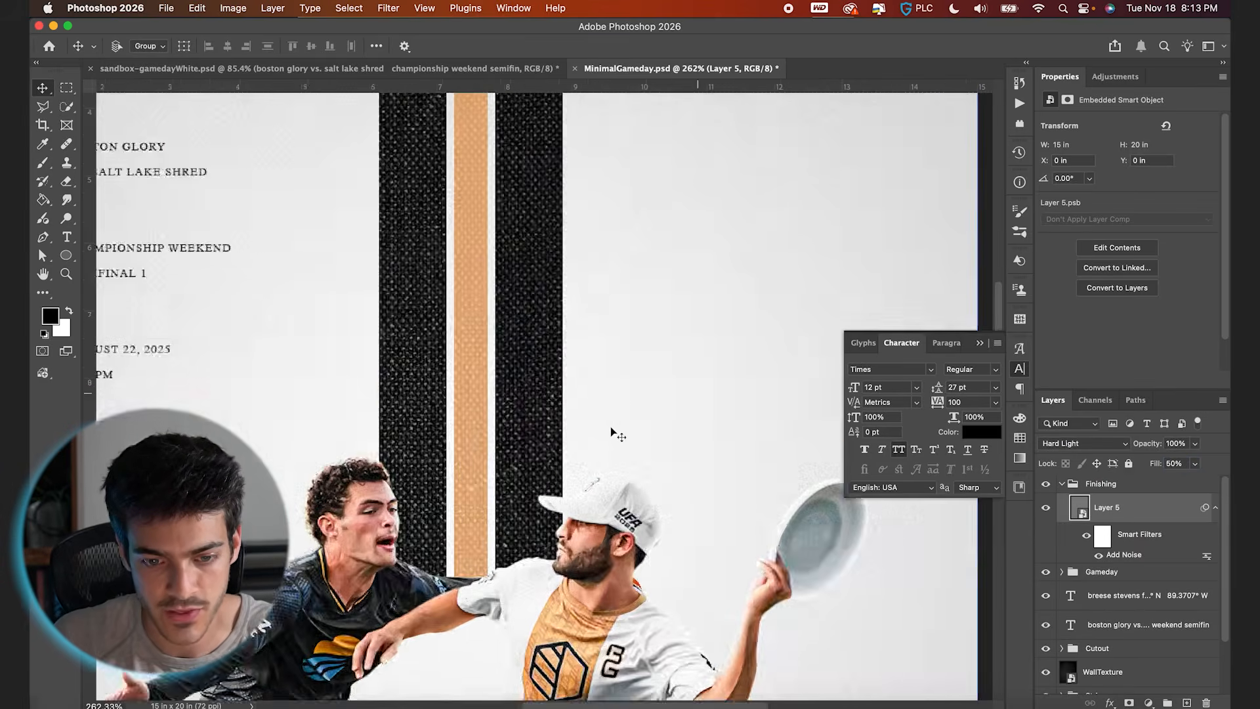
scroll(670, 269, "up", 5)
scroll(625, 256, "down", 5)
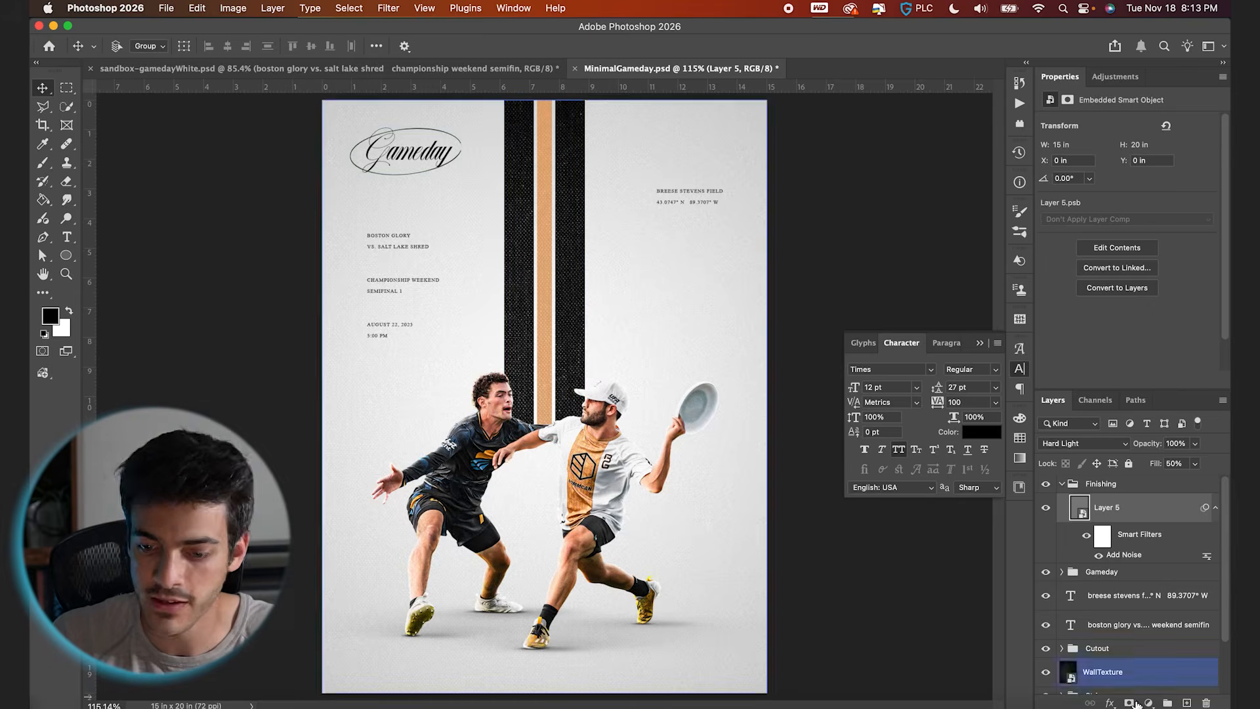
Add a Color Lookup adjustment above the noise layer using the 3Strip.look LUT, and set its opacity to 70%
left_click(1149, 703)
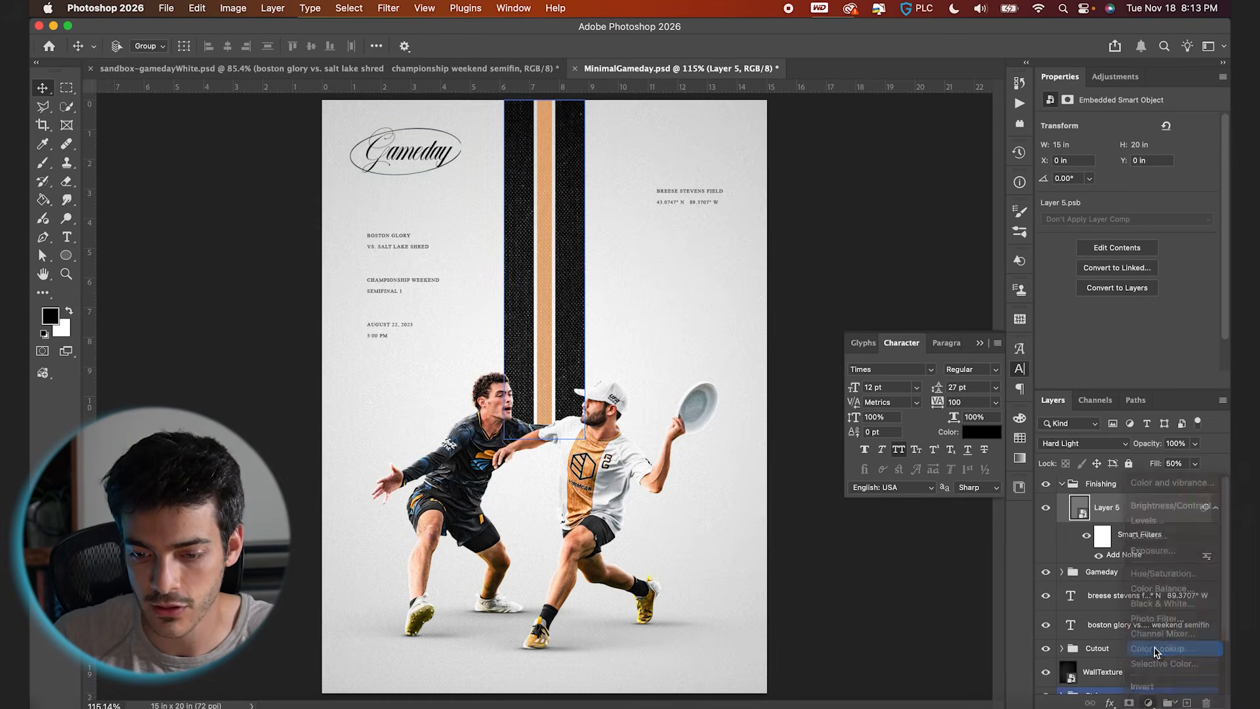
left_click(1159, 648)
left_click(1142, 124)
left_click(1140, 172)
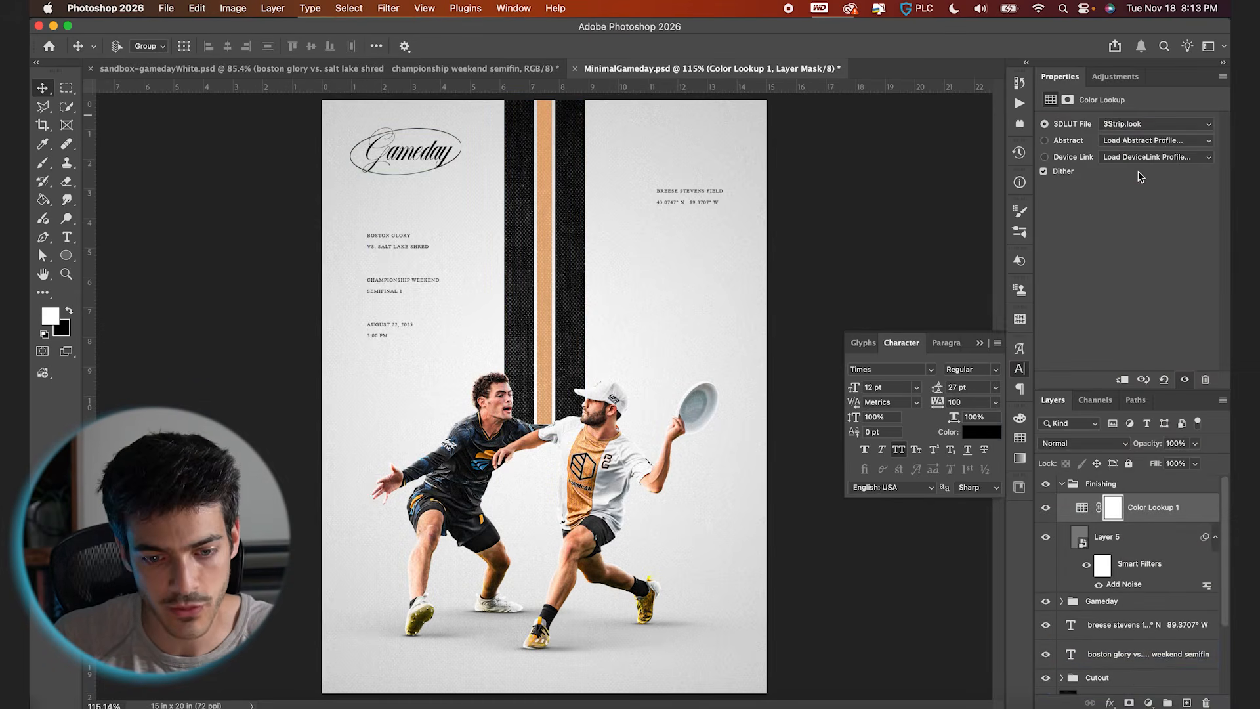
key("super+1")
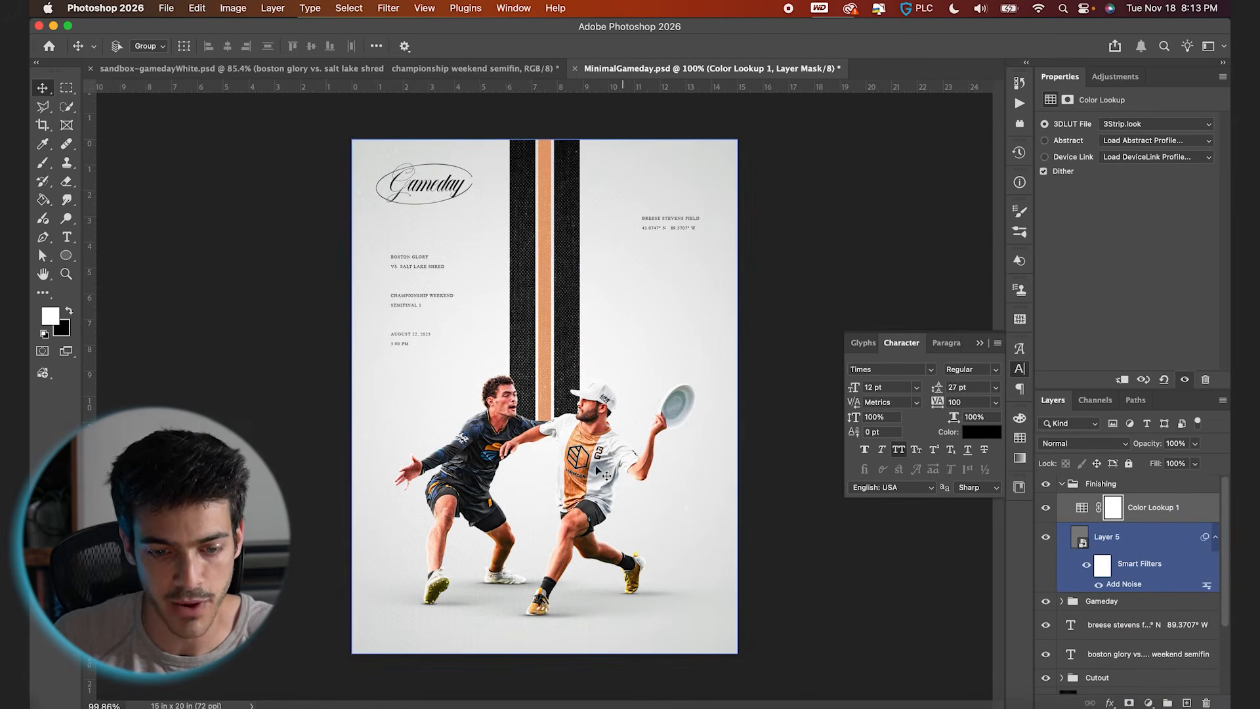
scroll(597, 462, "up", 1)
scroll(622, 443, "up", 2)
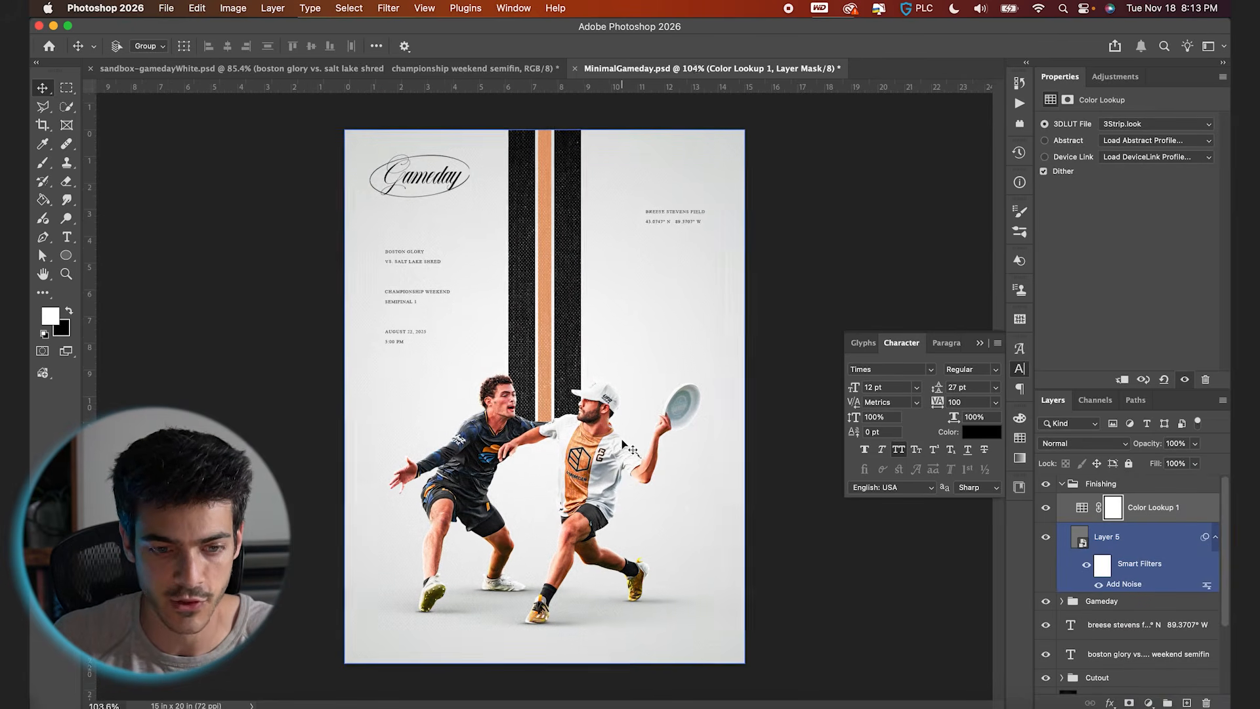
left_click(1153, 507)
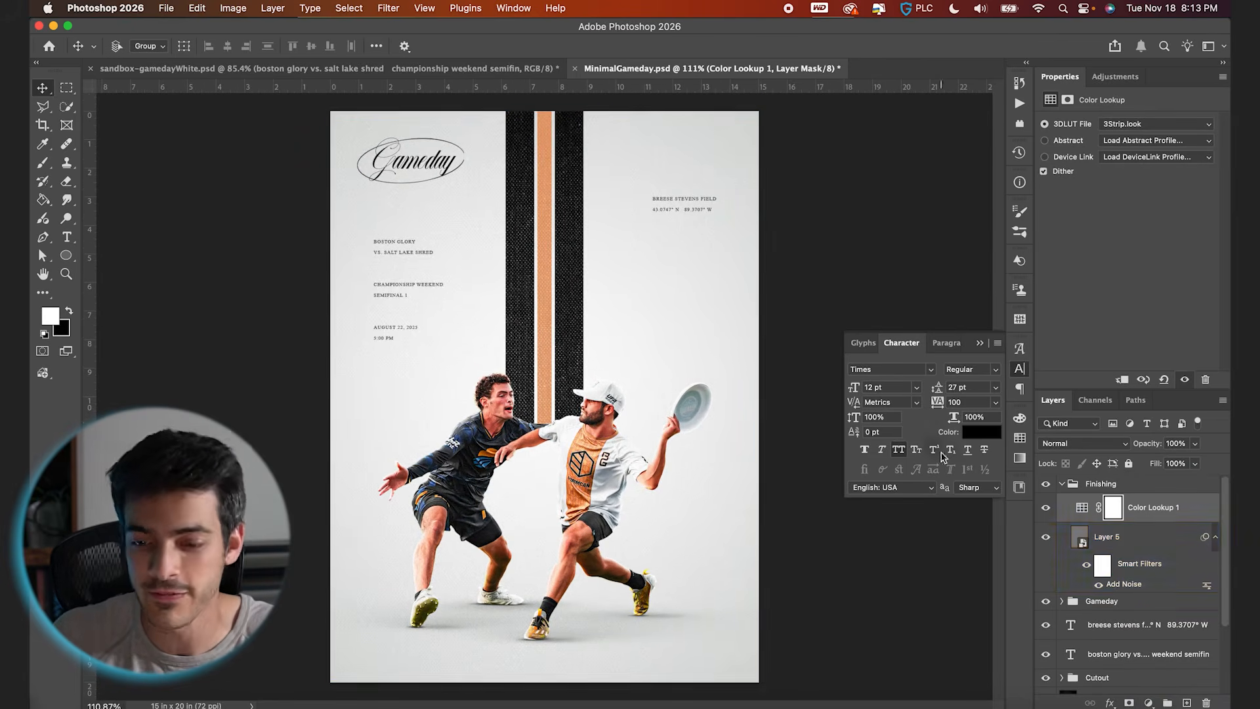
left_click_drag(1147, 445, 1126, 448)
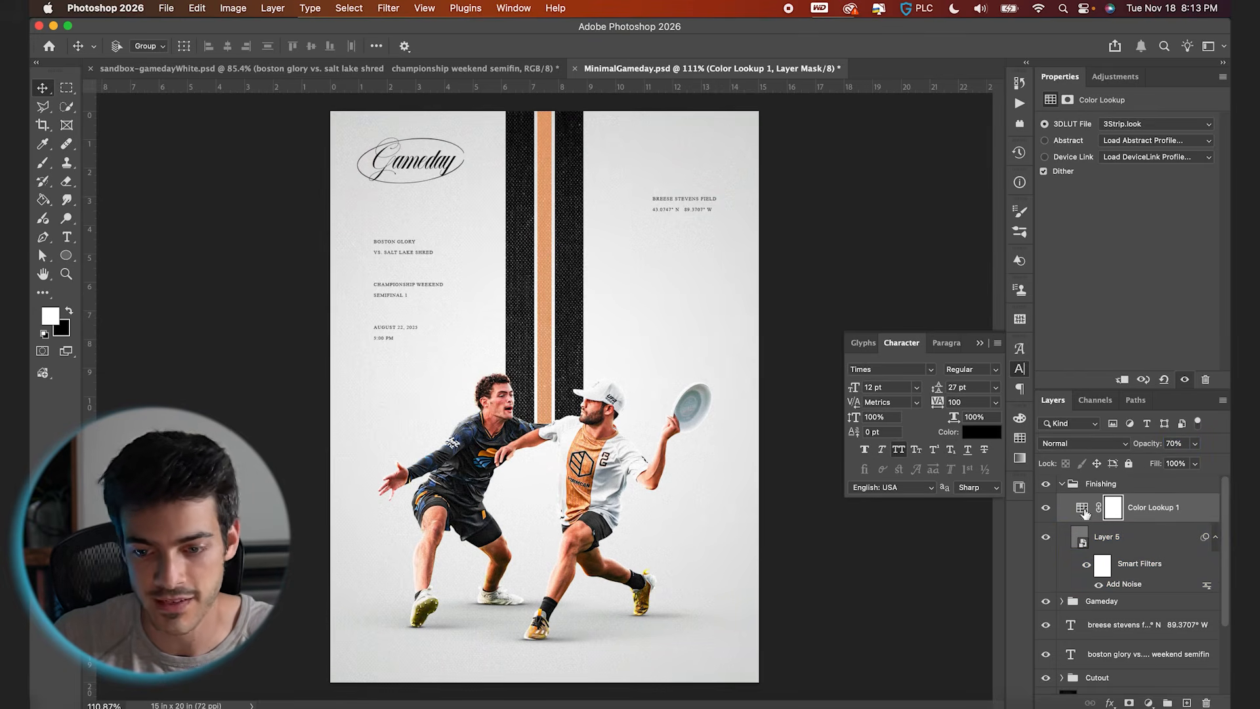
Add a Color and vibrance adjustment at the top of the Finishing group with temperature +8 and saturation +3
left_click(1148, 702)
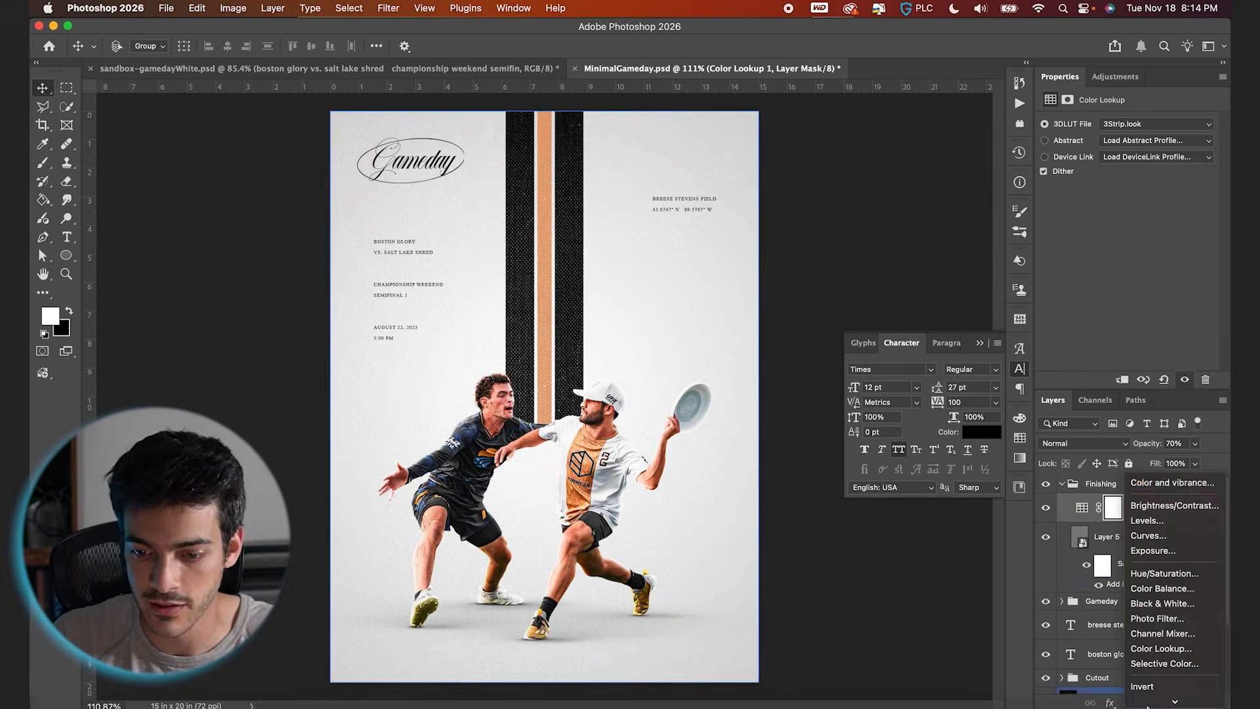
left_click(1161, 484)
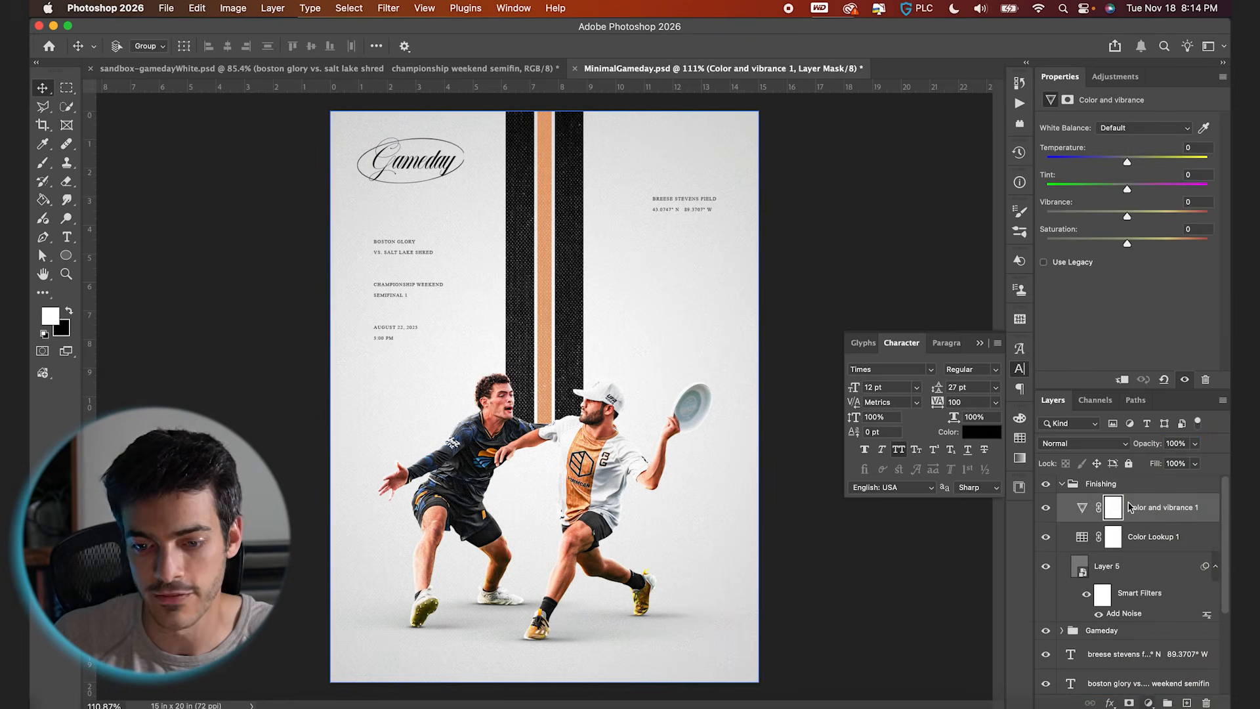
left_click(1081, 509)
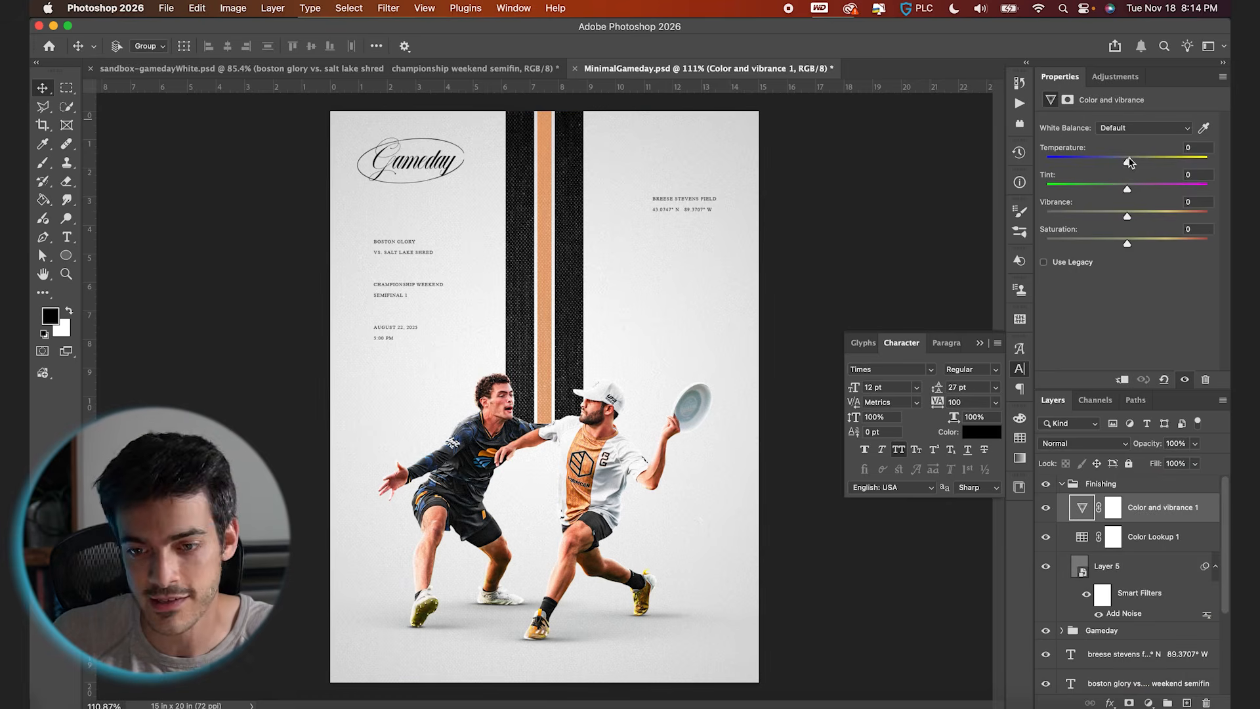
left_click_drag(1127, 164, 1133, 164)
left_click(595, 470)
scroll(604, 475, "up", 1)
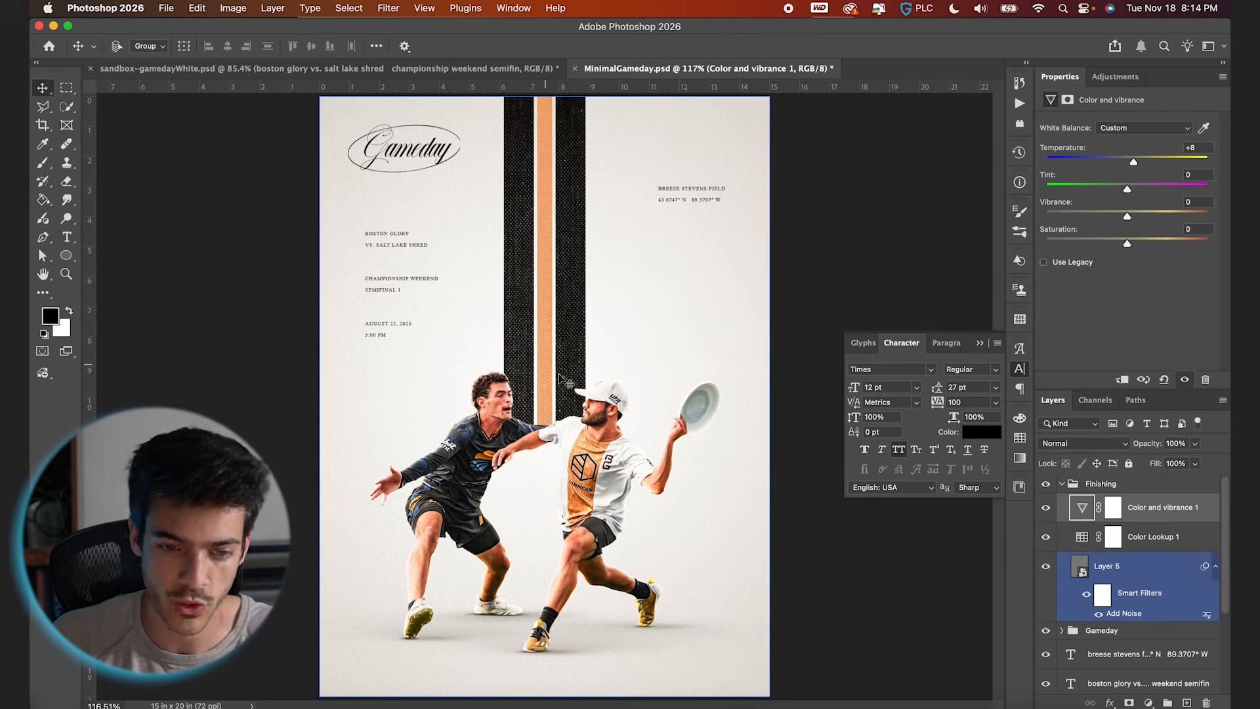
scroll(607, 434, "down", 1)
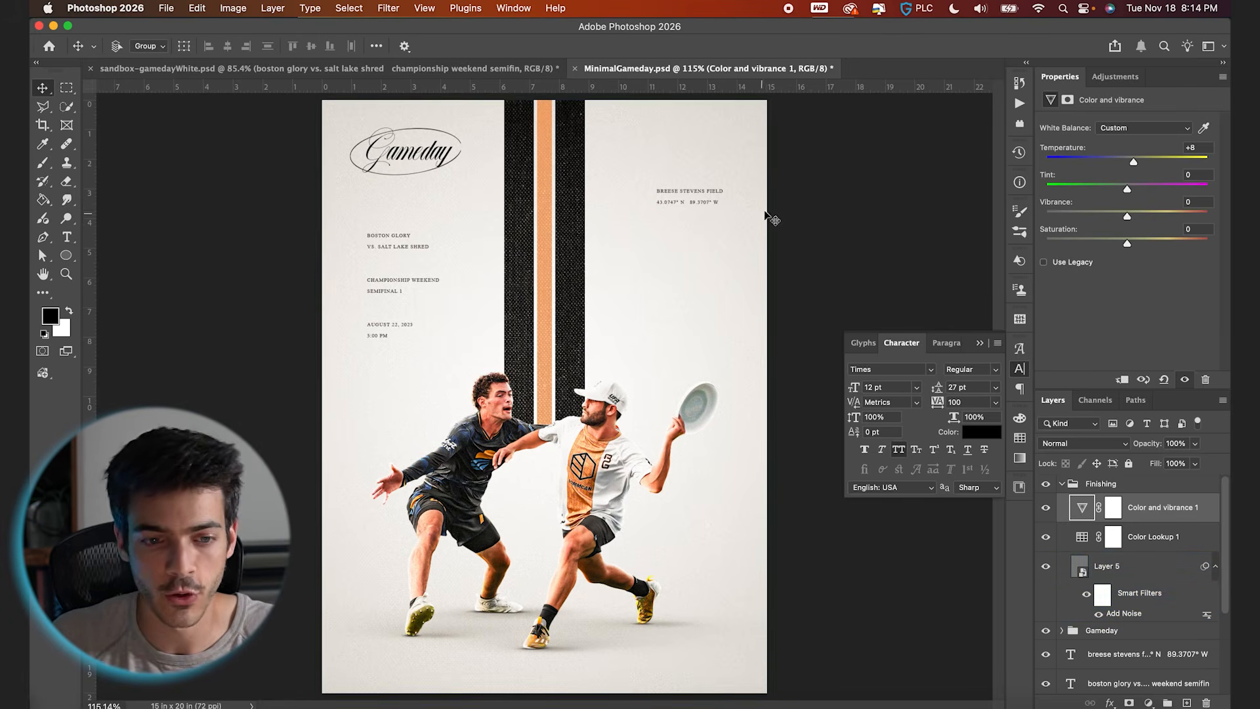
left_click_drag(1127, 243, 1129, 245)
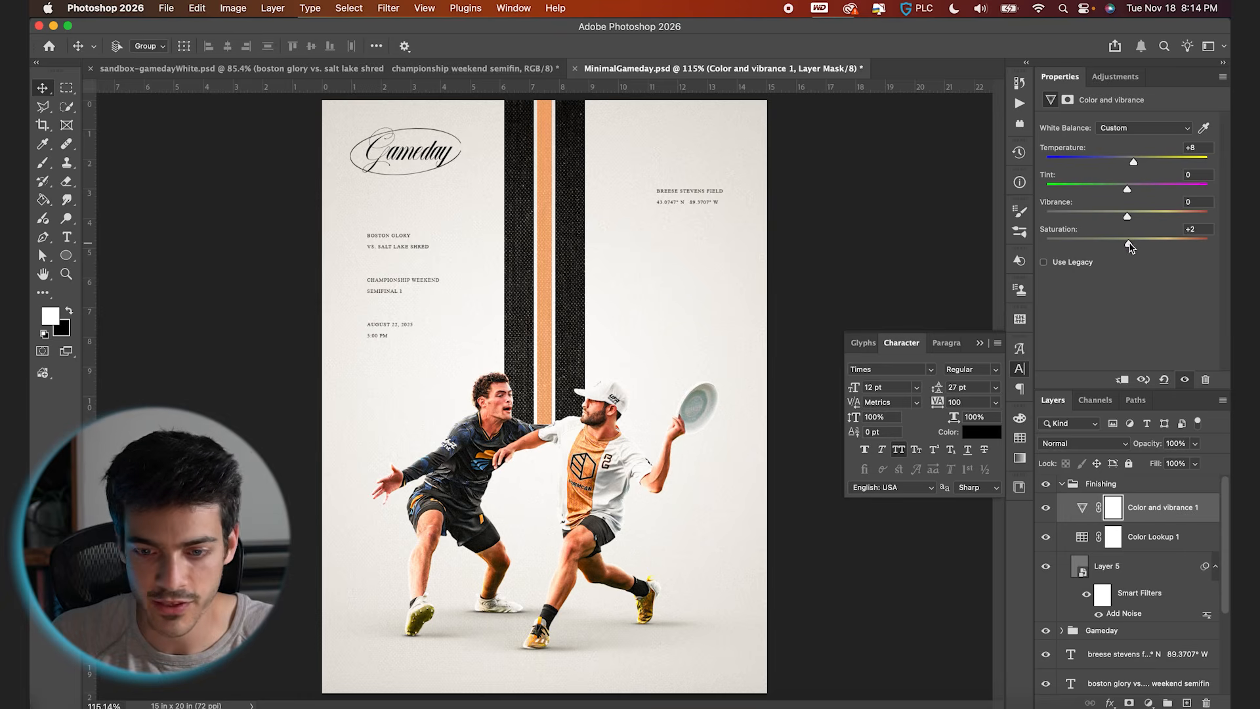
Collapse the Finishing group and toggle its visibility off and on to compare the poster with and without the effects
left_click(1103, 483)
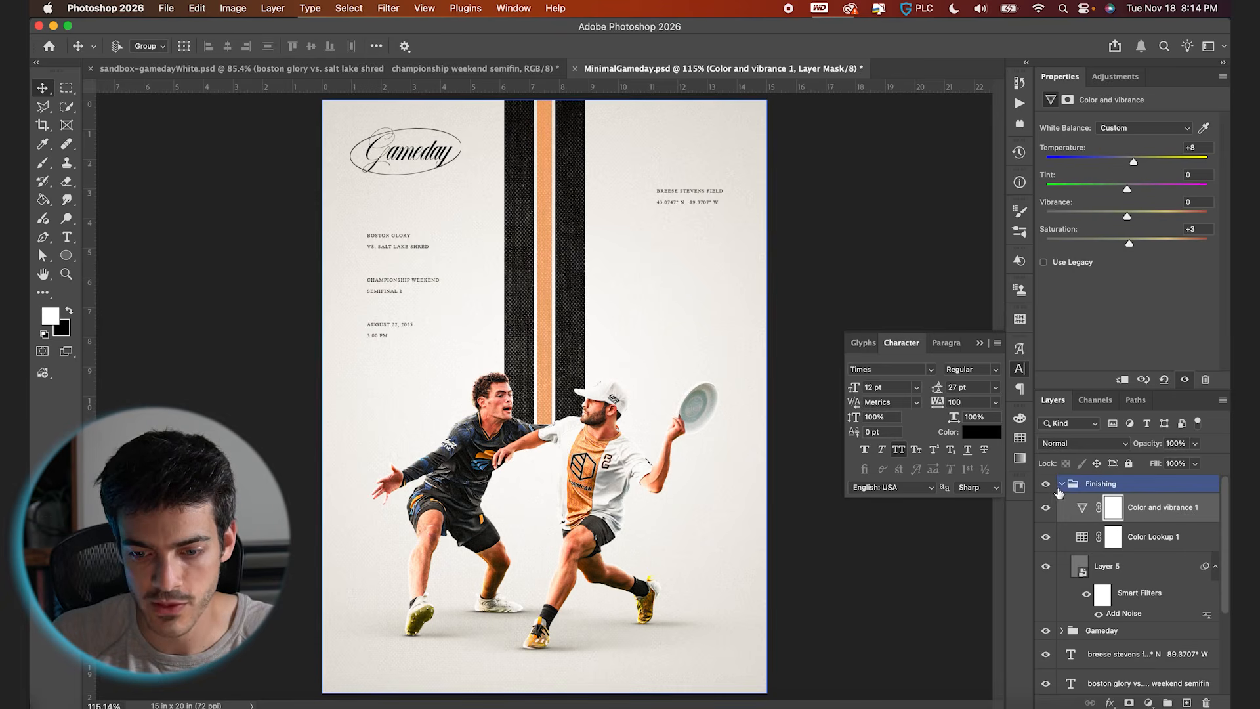
left_click(1062, 484)
left_click(1047, 485)
left_click(1047, 485)
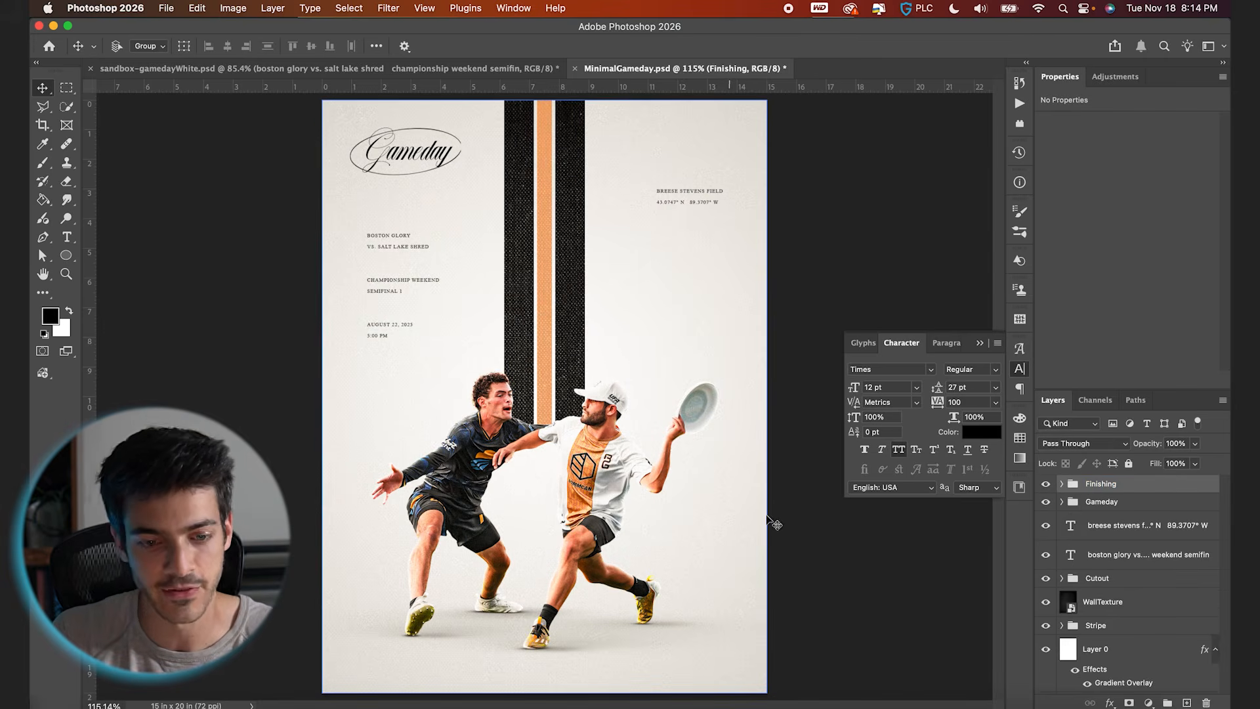